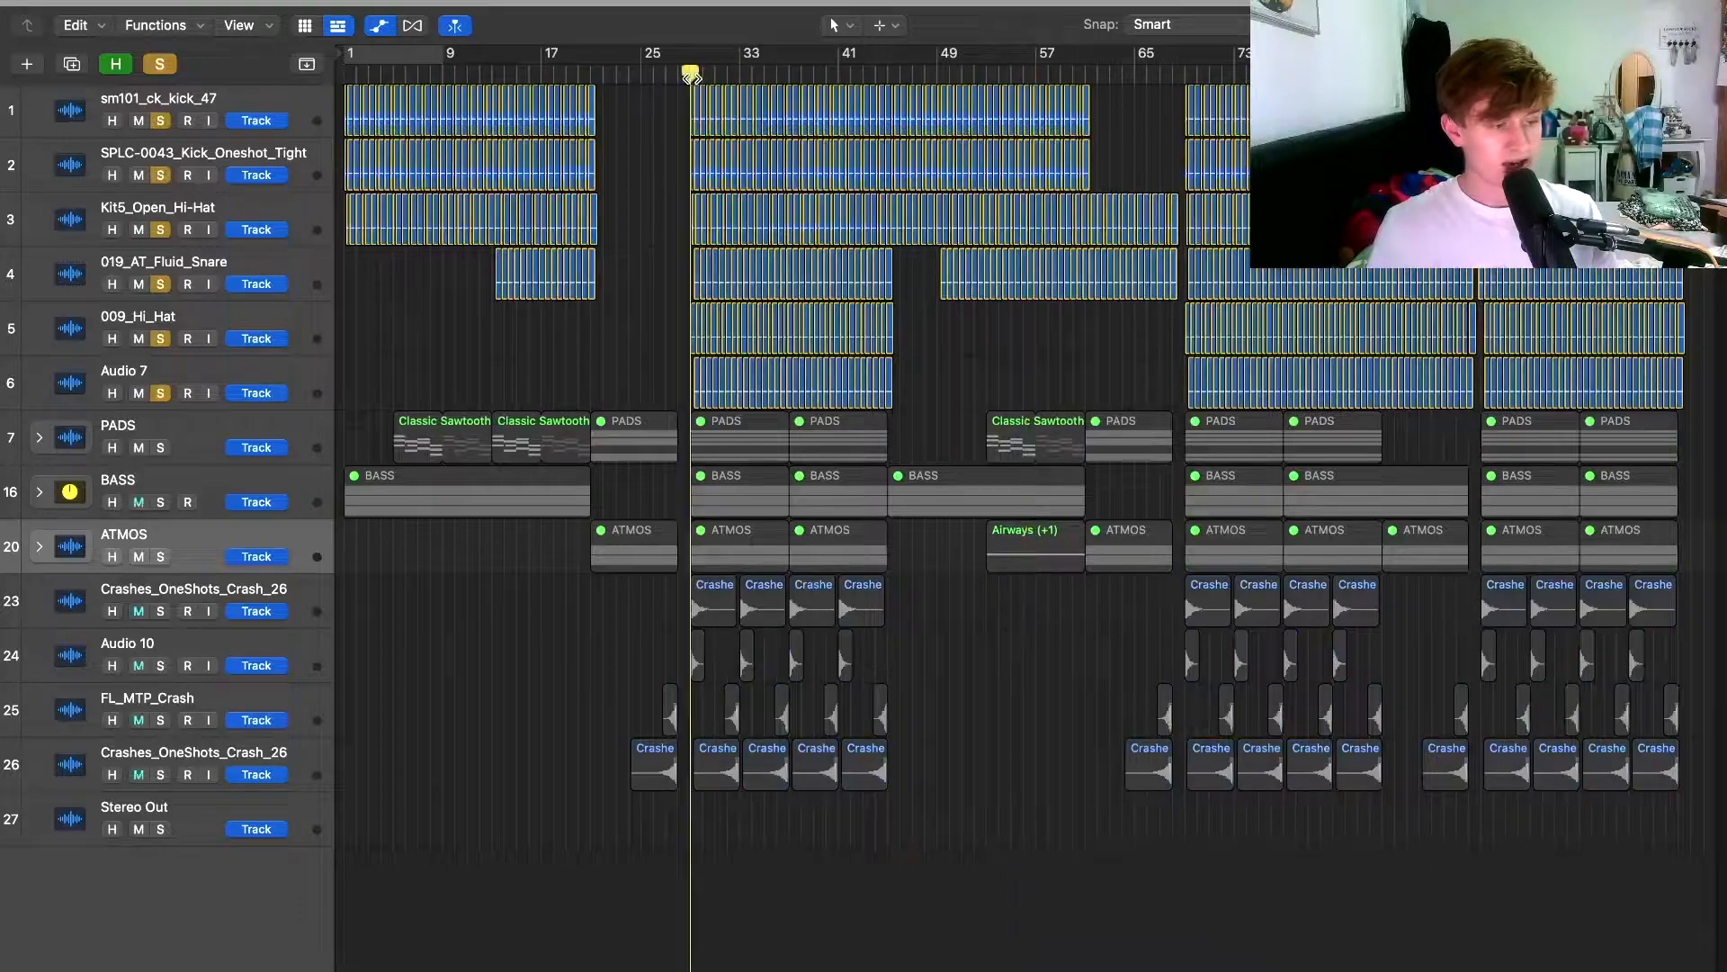
# Play the soloed drum tracks from bar 29.
pyautogui.press('super+Right')
pyautogui.press('super+Right')
pyautogui.press('super+Right')
pyautogui.press('super+Right')
pyautogui.press('super+Right')
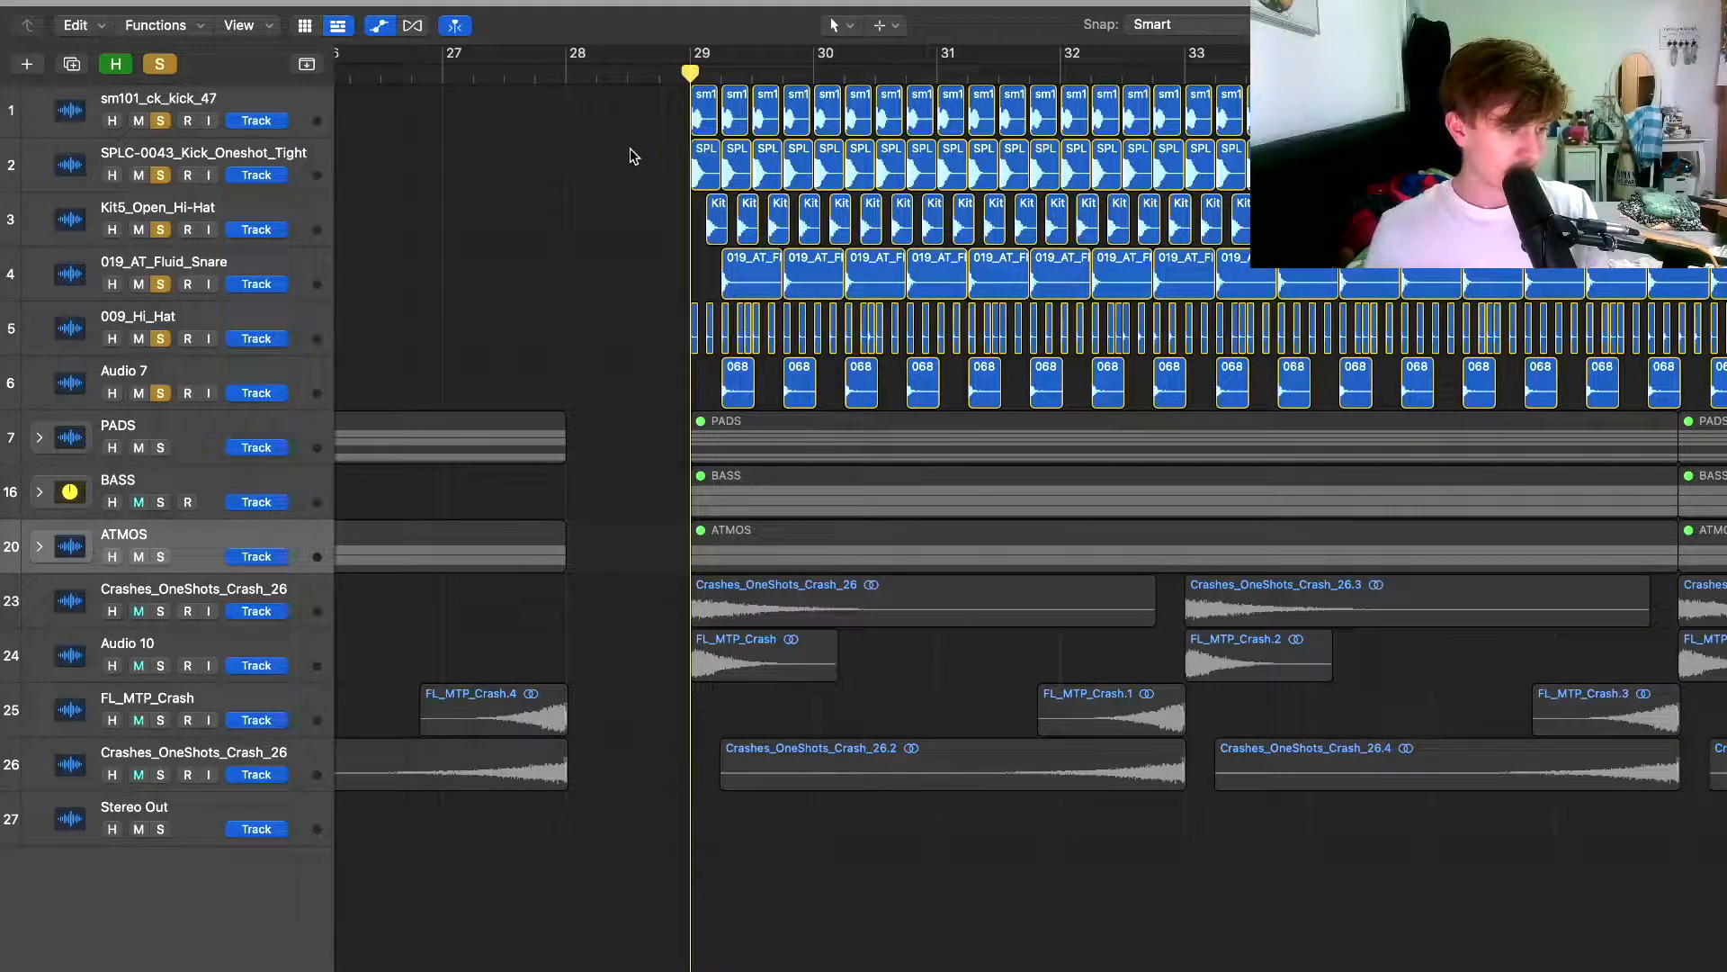
pyautogui.press('space')
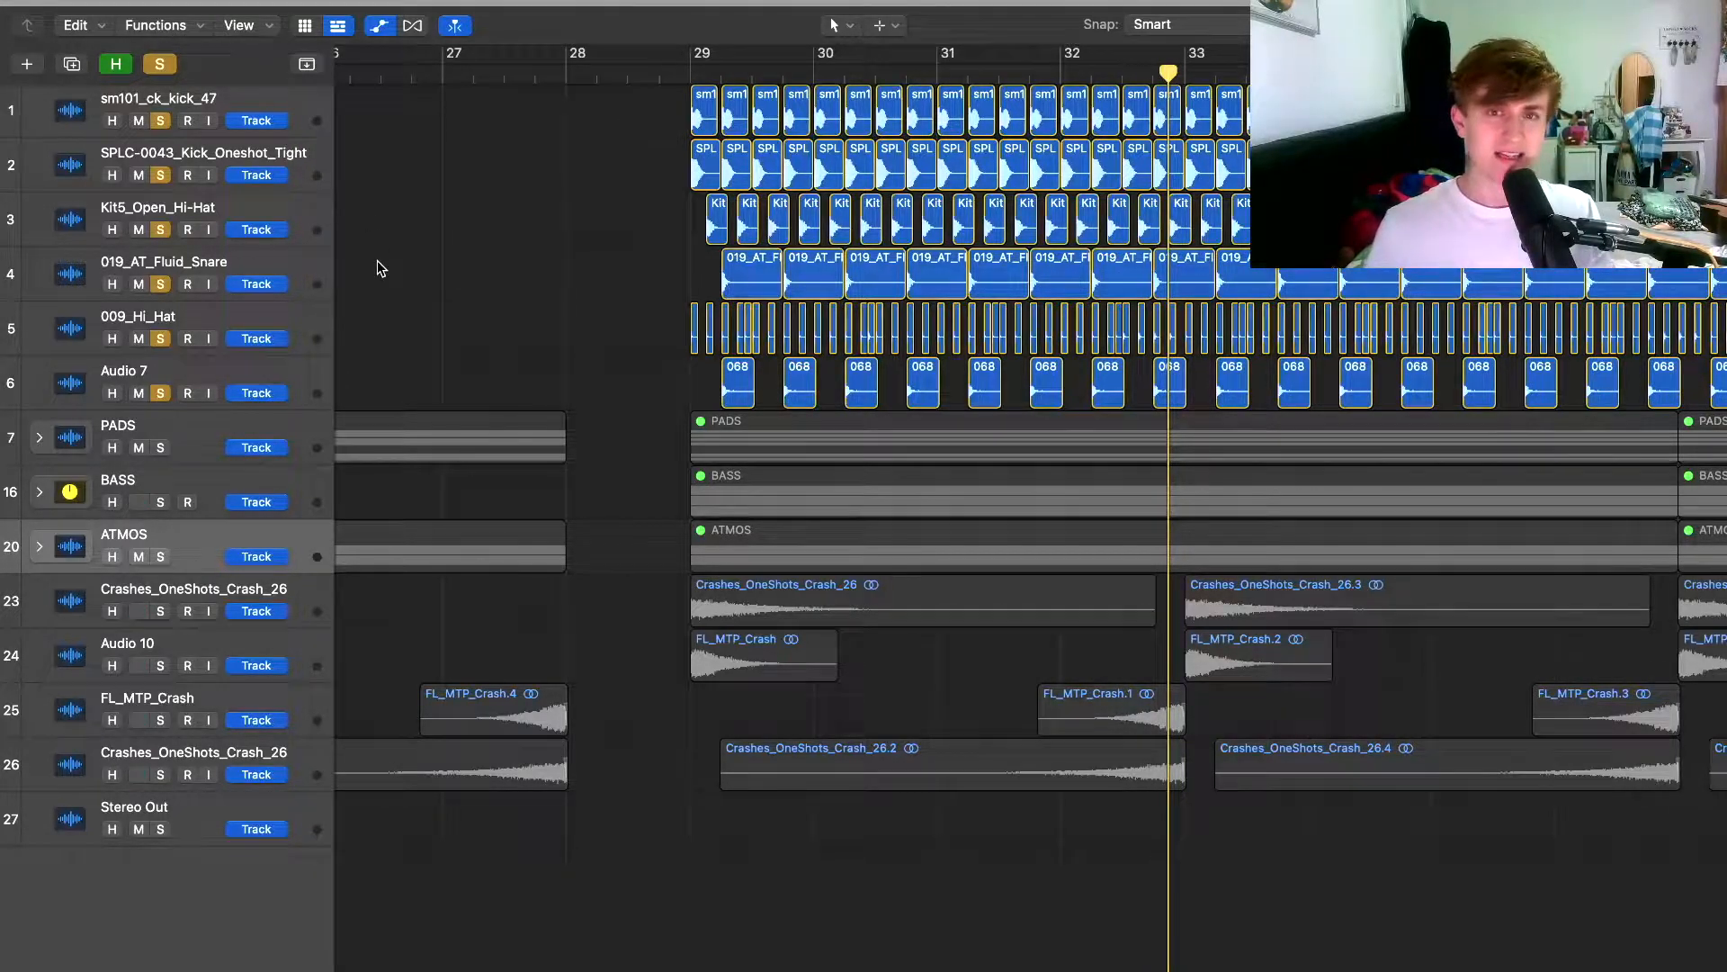
# Make the tracks taller and hide the automation so each track header shows its volume slider.
pyautogui.press('super+Left')
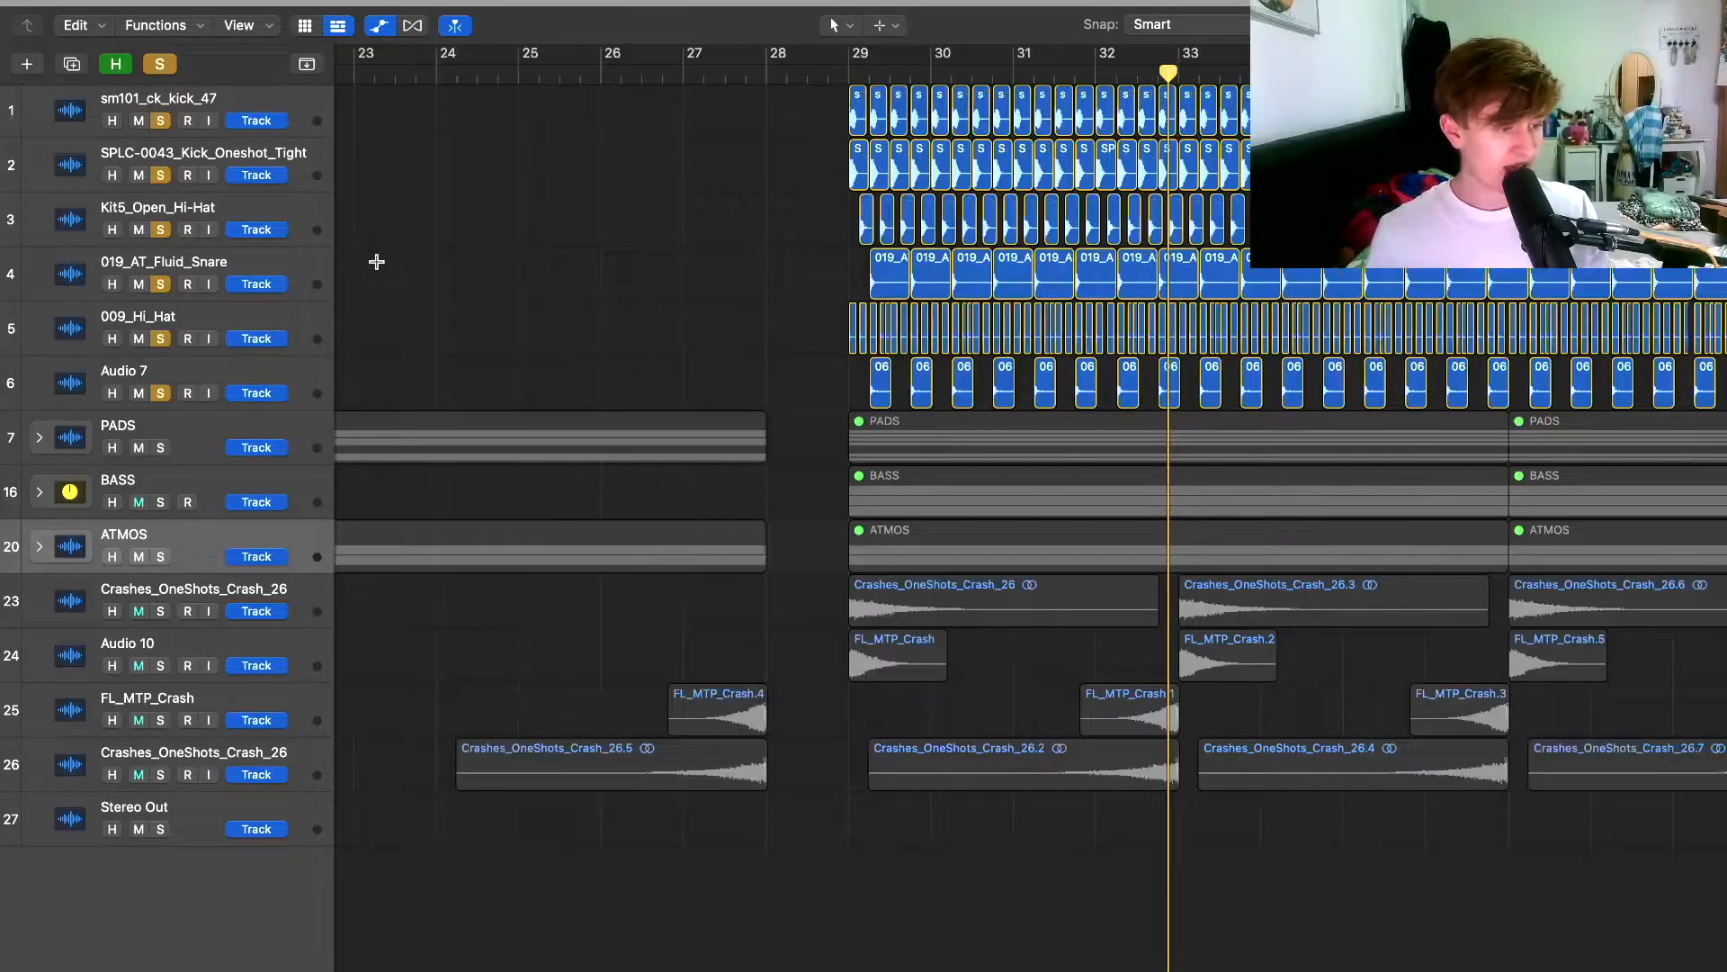
pyautogui.press('super+Down')
pyautogui.press('a')
pyautogui.press('super+Right')
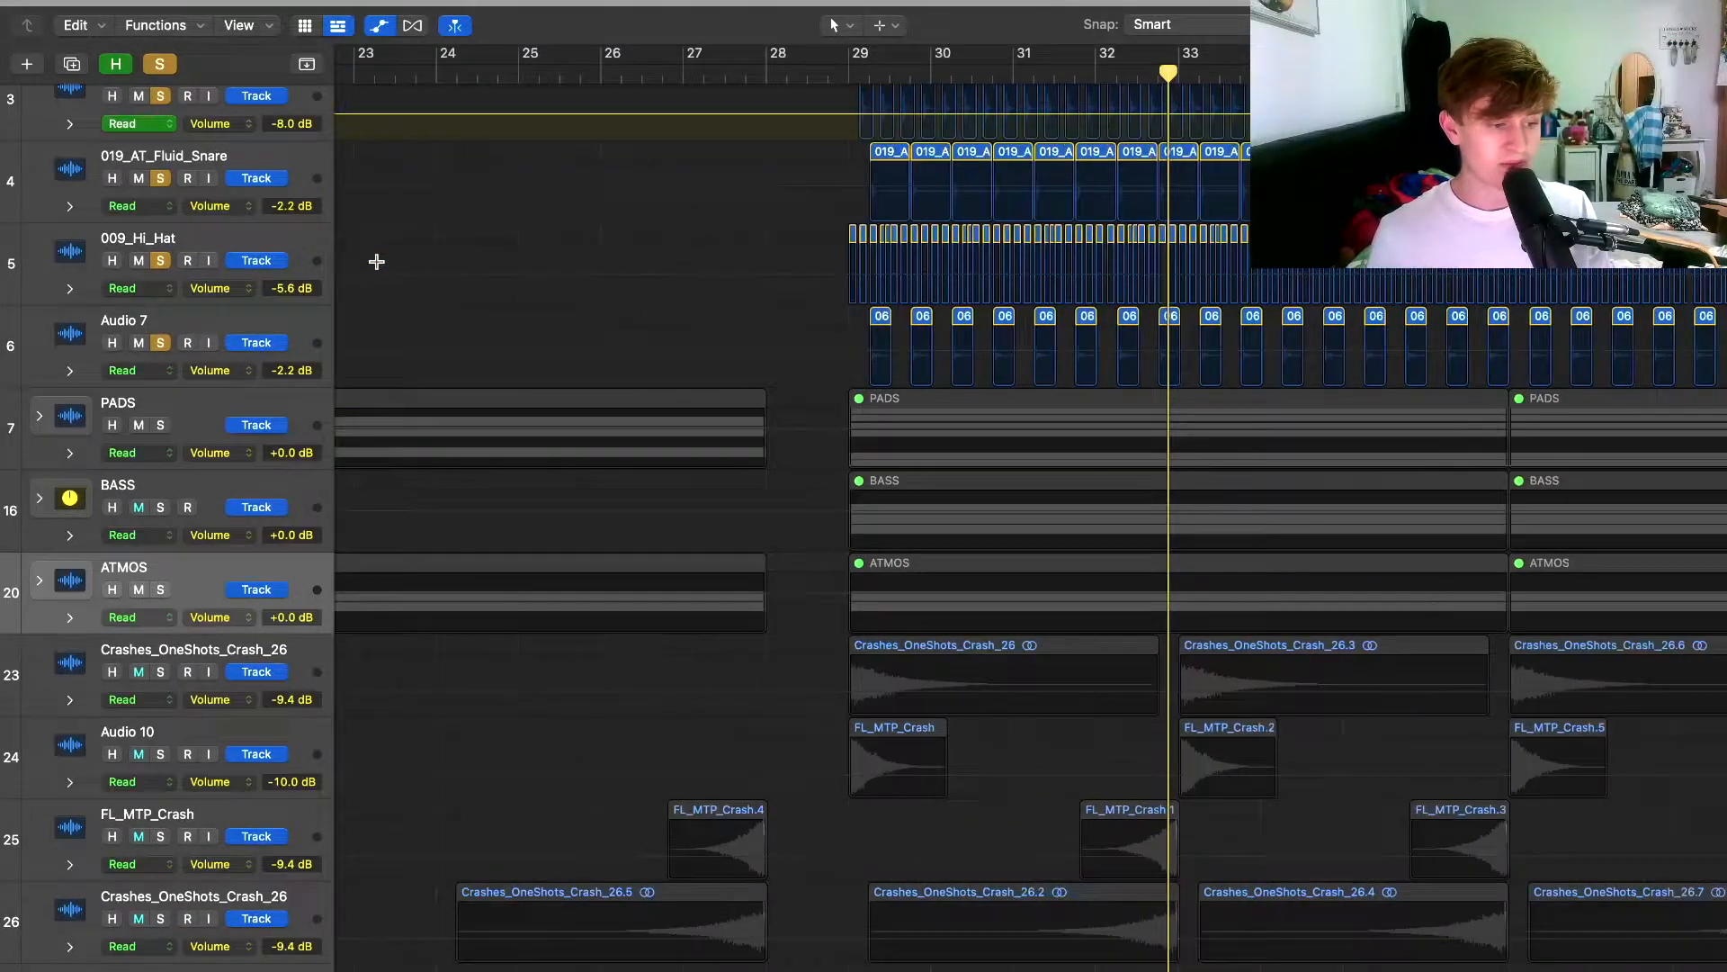
pyautogui.click(385, 28)
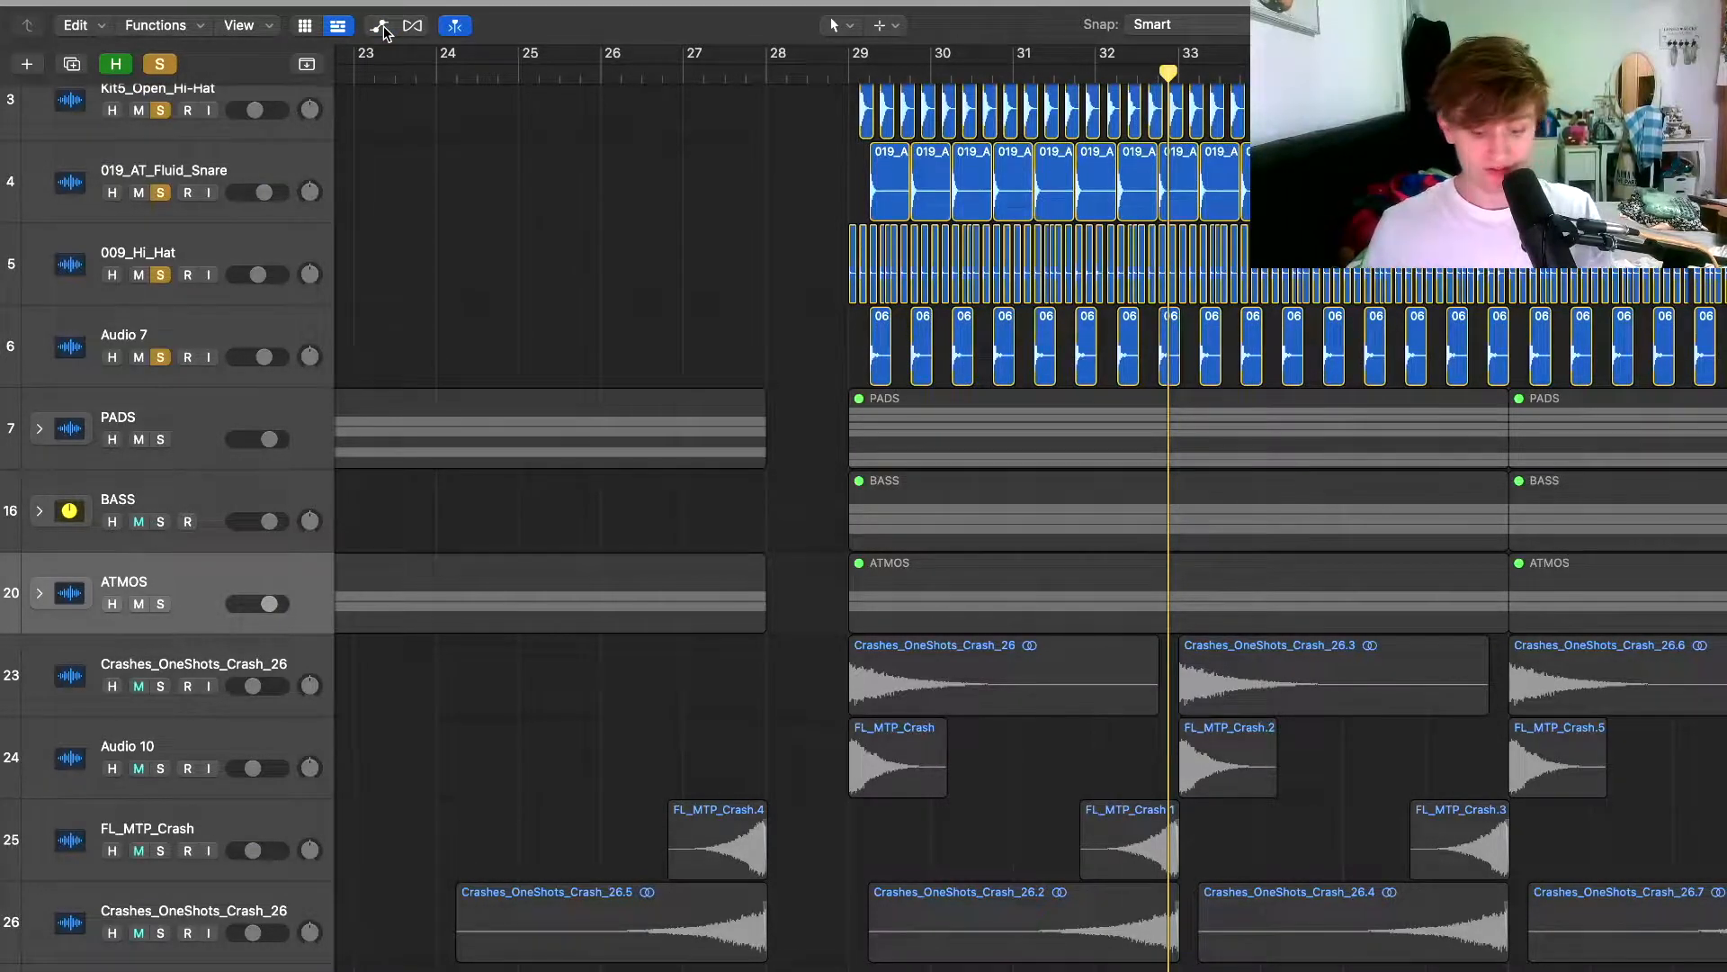
# Play the soloed drums briefly from the current position and select the BASS track stack.
pyautogui.press('space')
pyautogui.press('Up')
pyautogui.press('space')
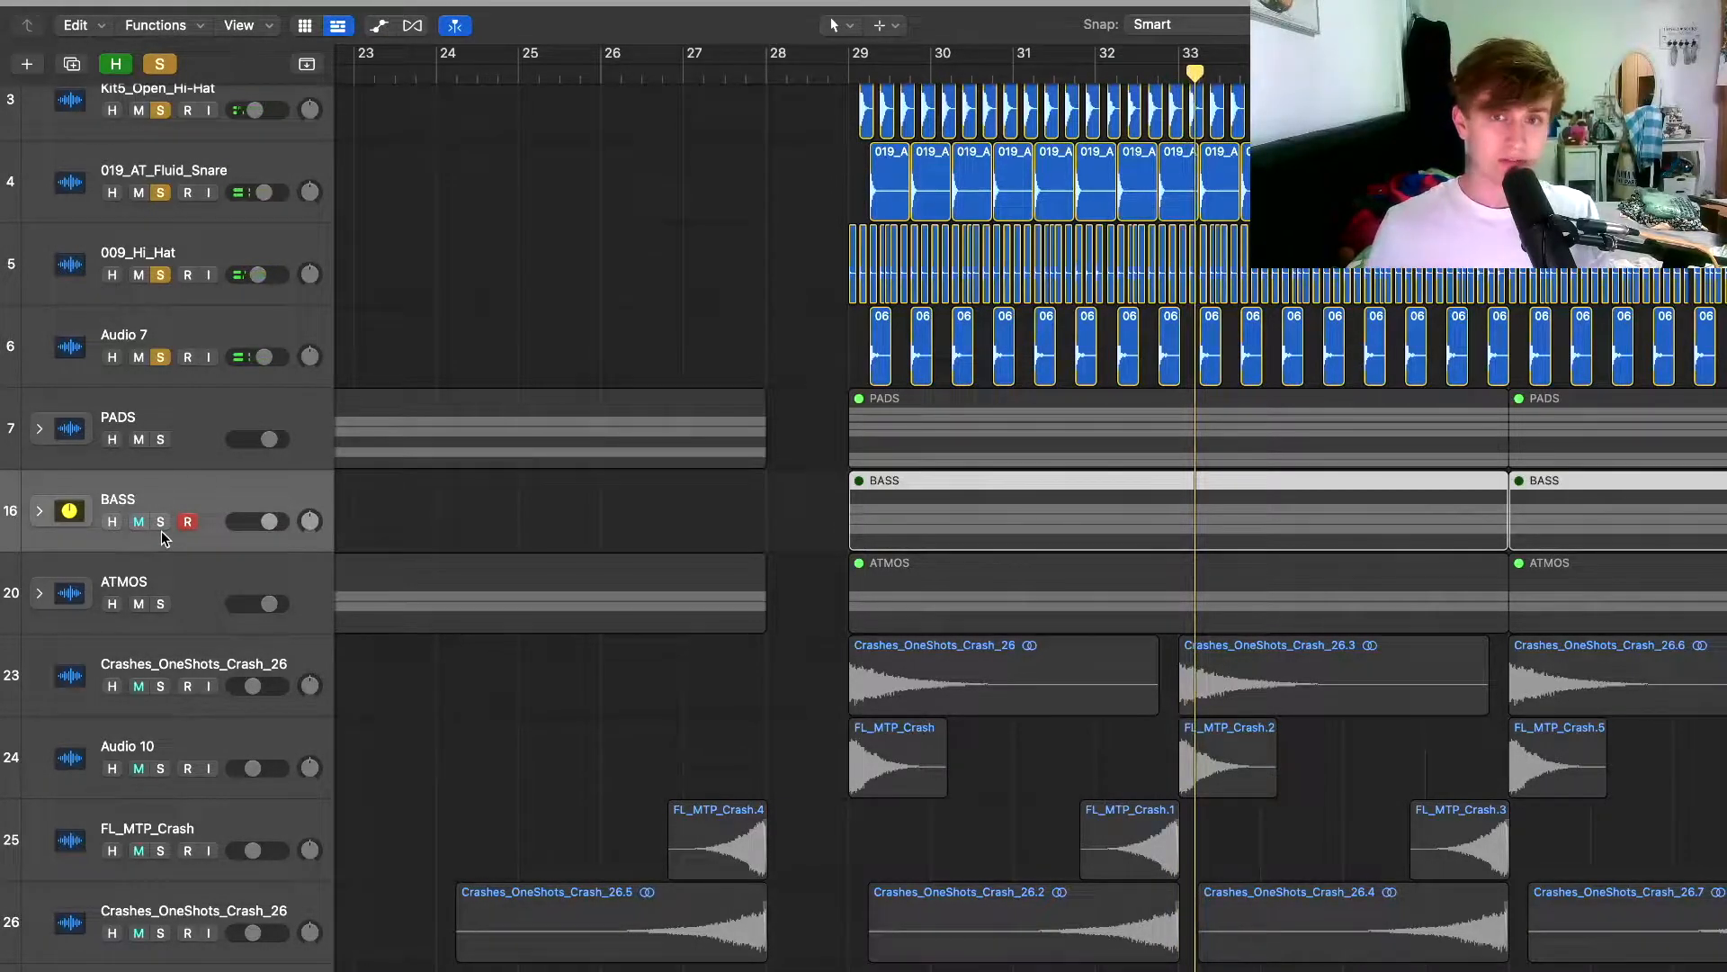
# Solo the BASS track stack and expand it to show its three instrument tracks.
pyautogui.scroll(1, 162, 531)
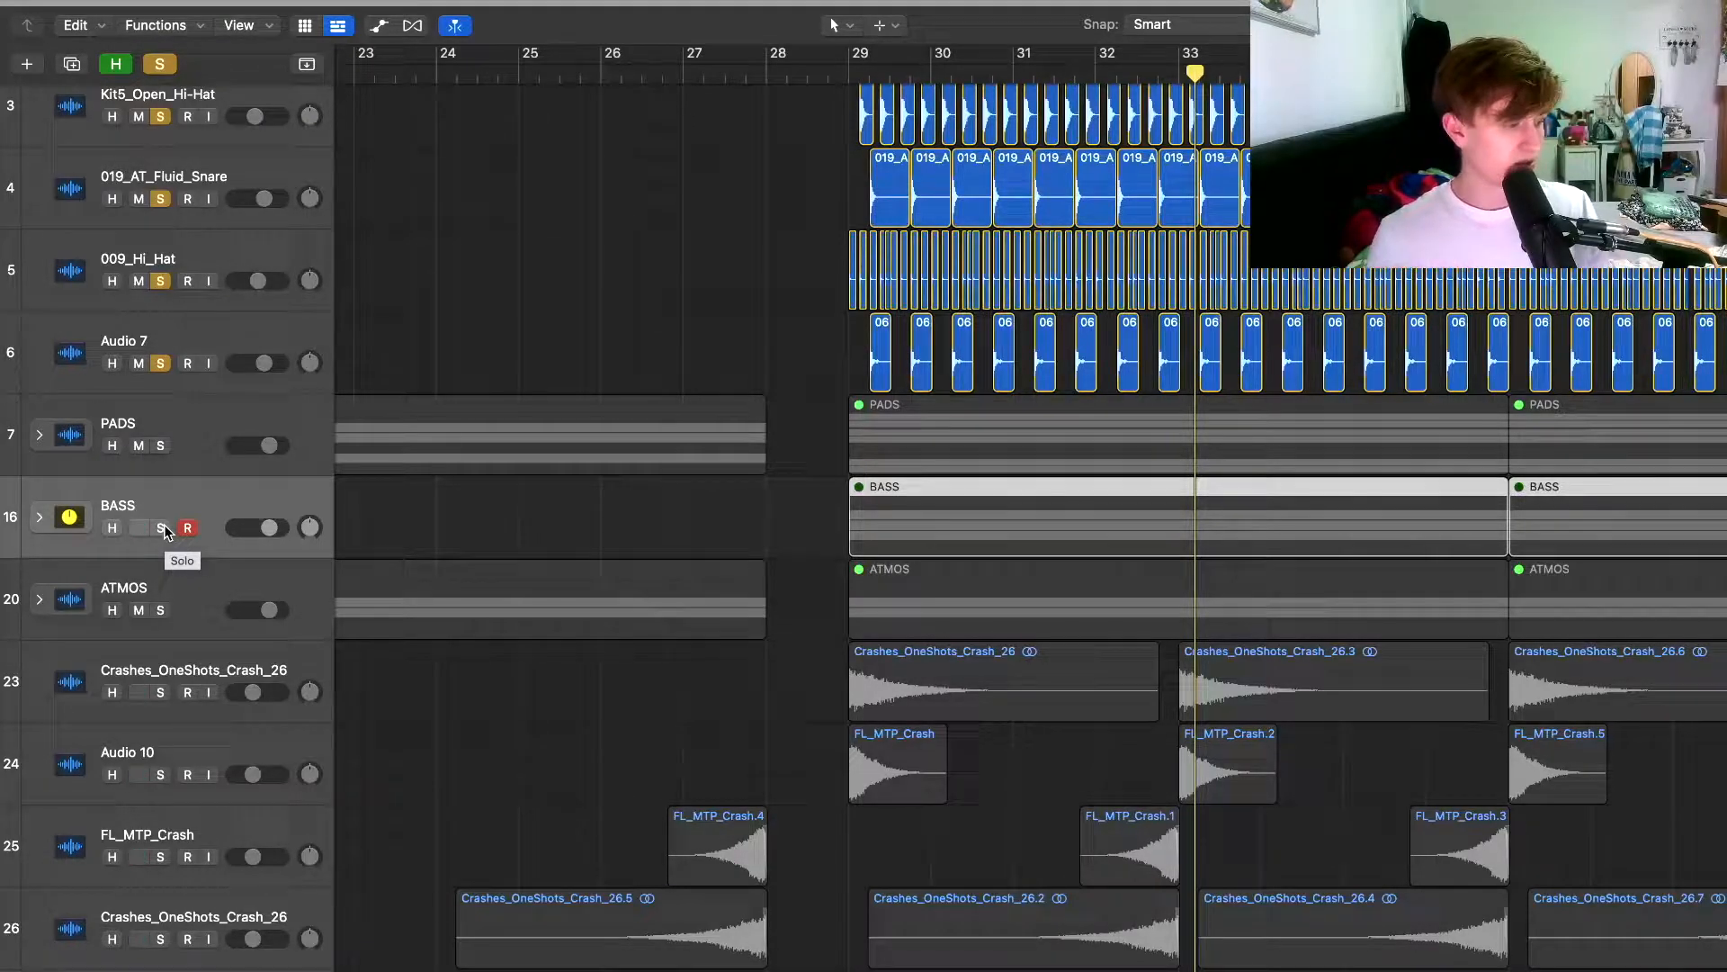
pyautogui.click(162, 528)
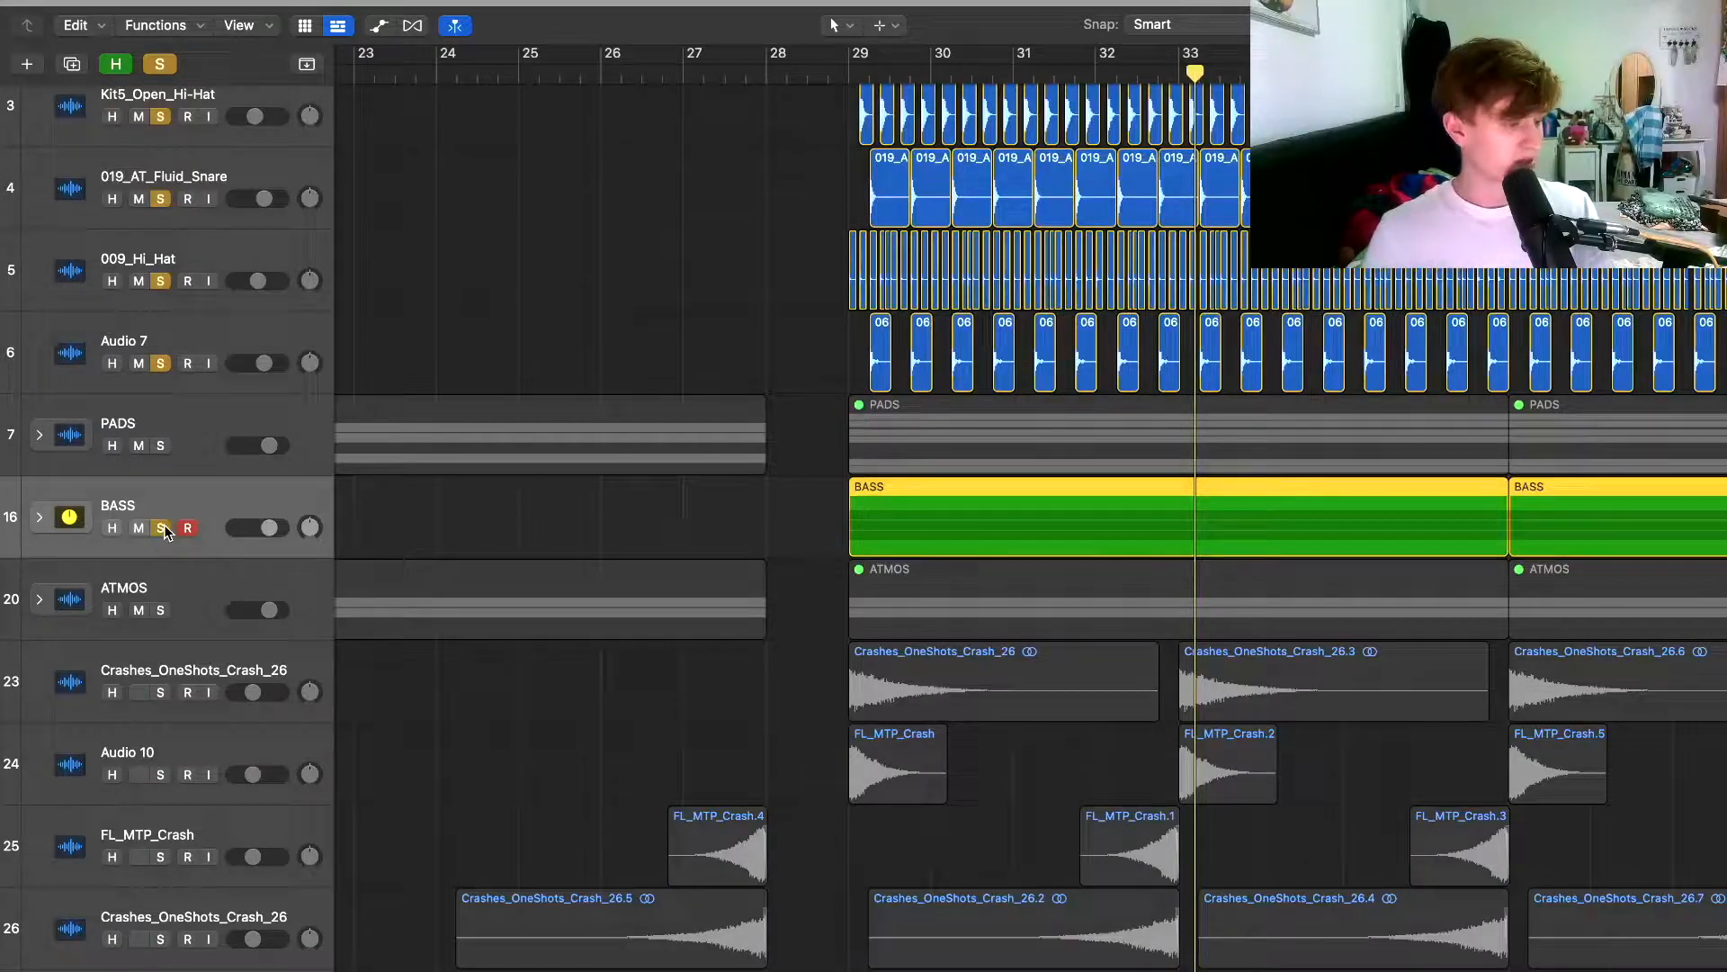
pyautogui.click(38, 520)
pyautogui.scroll(-4, 358, 507)
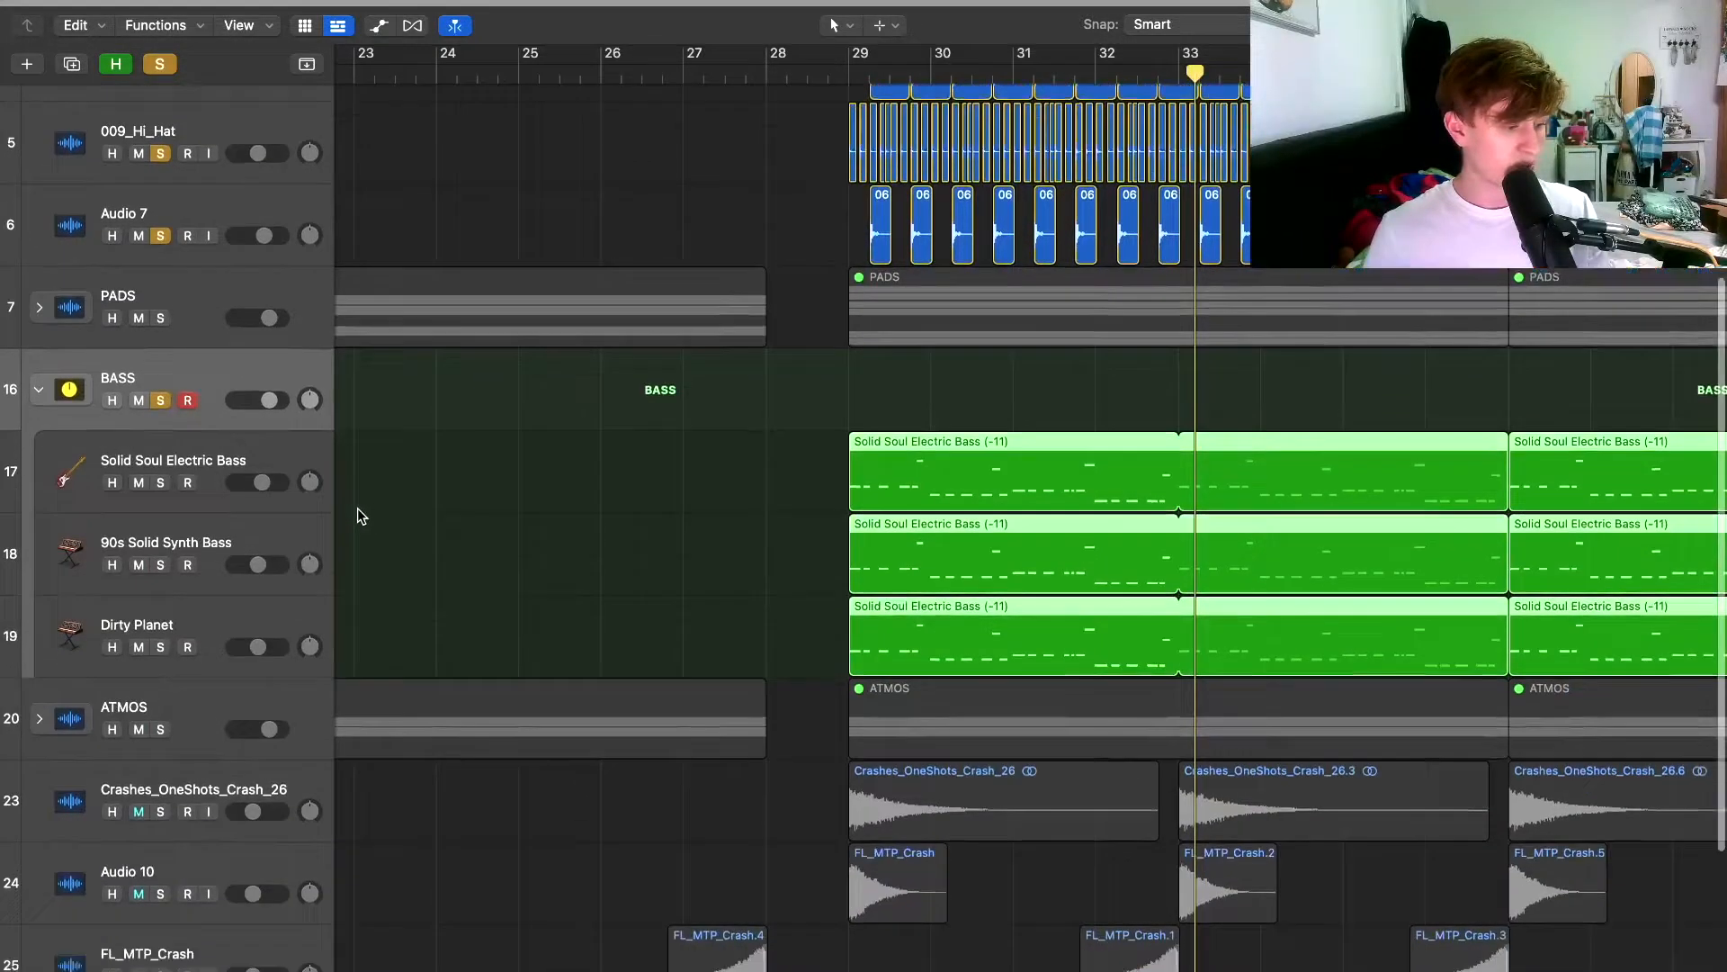
# Turn off solo on the six drum tracks and move the playhead to bar 1.
pyautogui.scroll(8, 166, 432)
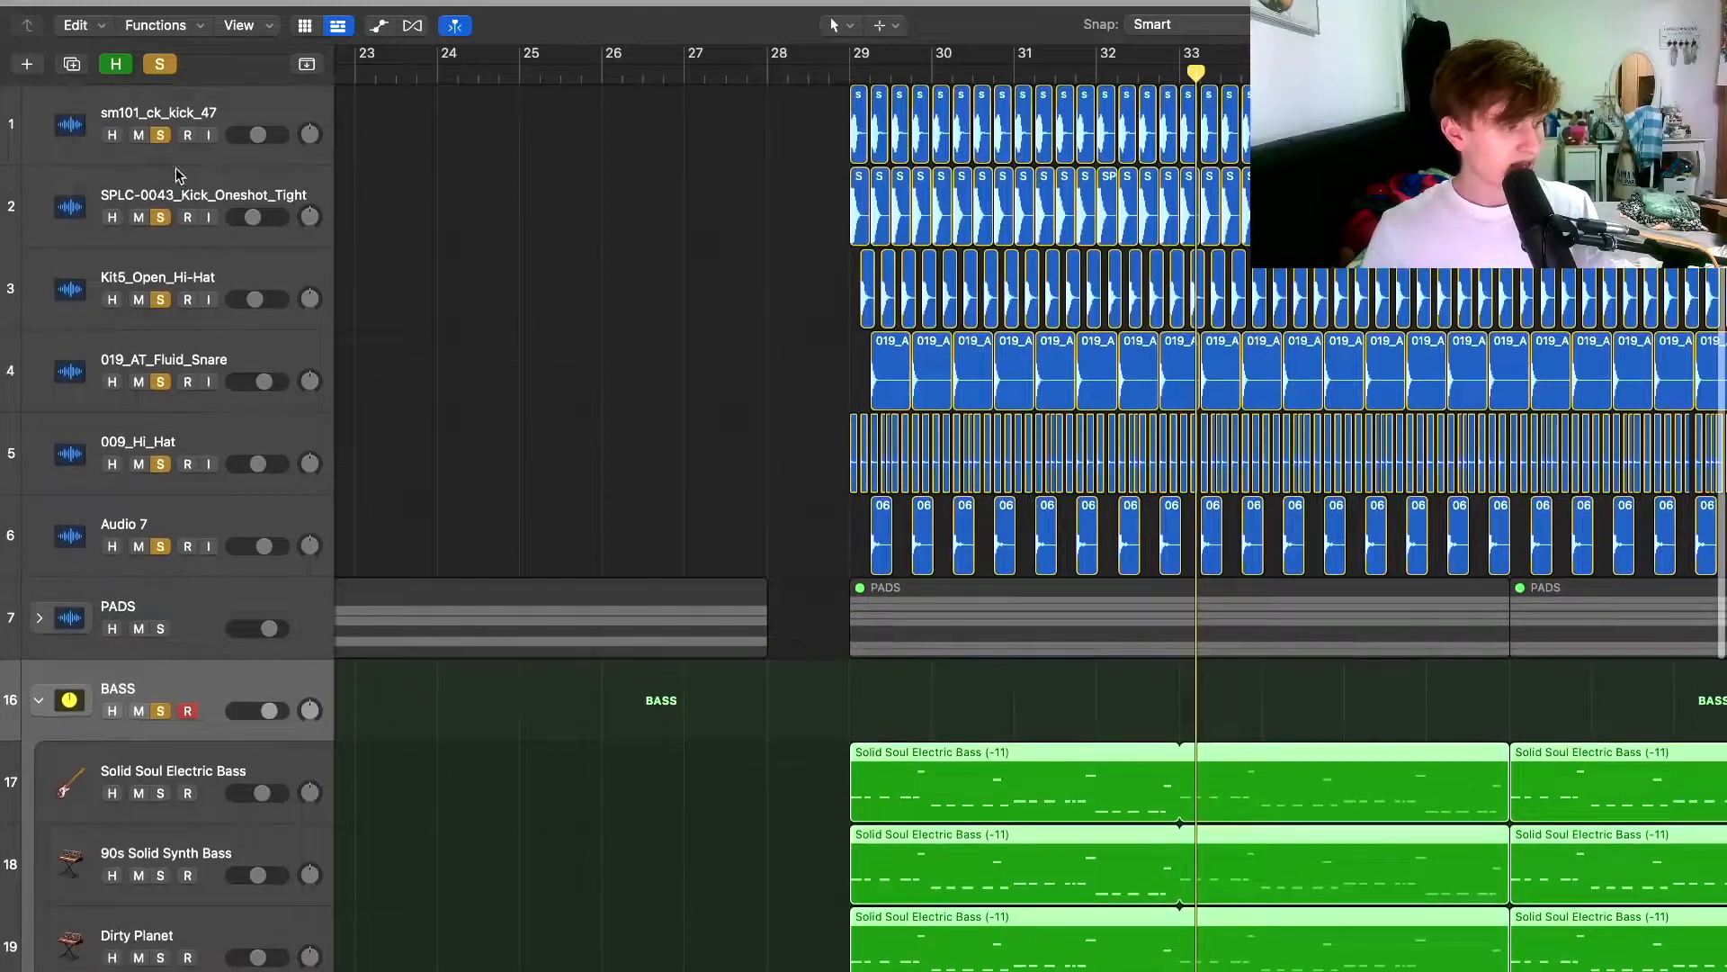
pyautogui.moveTo(162, 382); pyautogui.dragTo(166, 544)
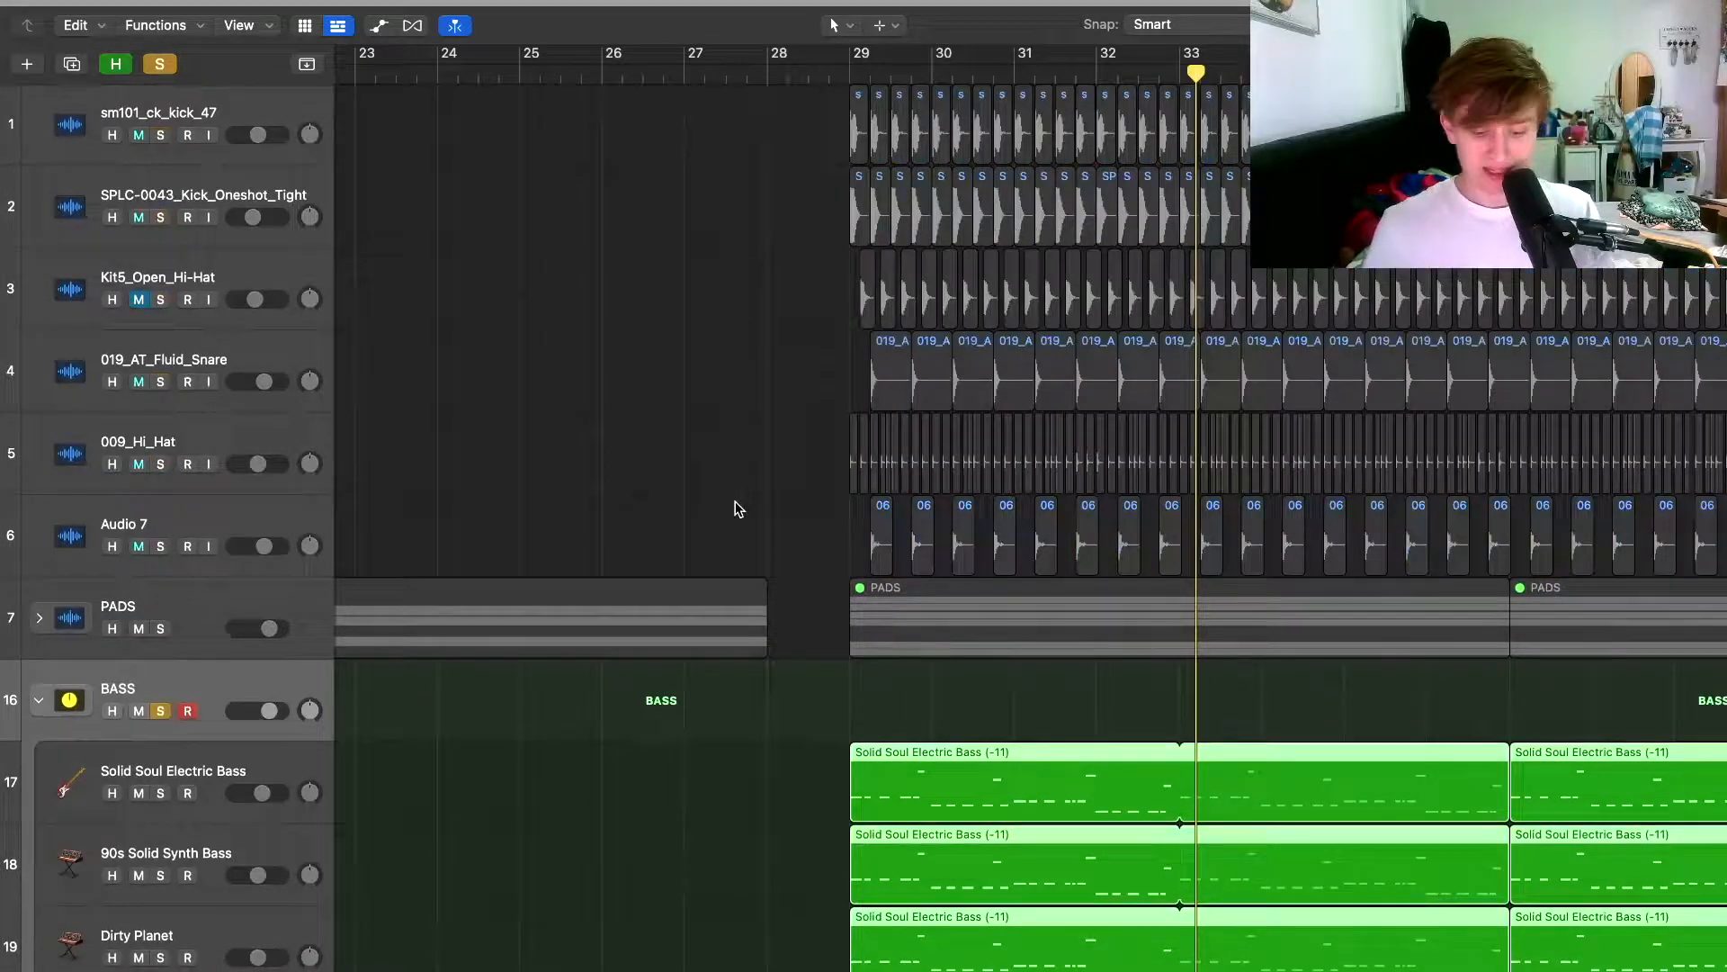
pyautogui.scroll(-10, 734, 503)
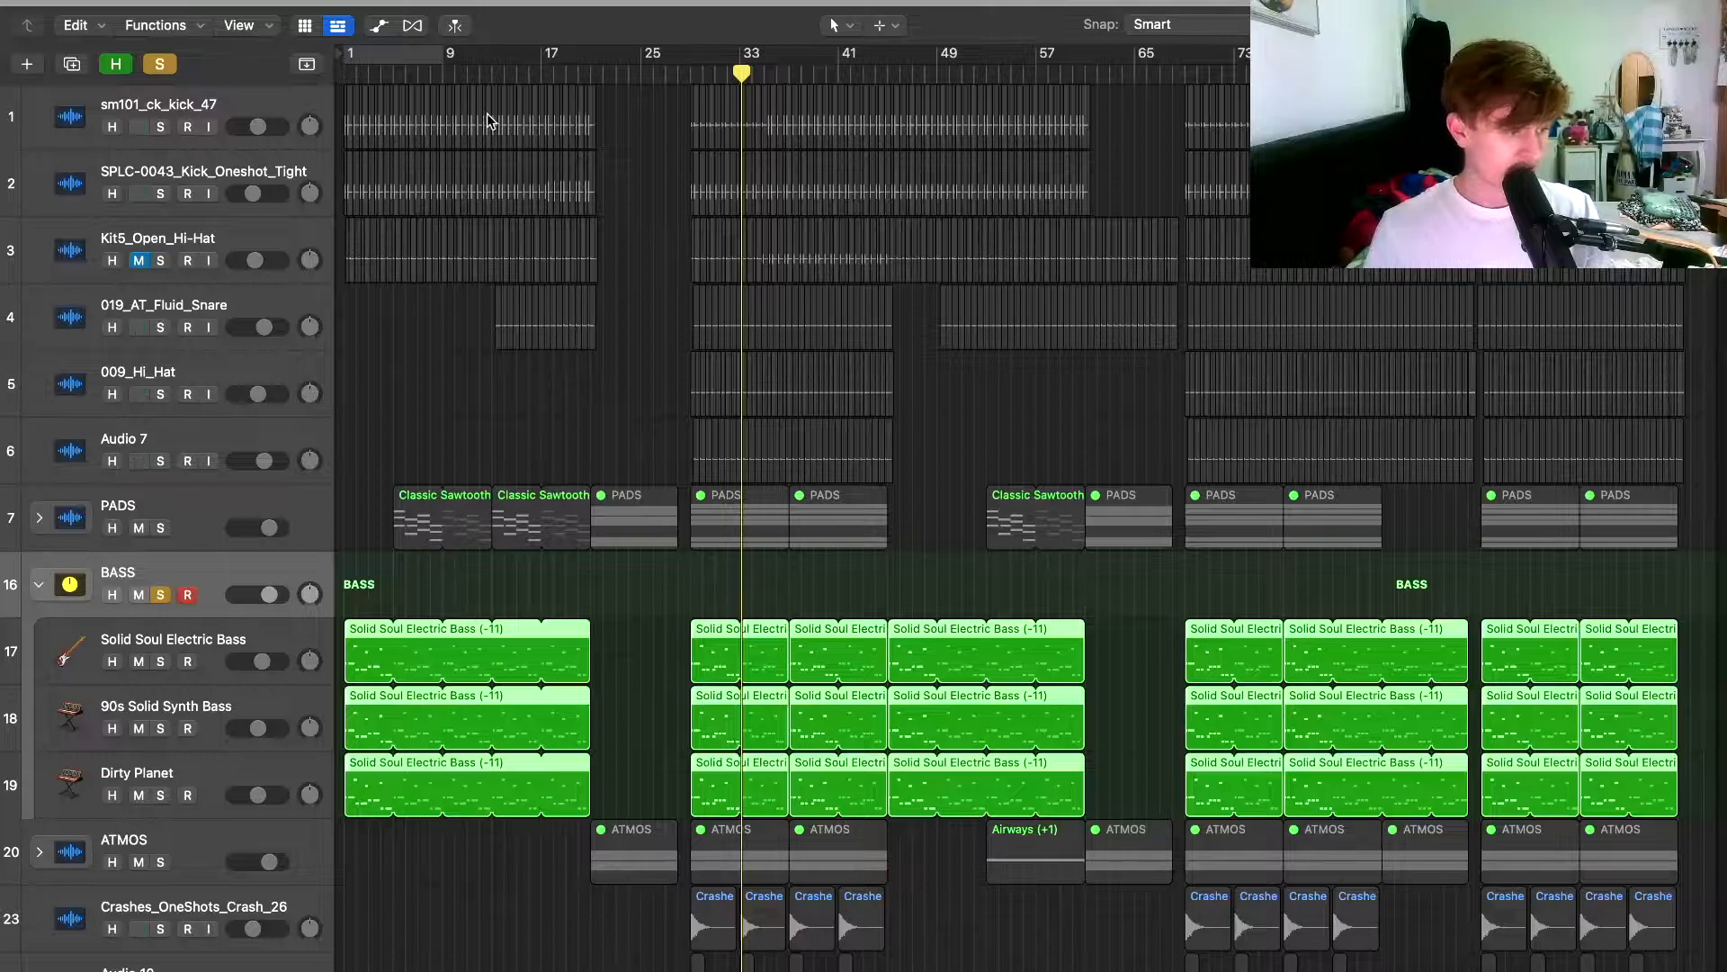
pyautogui.click(348, 76)
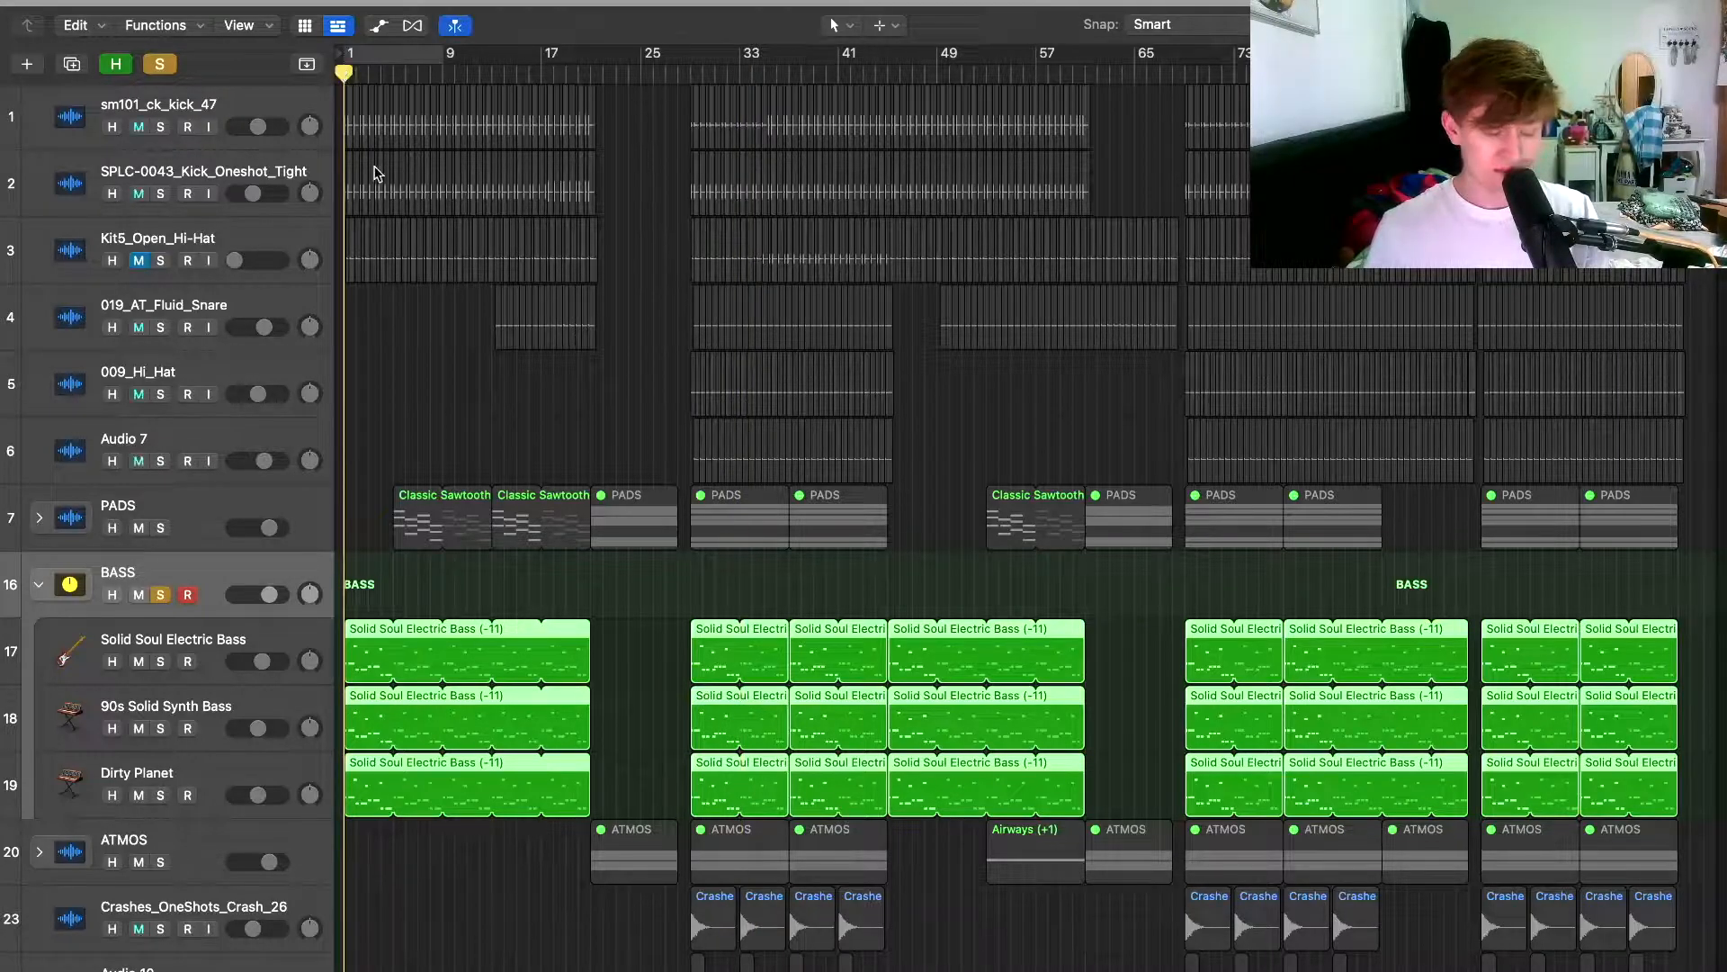
# Solo the Solid Soul Electric Bass track within the BASS stack and play it from bar 1.
pyautogui.scroll(5, 376, 178)
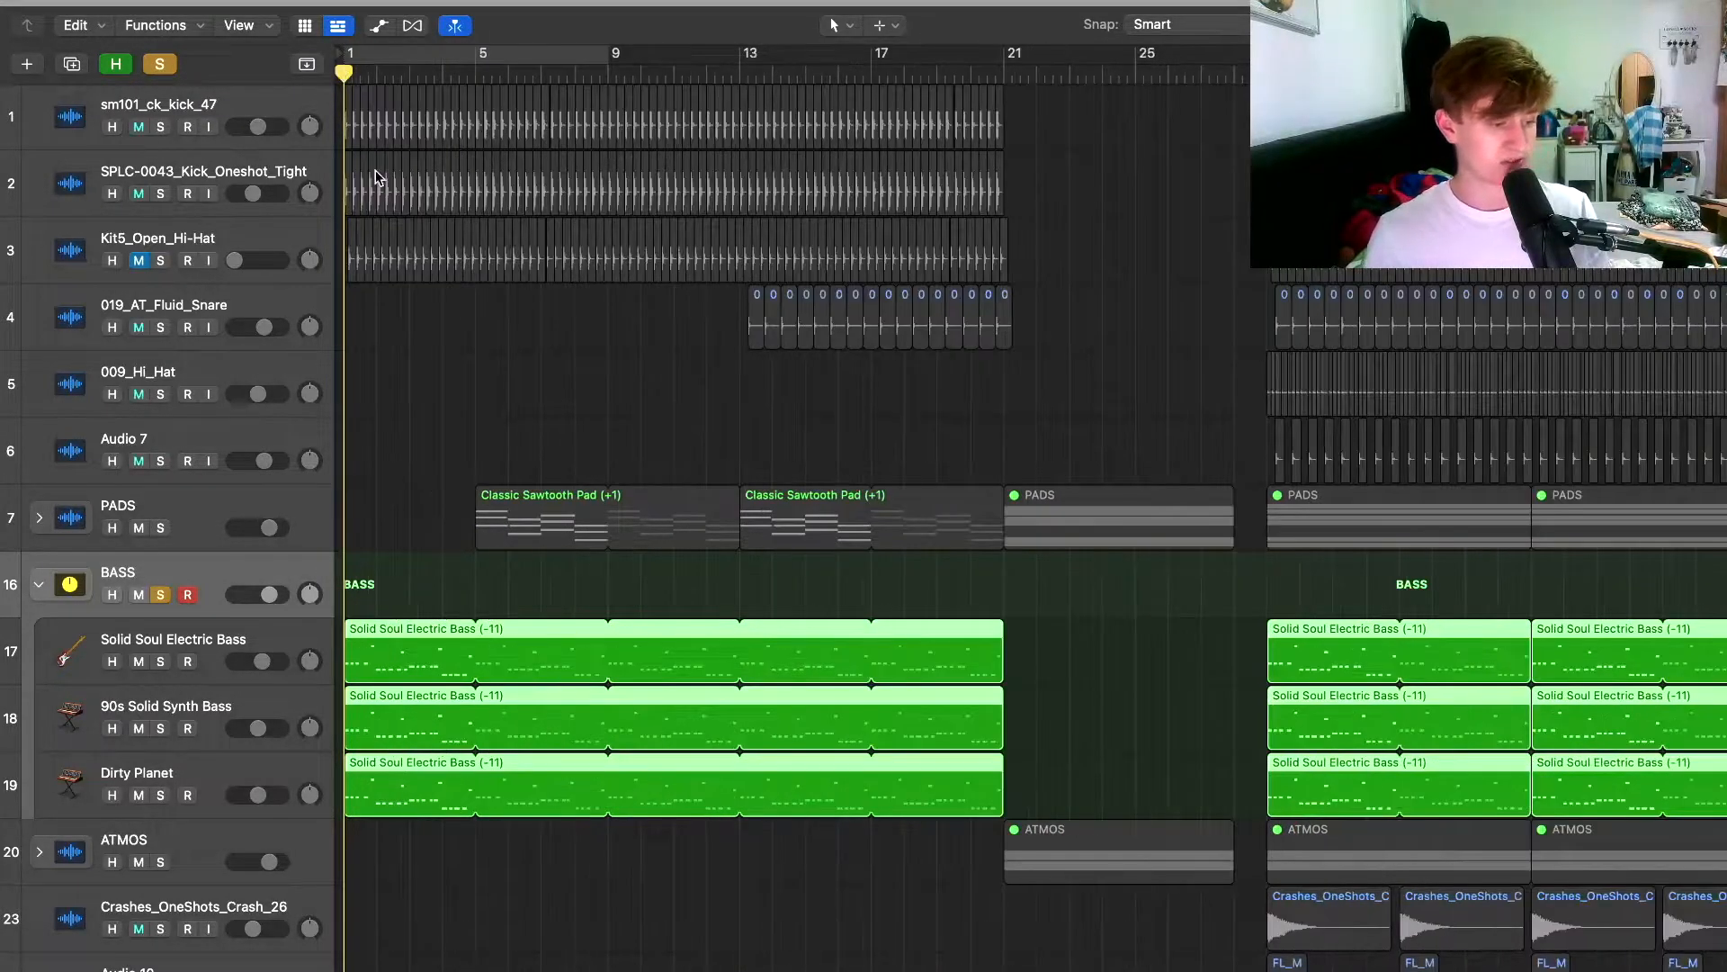
pyautogui.click(160, 662)
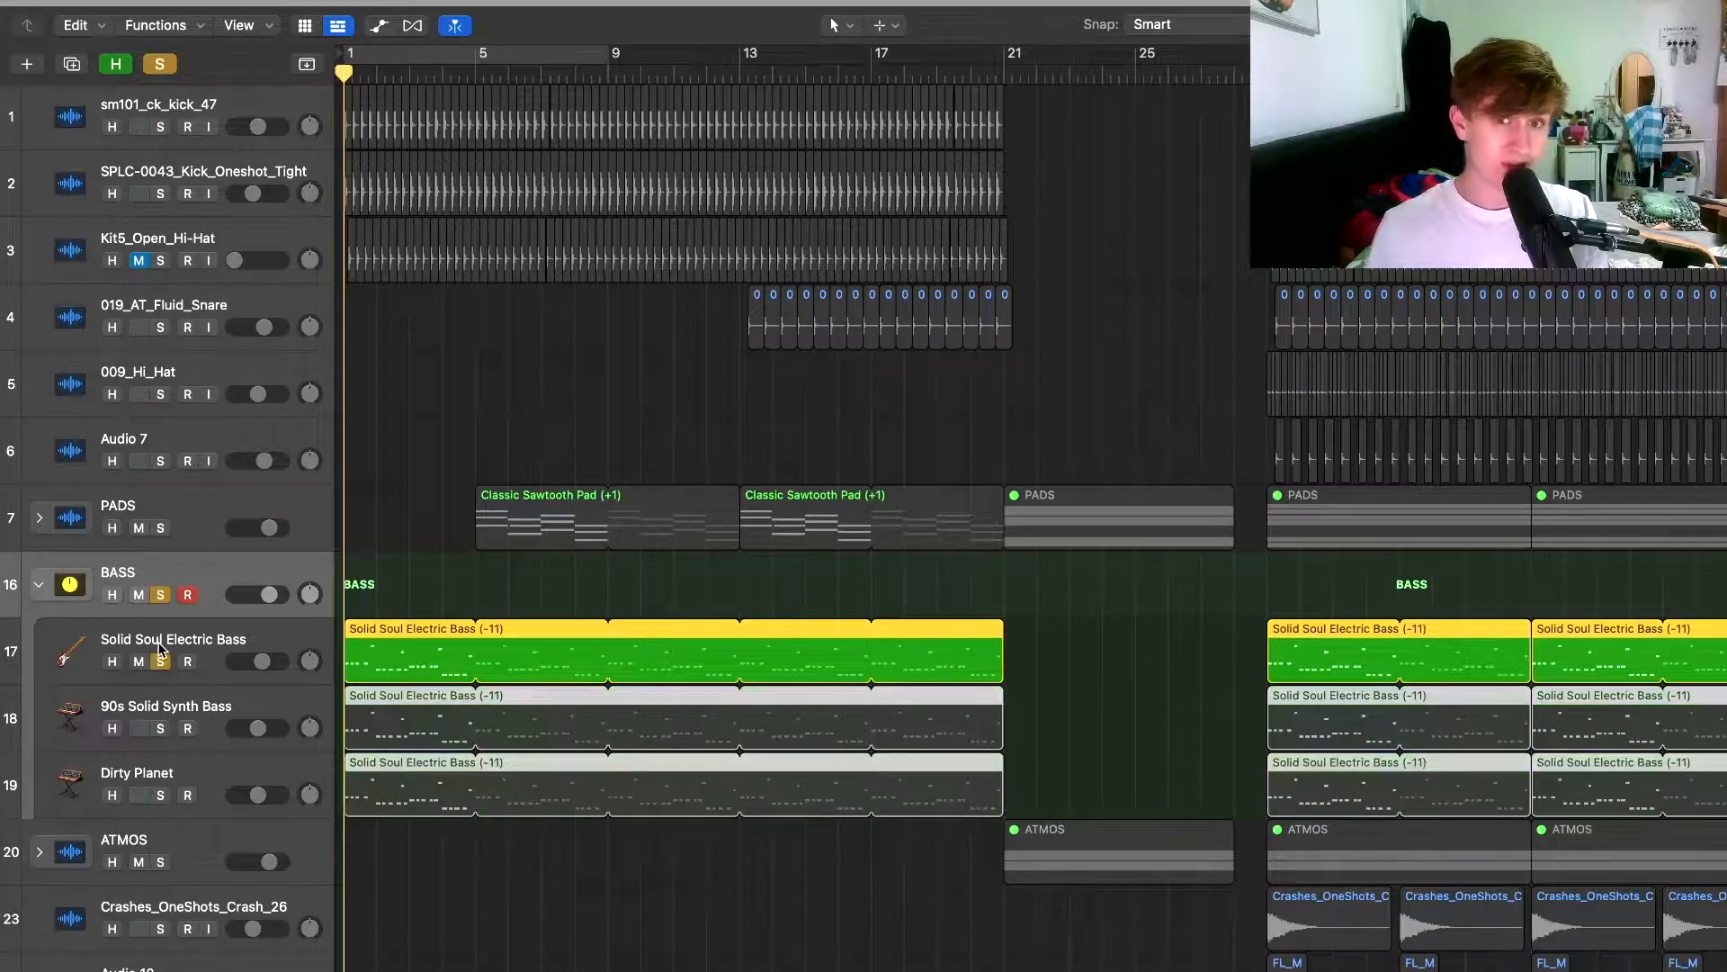
pyautogui.press('space')
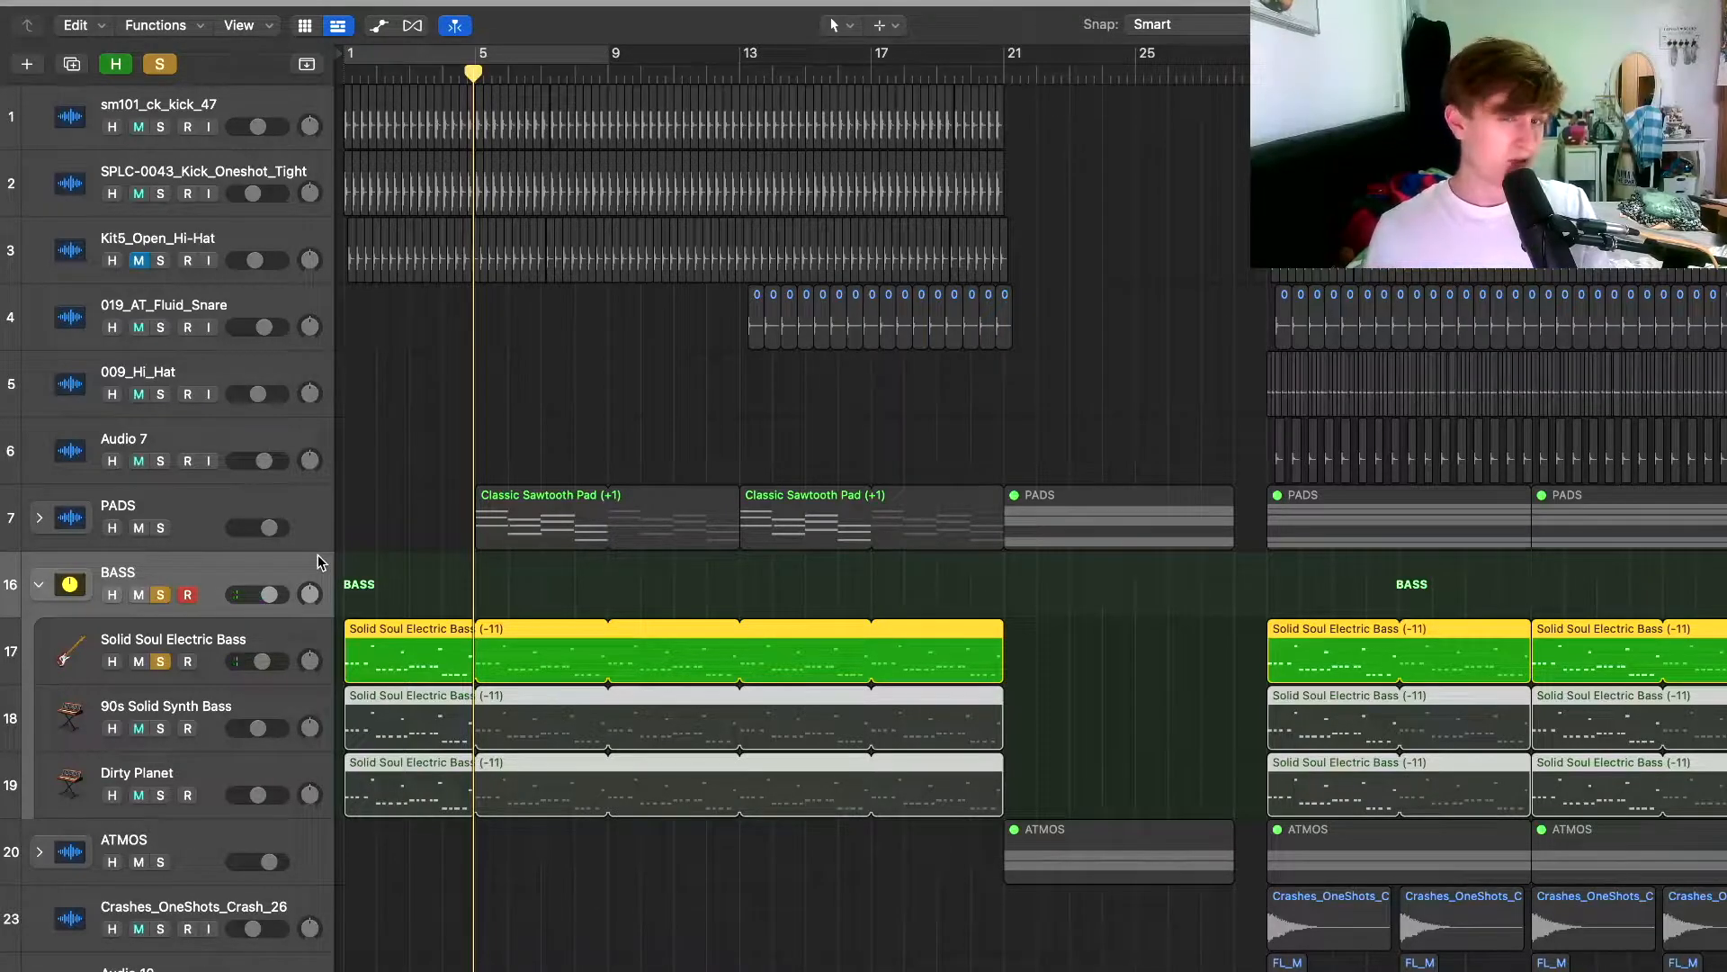
# Solo the 90s Solid Synth Bass track as well and play both bass layers from bar 1.
pyautogui.click(171, 715)
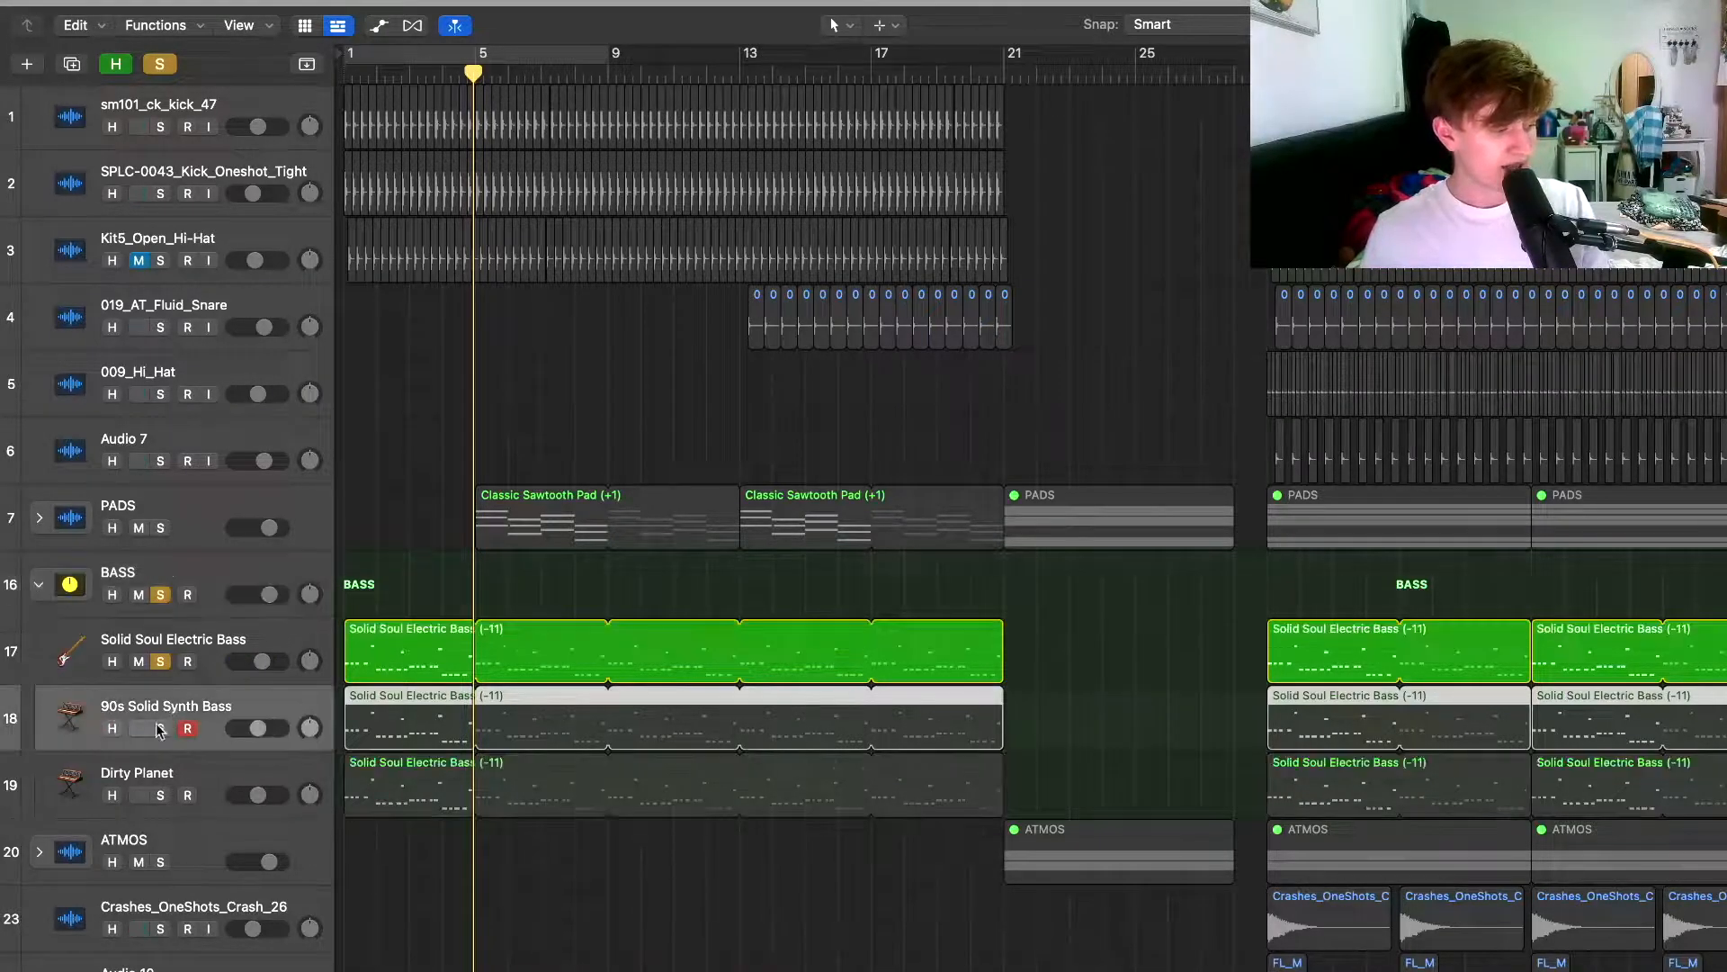
pyautogui.click(162, 729)
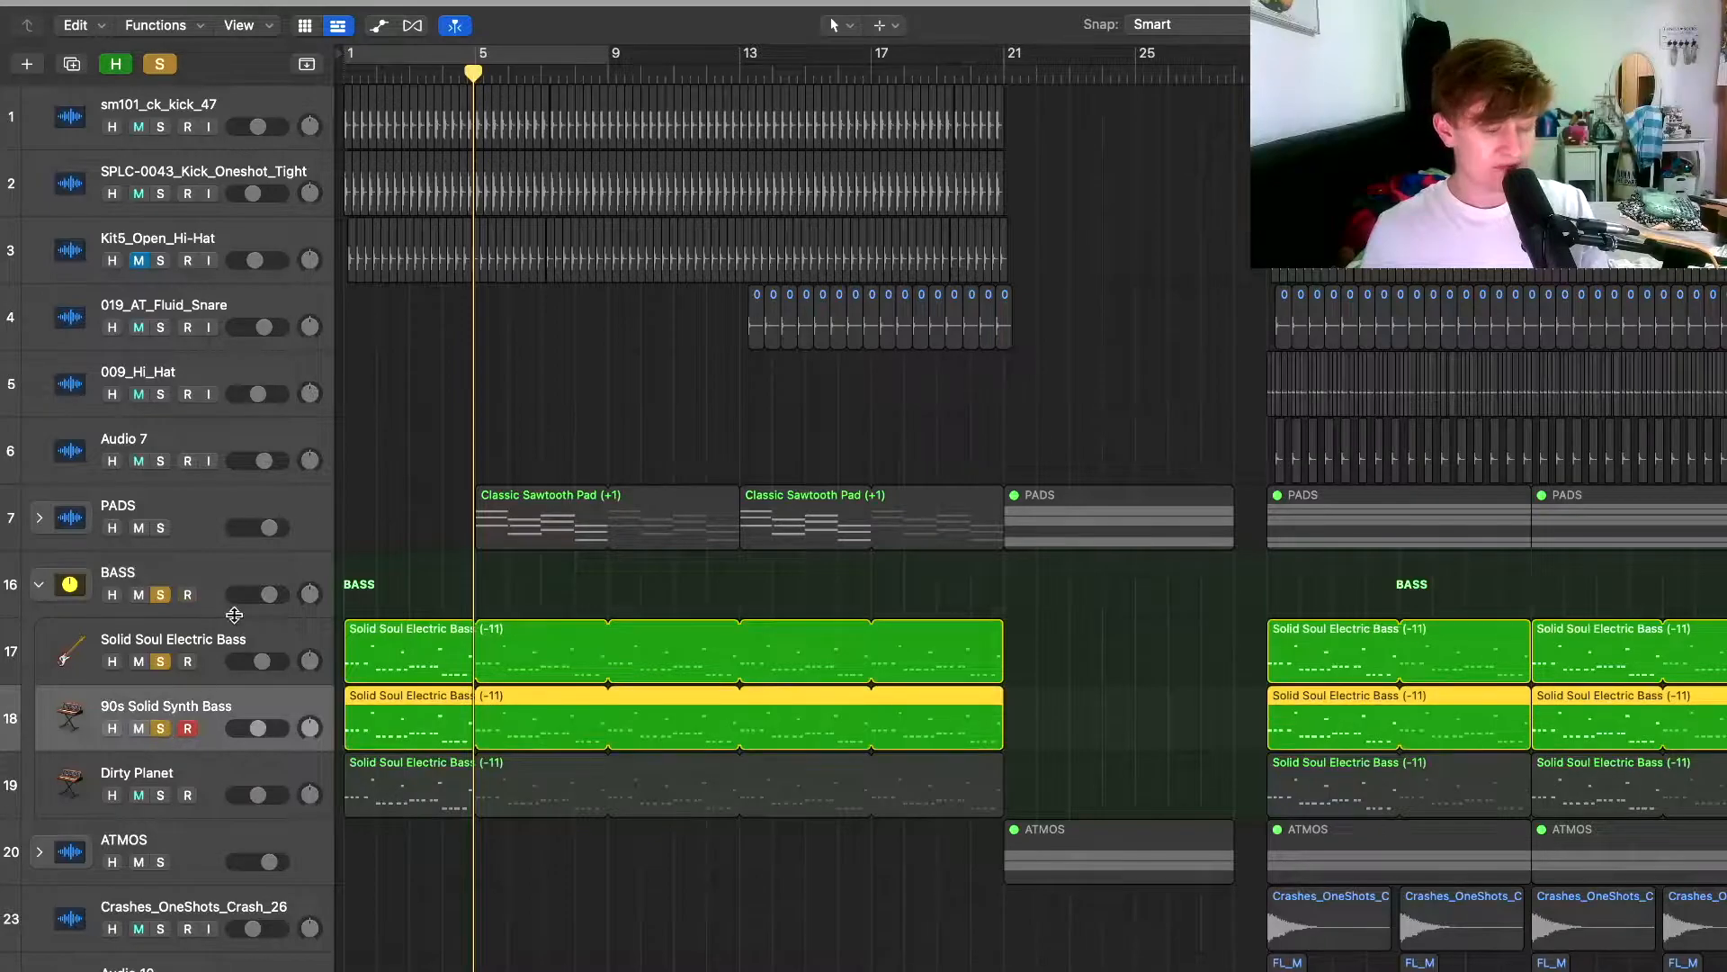
pyautogui.press('Return')
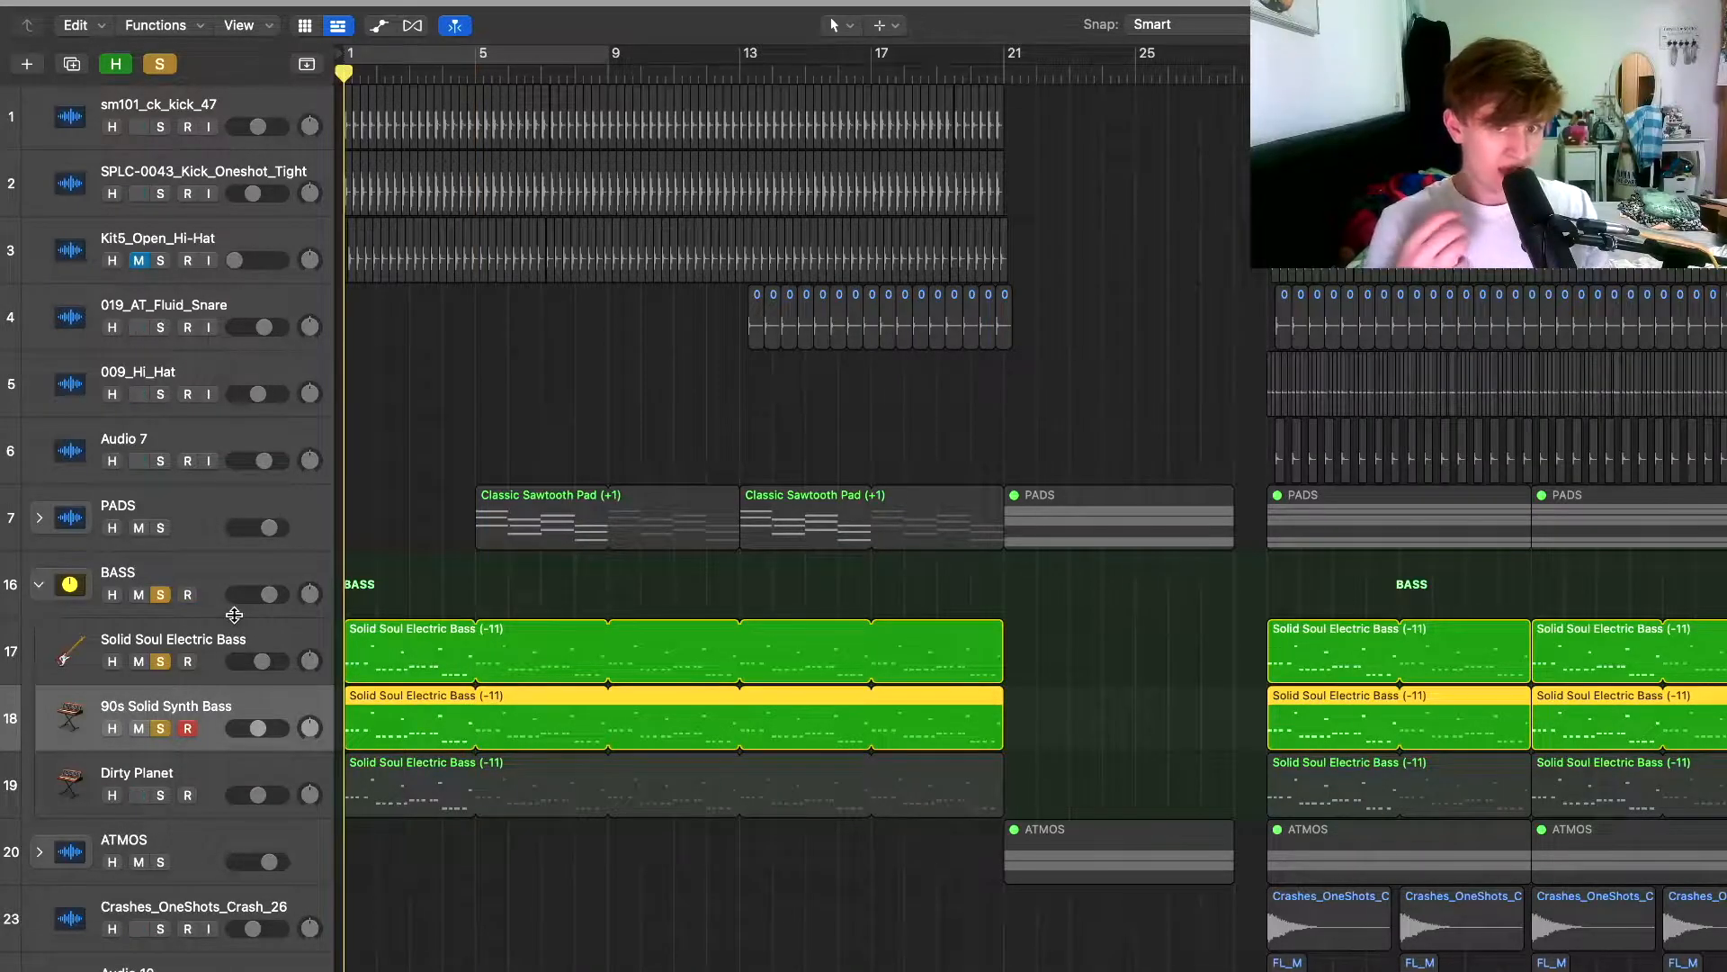
pyautogui.press('space')
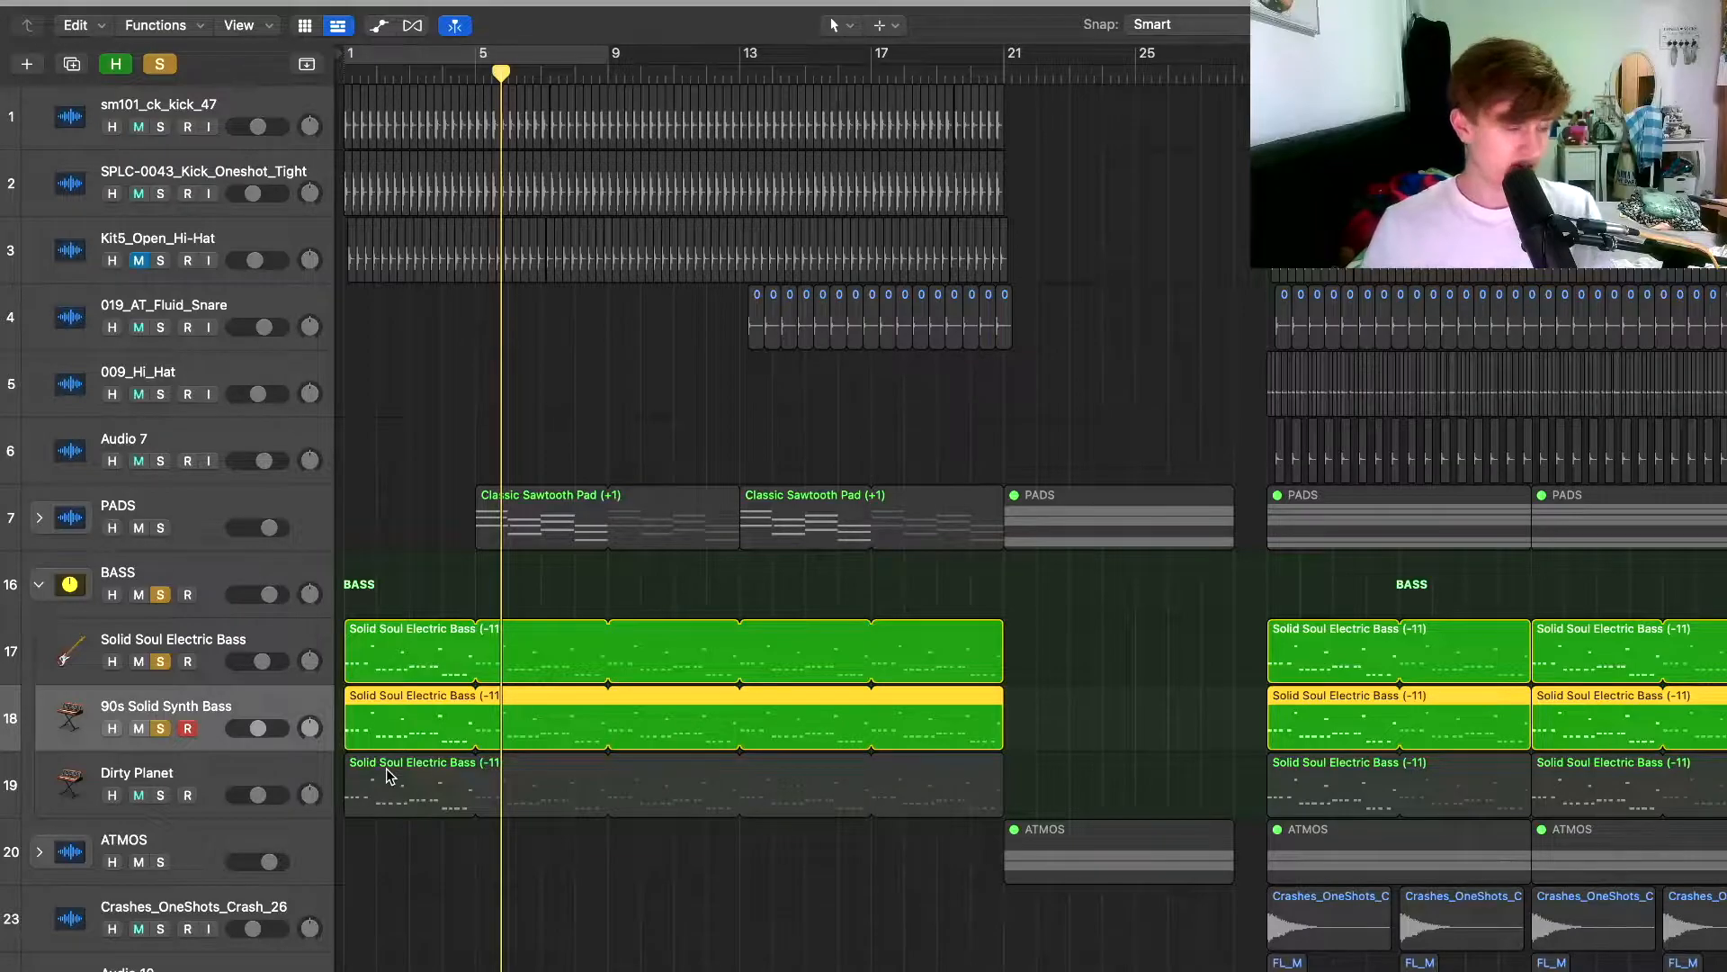
# Add the Dirty Planet track to the solo and play all three bass layers from bar 1.
pyautogui.click(162, 795)
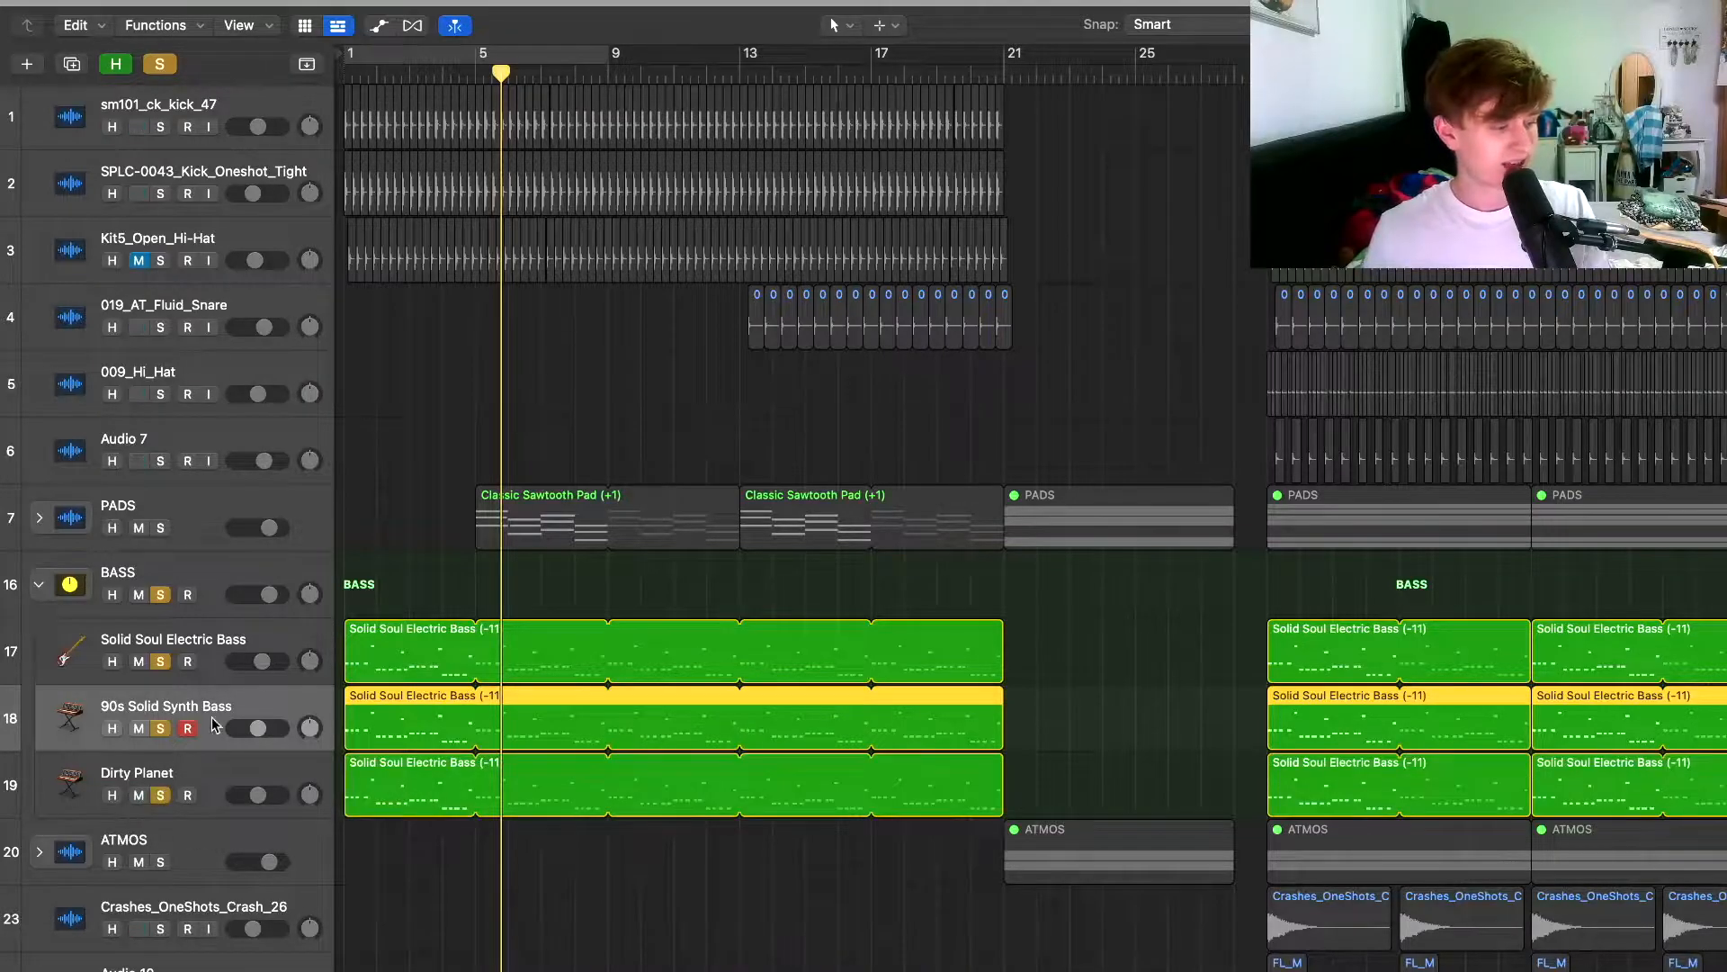
pyautogui.press('Return')
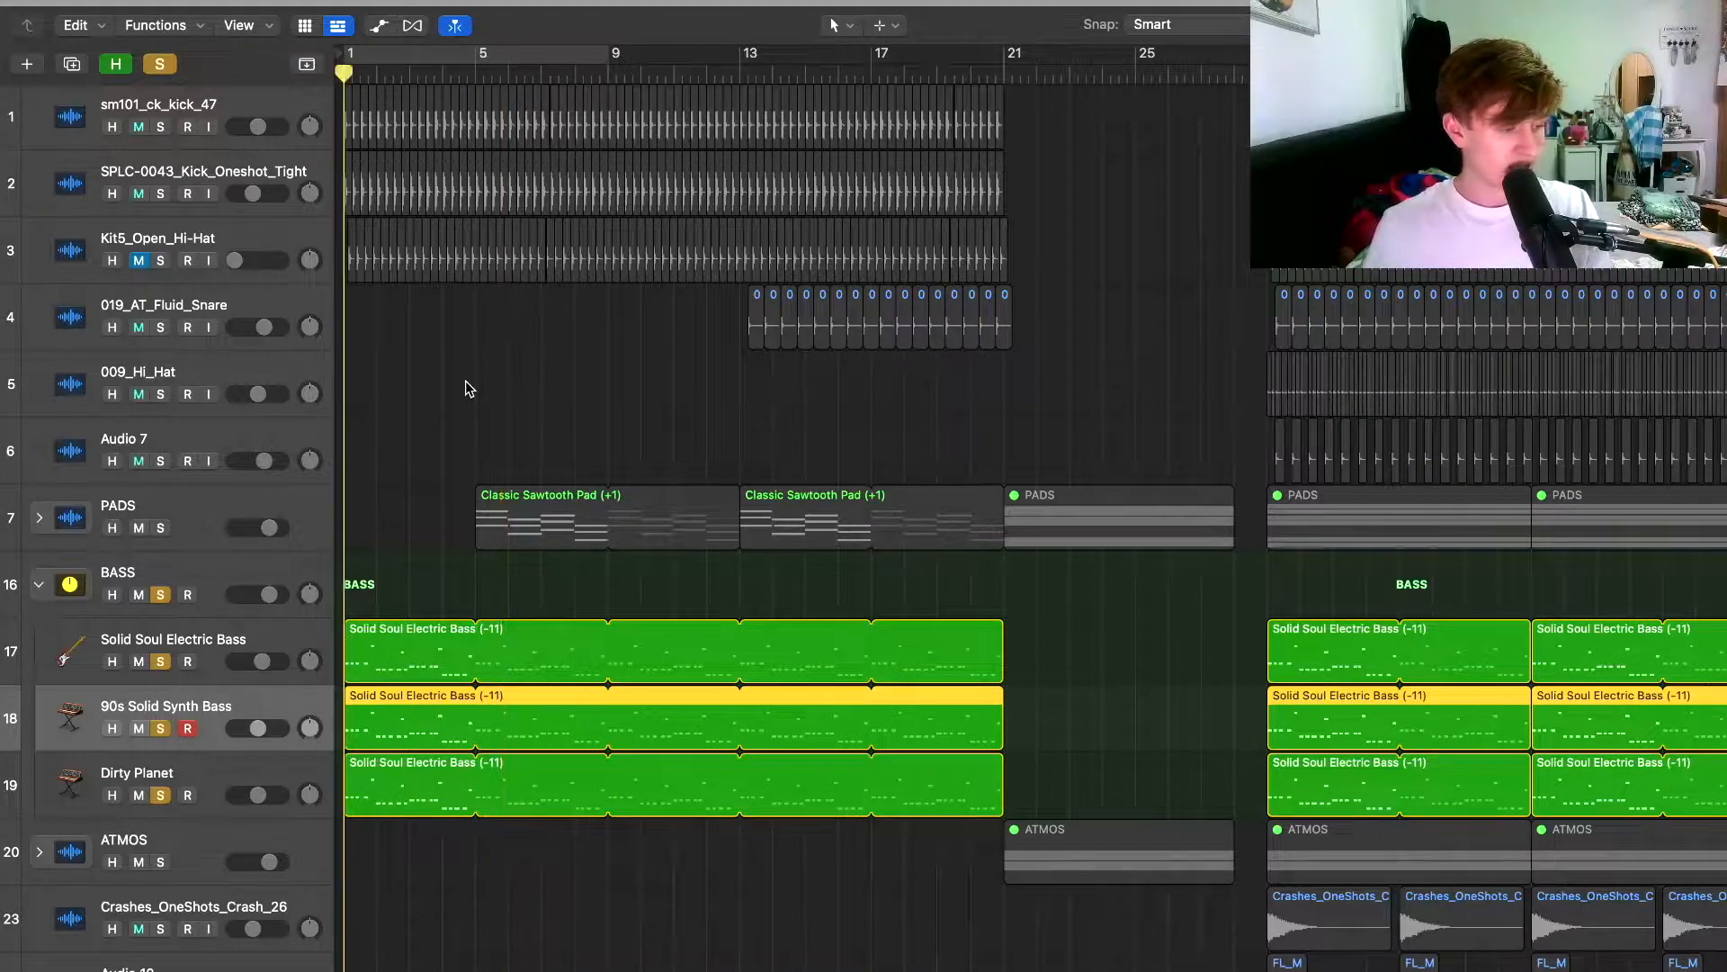
pyautogui.press('space')
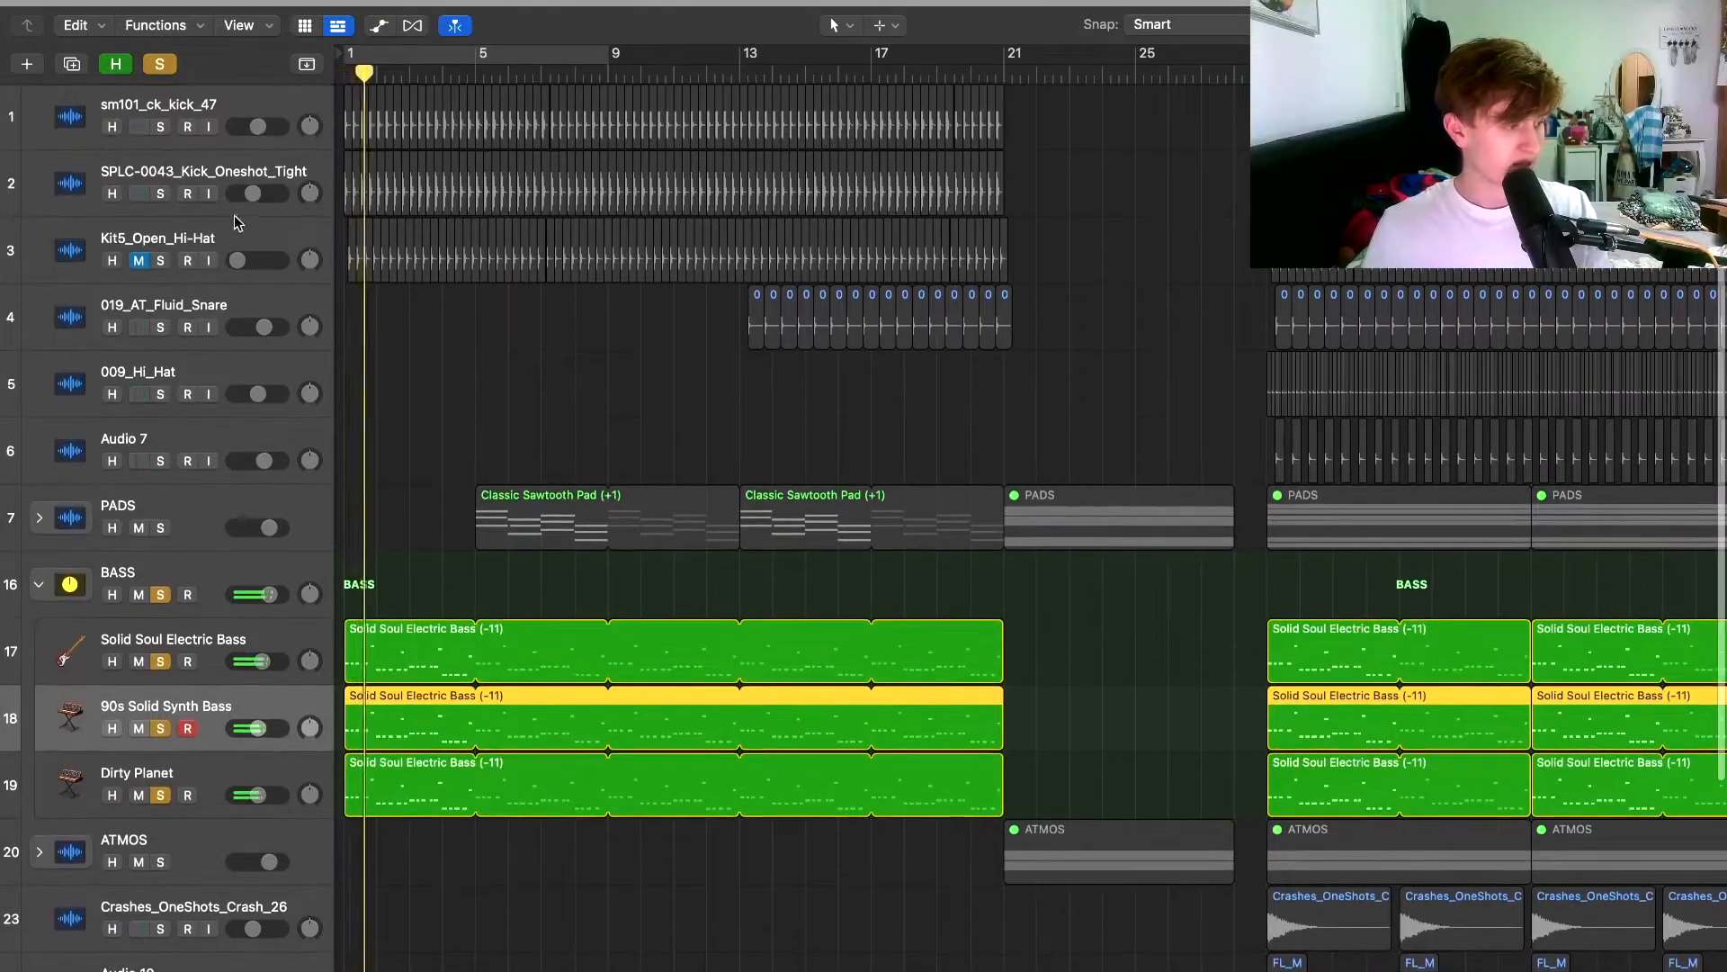
# Solo both kick tracks and the Kit5_Open_Hi-Hat track to hear them with the bass during playback.
pyautogui.moveTo(160, 127); pyautogui.dragTo(158, 191)
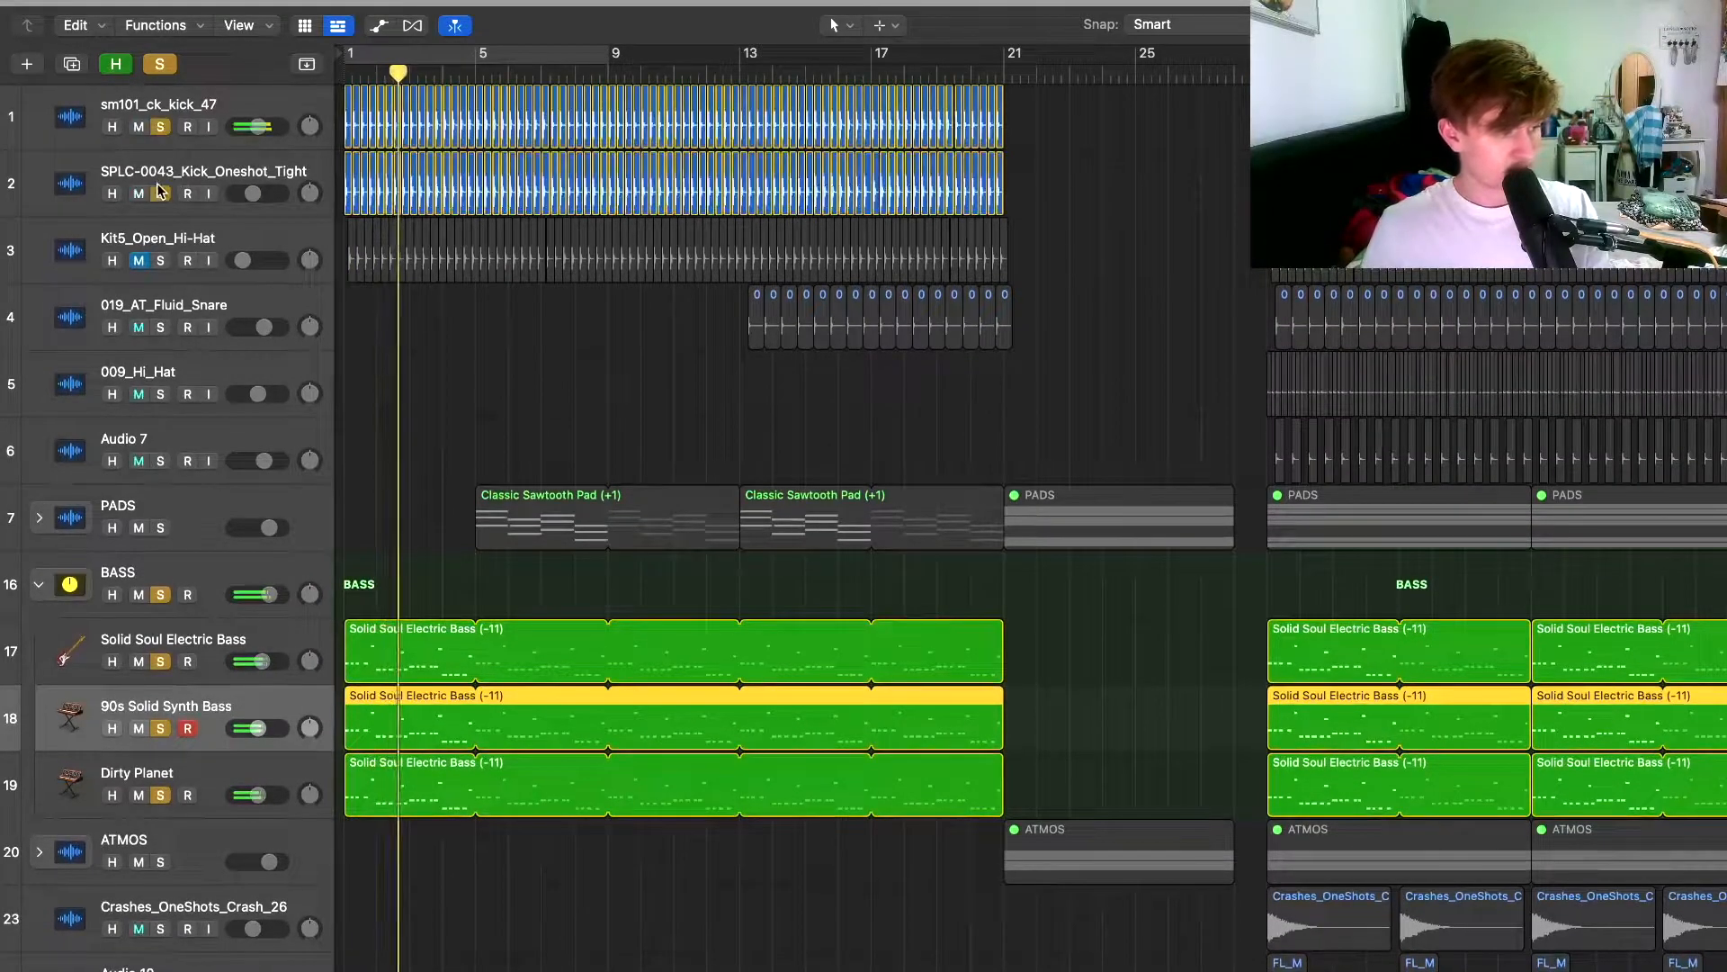
pyautogui.click(160, 260)
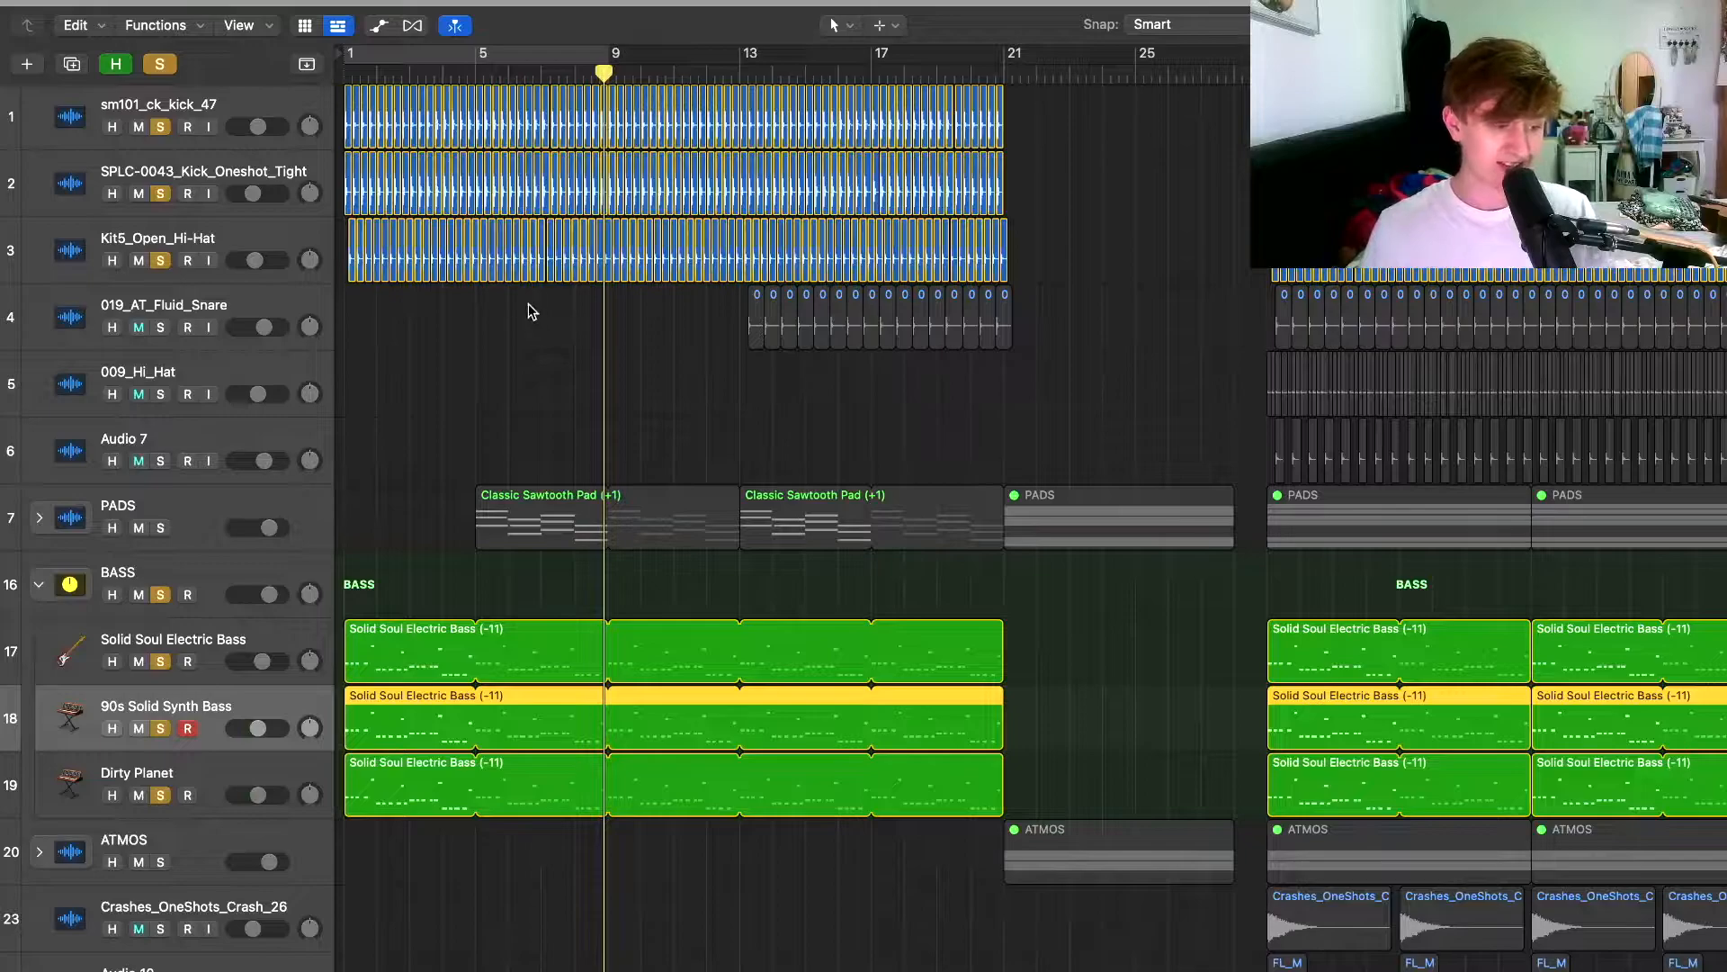
# Expand the PADS track stack to show its instrument layers and collapse the BASS stack.
pyautogui.scroll(-4, 493, 301)
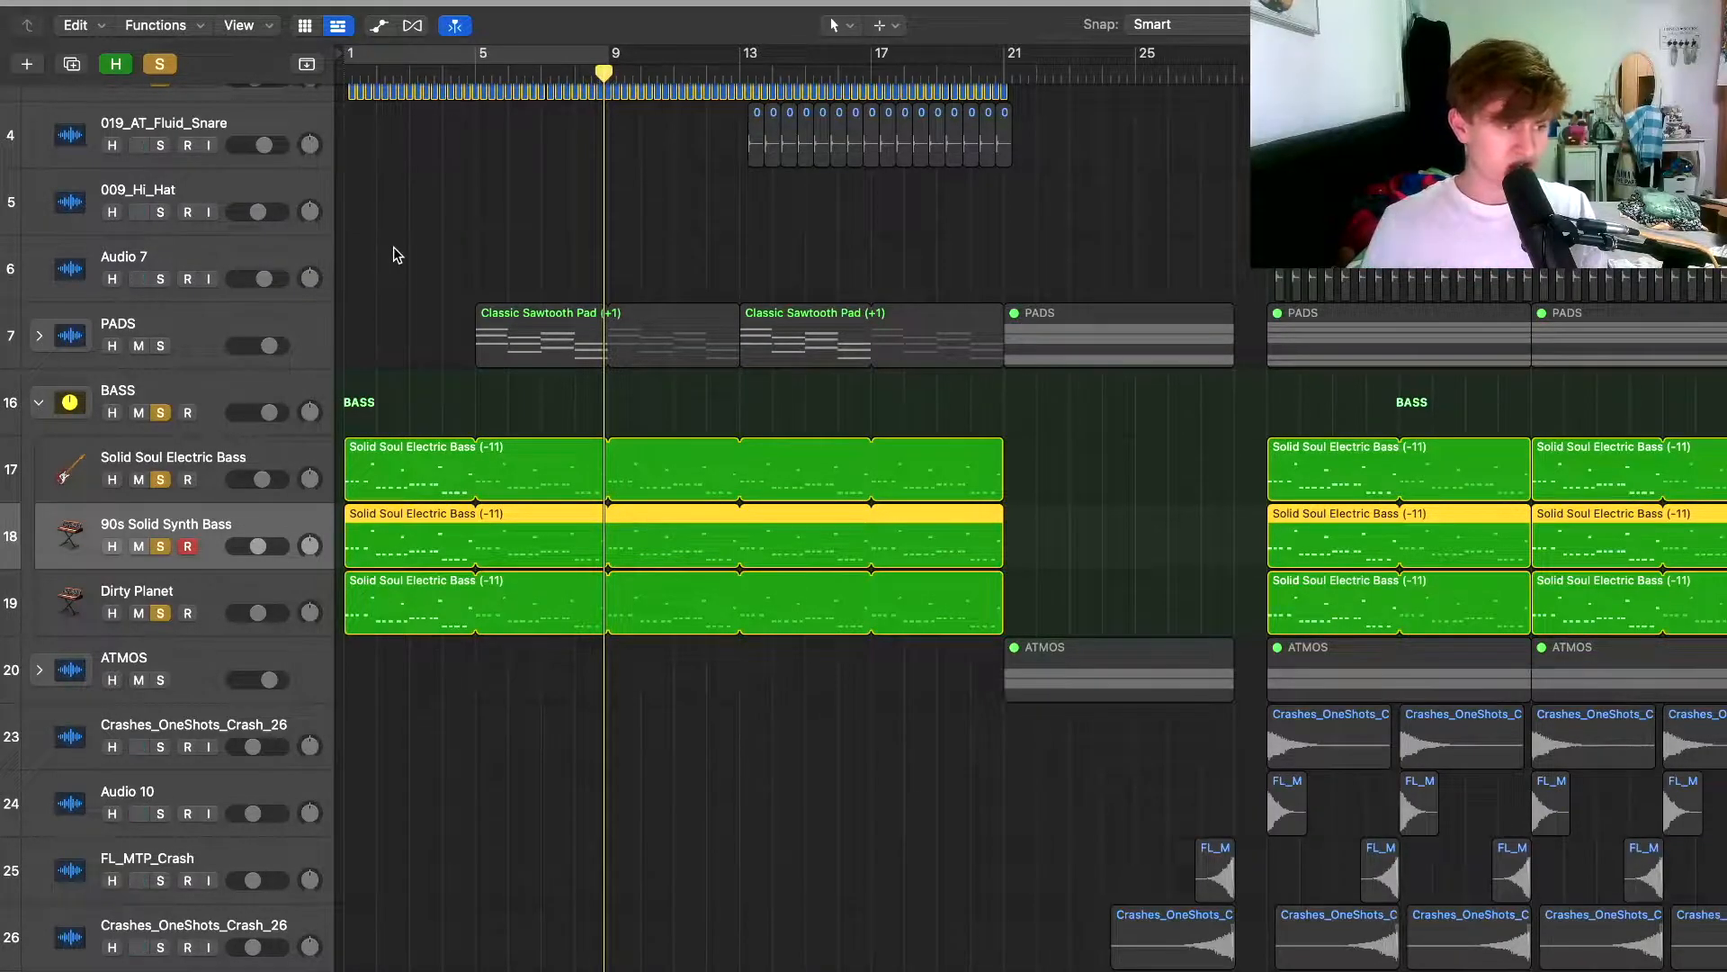
pyautogui.scroll(3, 392, 251)
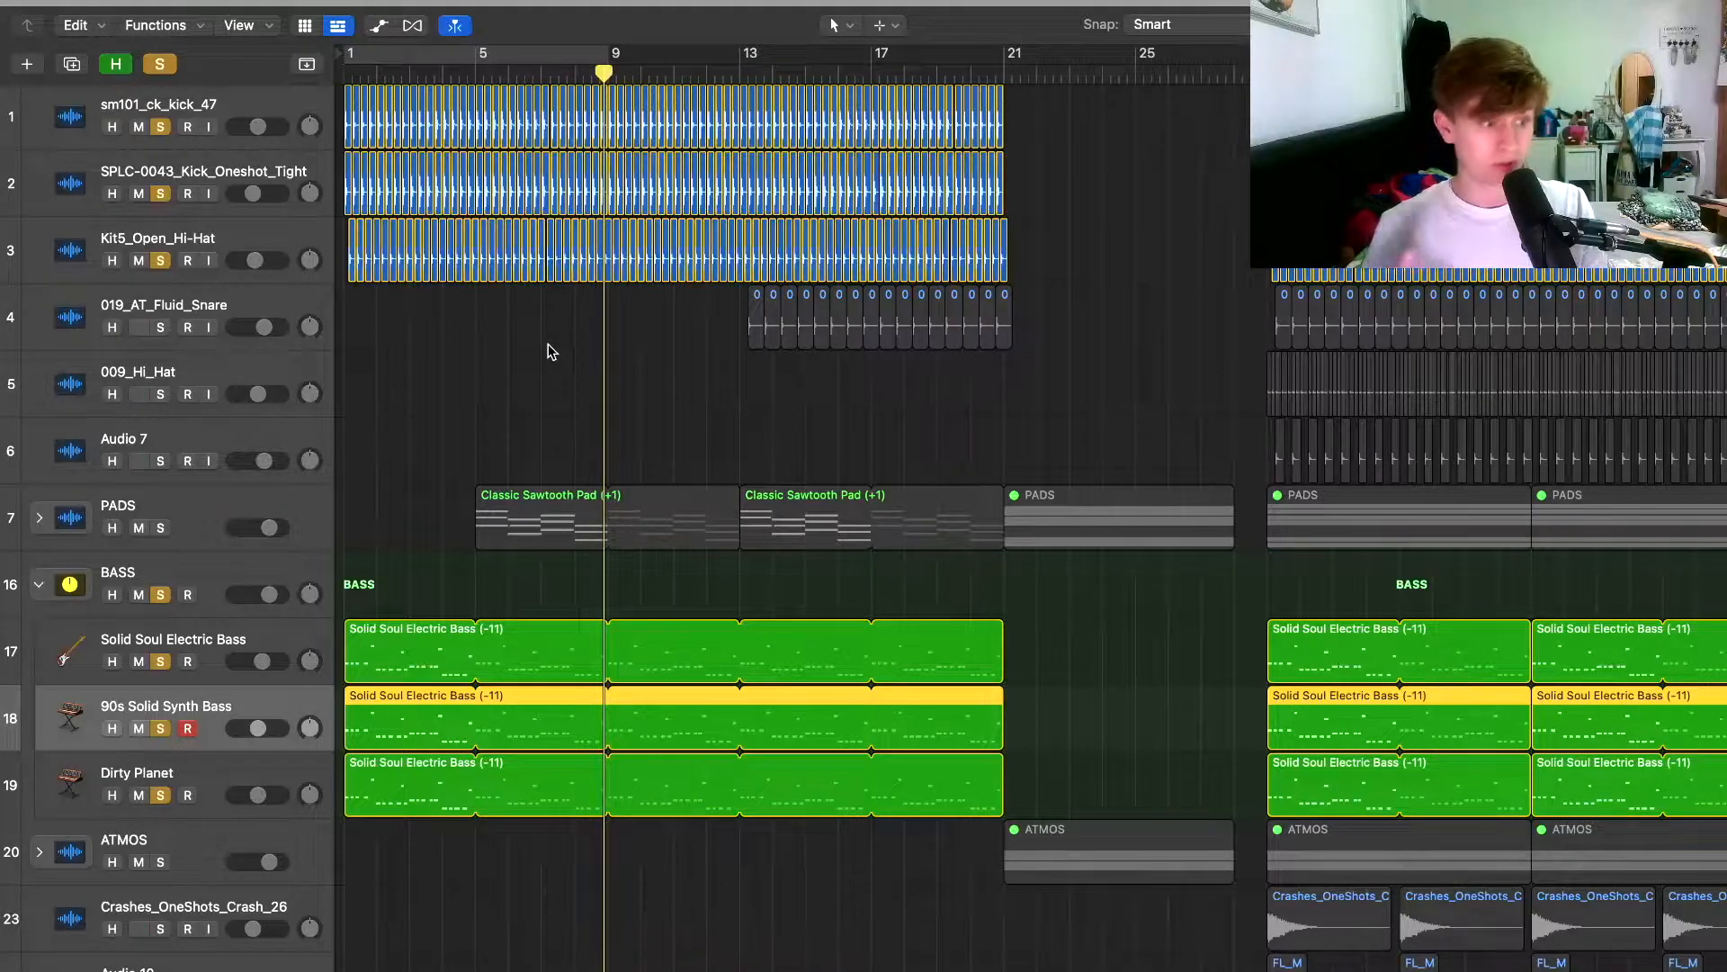
pyautogui.click(39, 519)
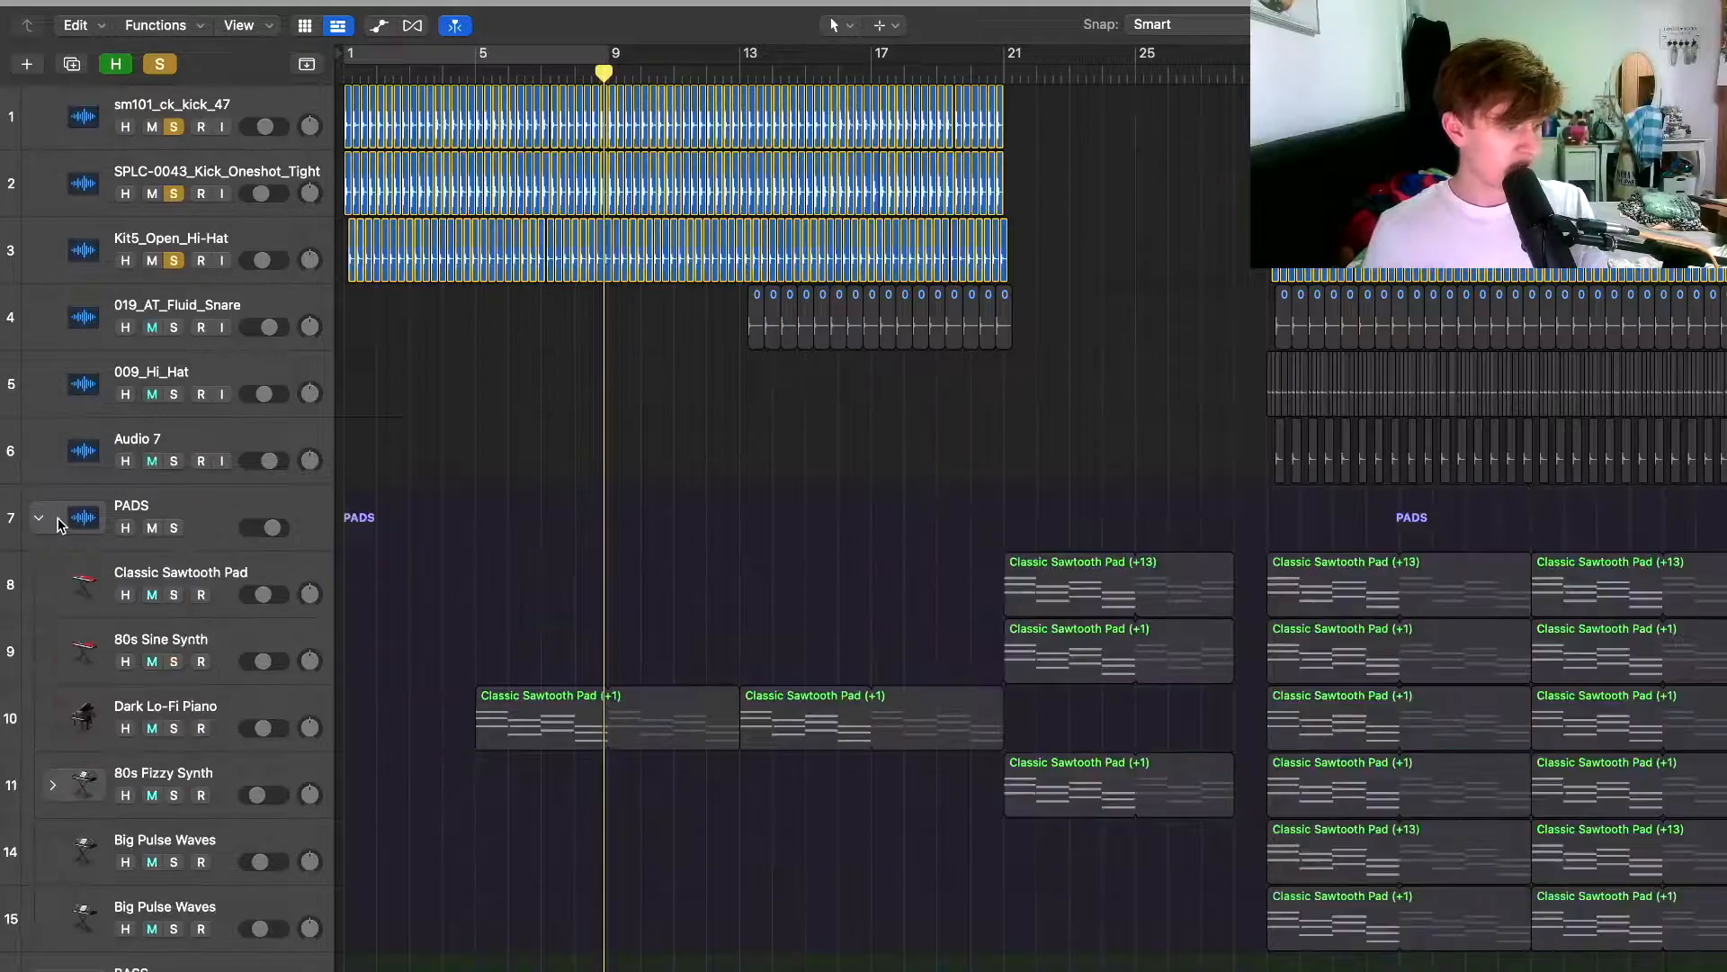
pyautogui.scroll(-8, 43, 307)
pyautogui.click(39, 274)
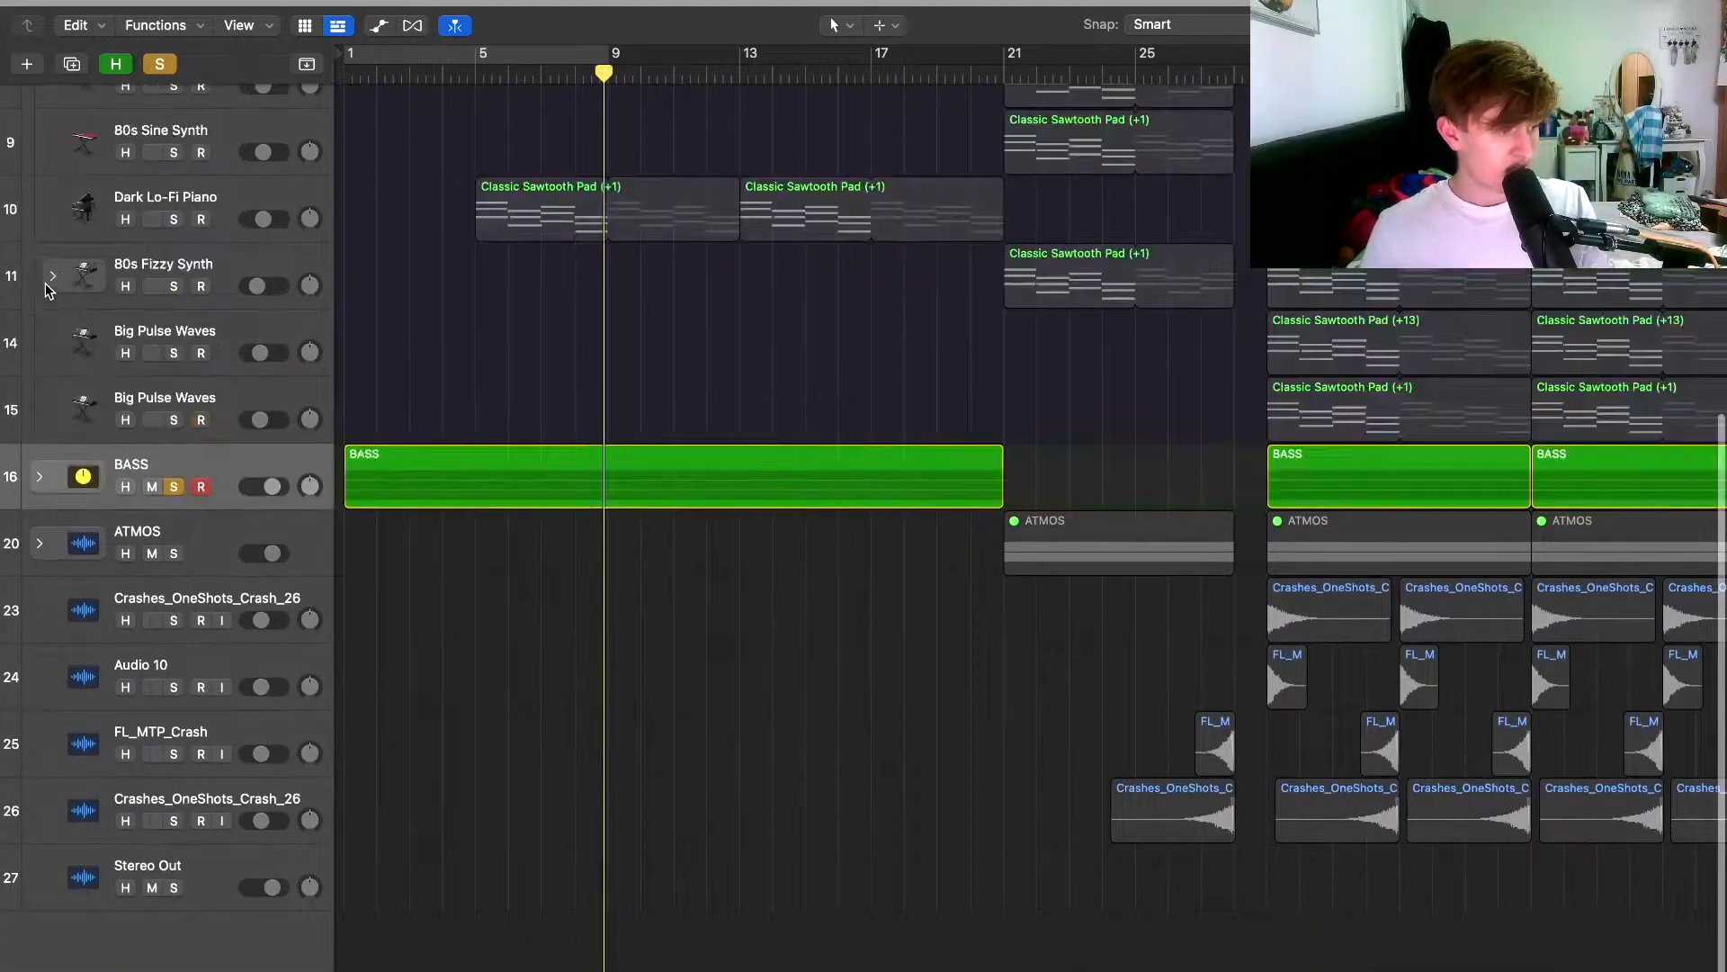
pyautogui.scroll(2, 180, 315)
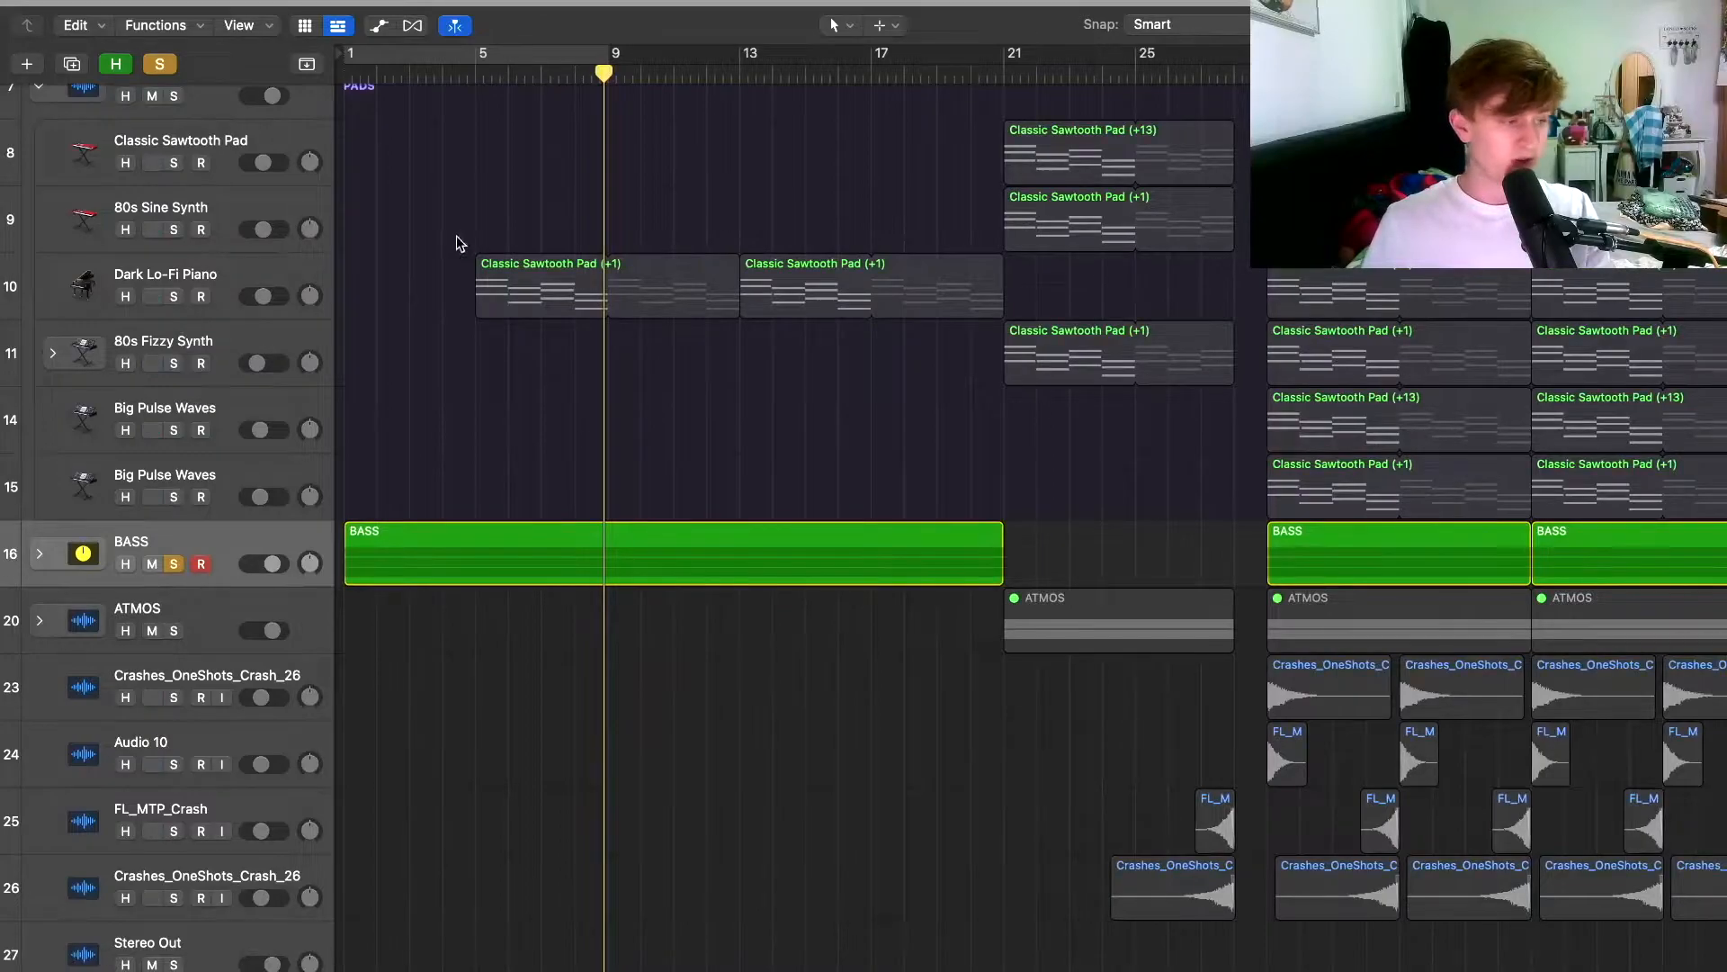
# Solo the PADS stack, and turn off solo on the BASS stack and mute it.
pyautogui.scroll(2, 174, 177)
pyautogui.click(173, 197)
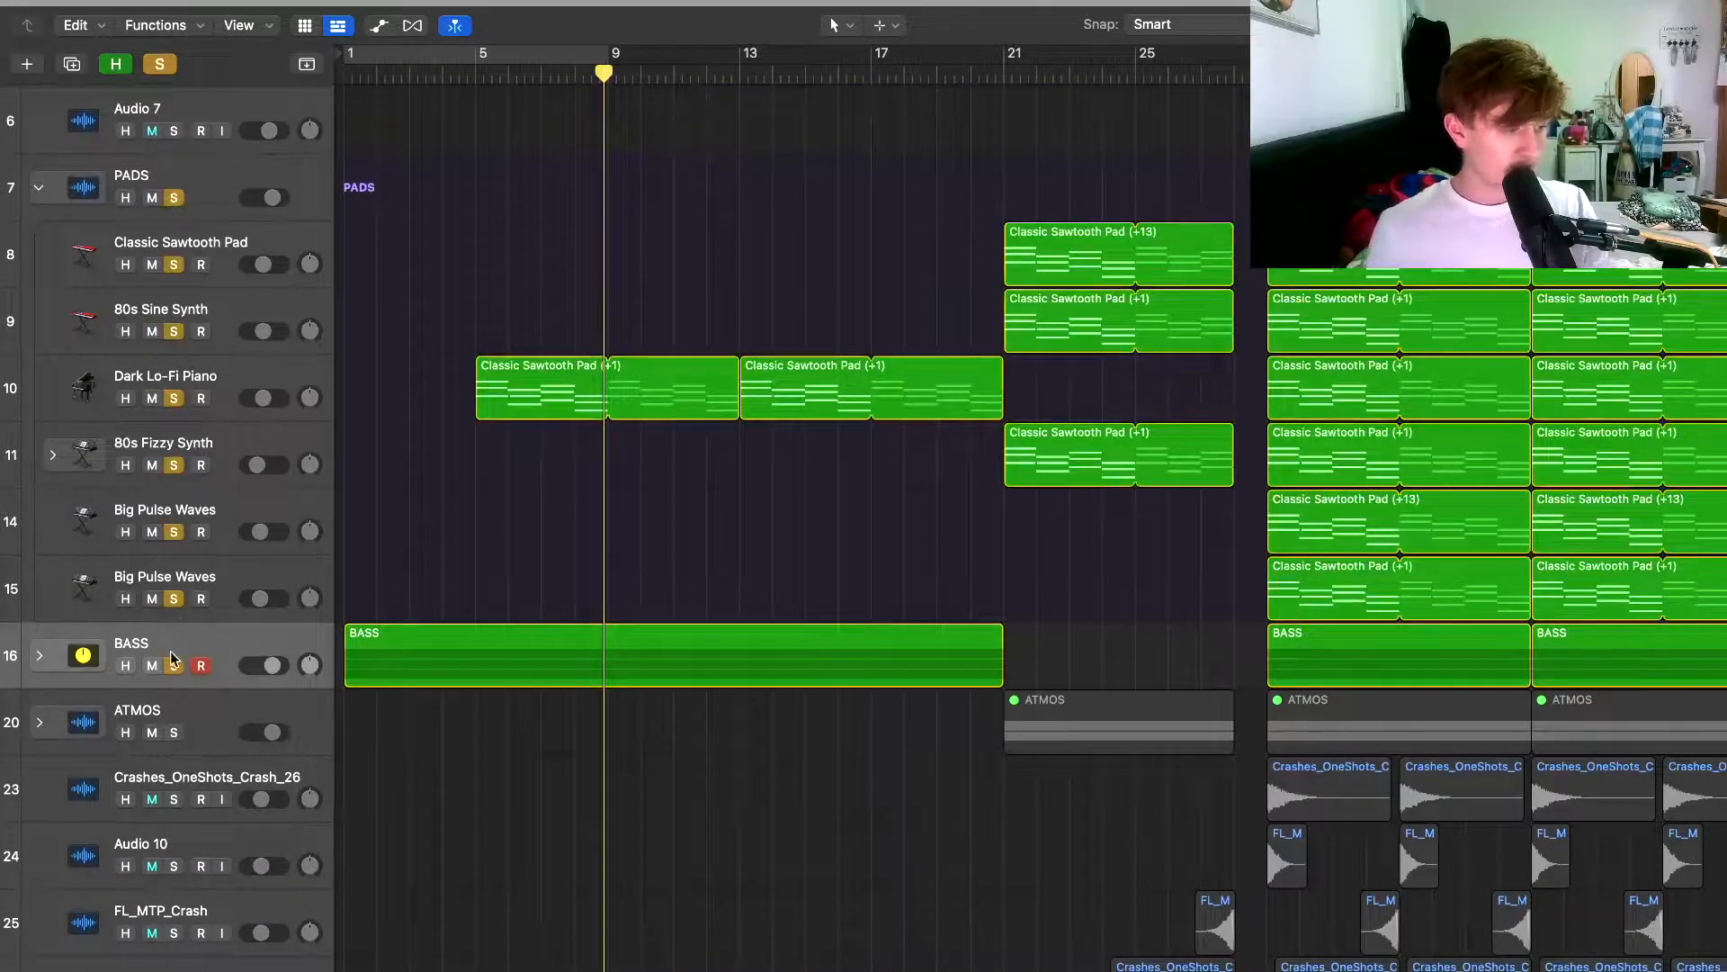
pyautogui.click(174, 664)
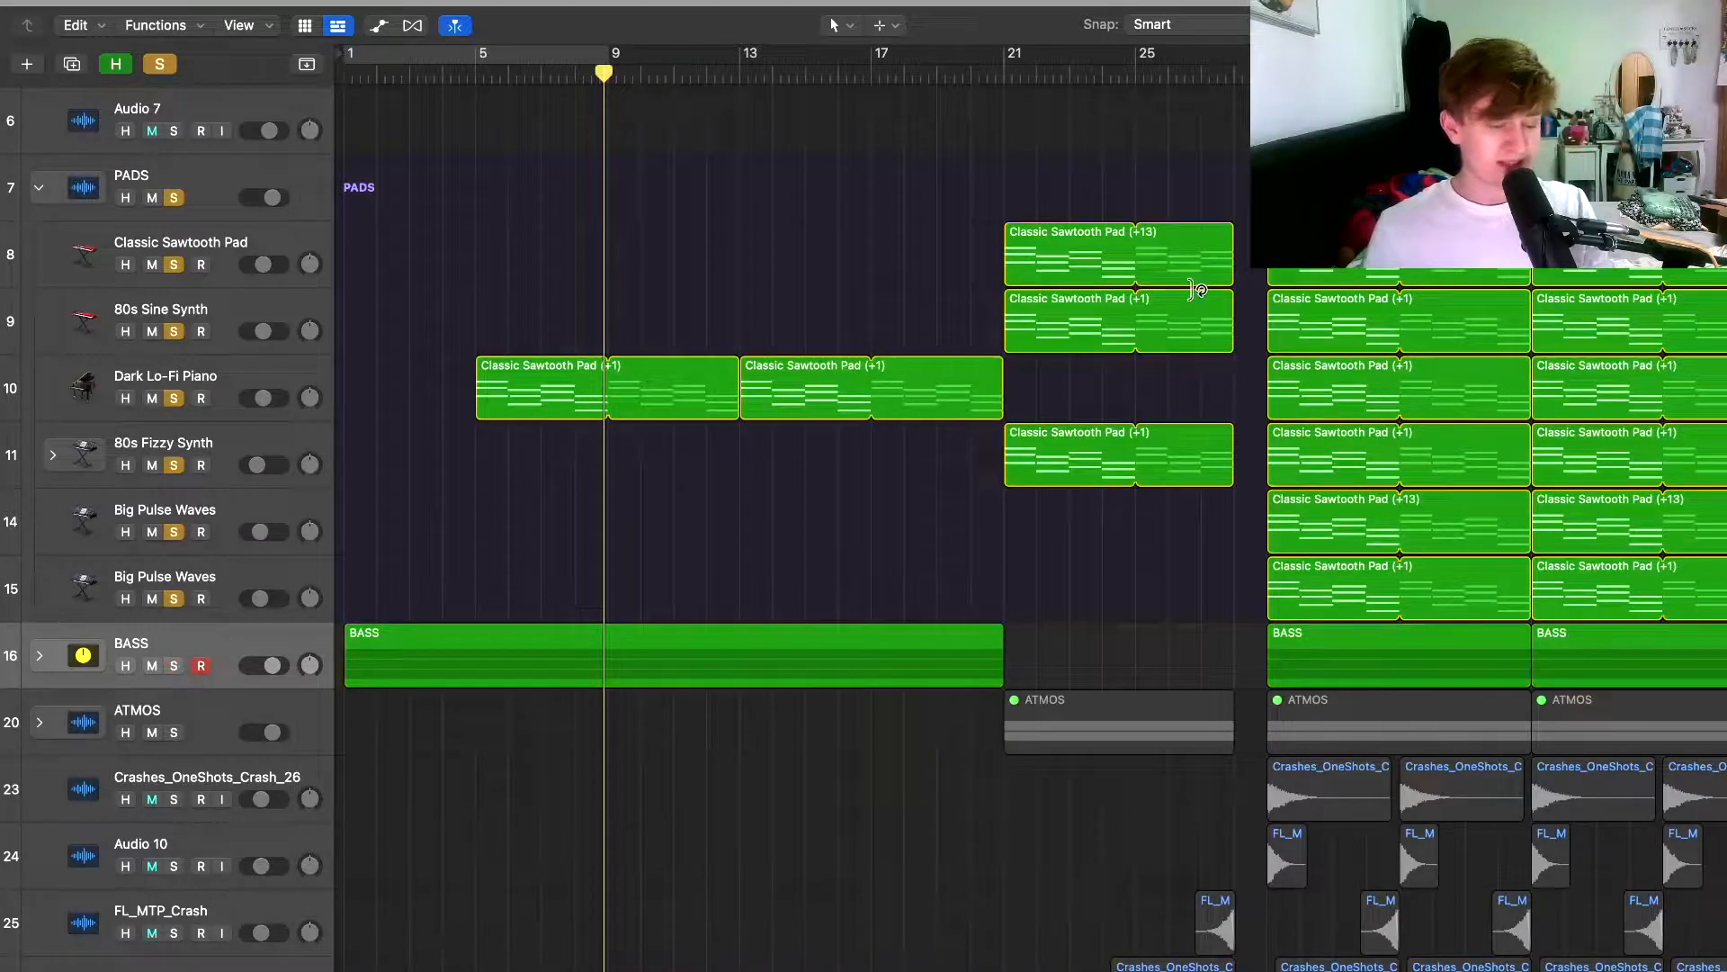
pyautogui.click(151, 665)
pyautogui.hscroll(2, 1068, 276)
pyautogui.hscroll(5, 1069, 276)
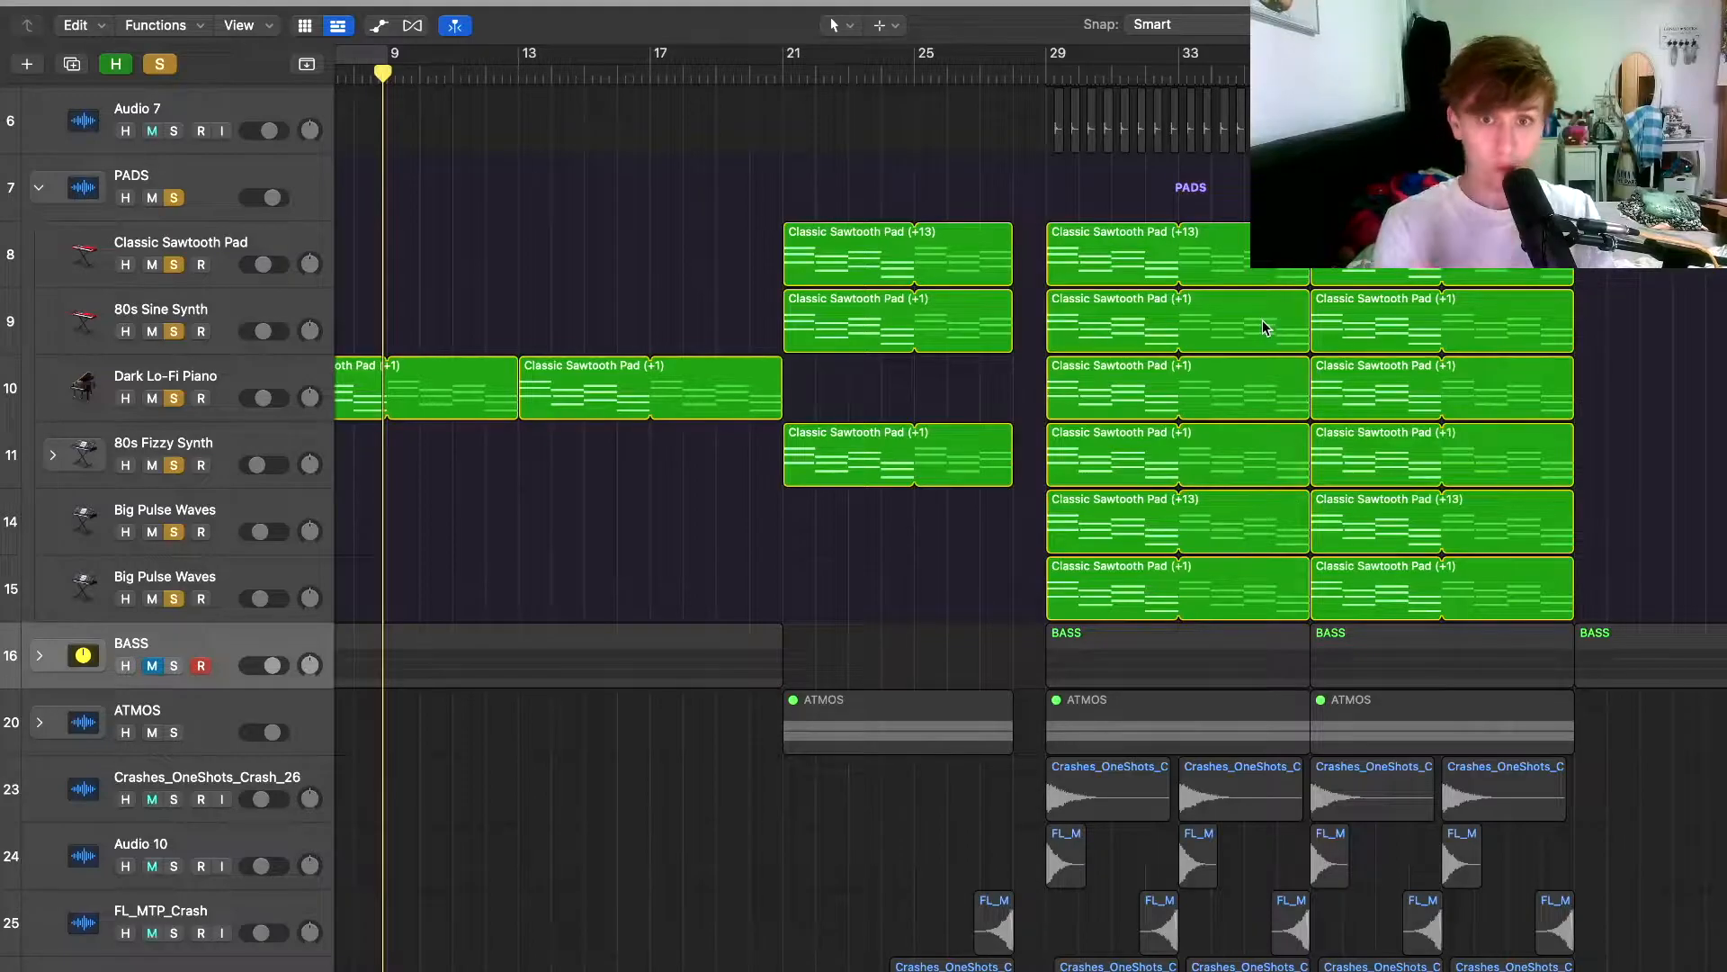
# Turn off solo on the PADS stack and its layers, leaving only the Dark Lo-Fi Piano track soloed.
pyautogui.hscroll(-7, 486, 409)
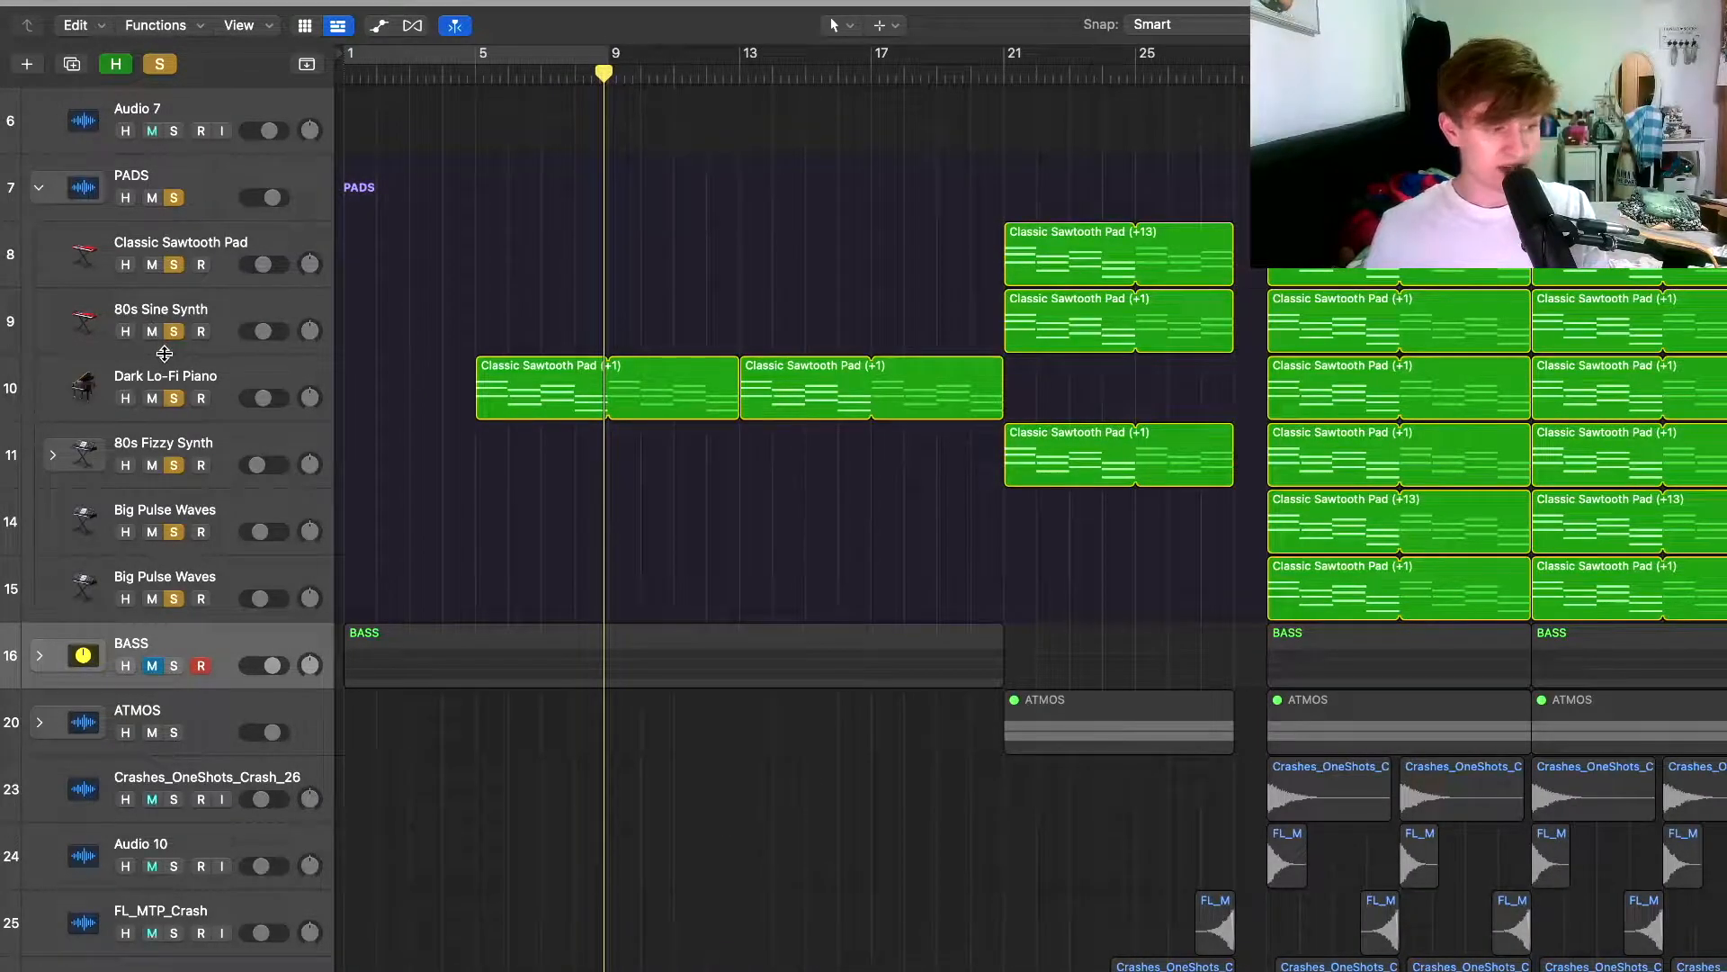
pyautogui.moveTo(174, 332); pyautogui.dragTo(173, 199)
pyautogui.moveTo(174, 465); pyautogui.dragTo(188, 606)
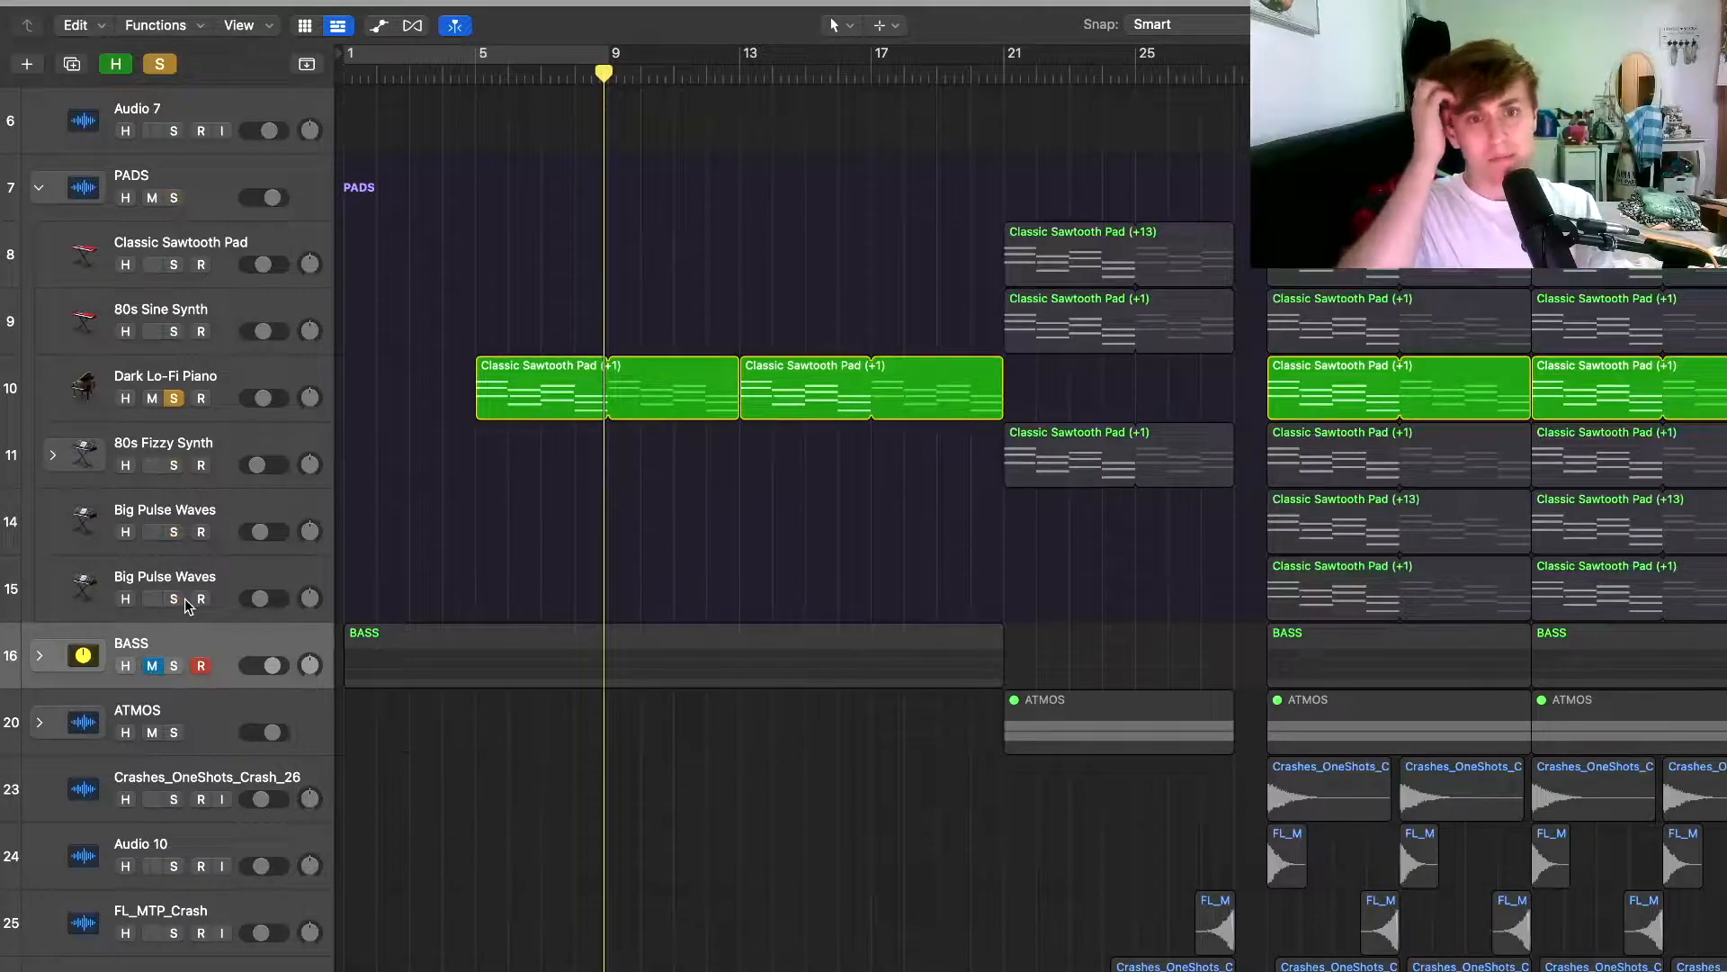
# Play the Dark Lo-Fi Piano from bar 5 and turn off solo on both kick tracks and Kit5_Open_Hi-Hat.
pyautogui.click(473, 74)
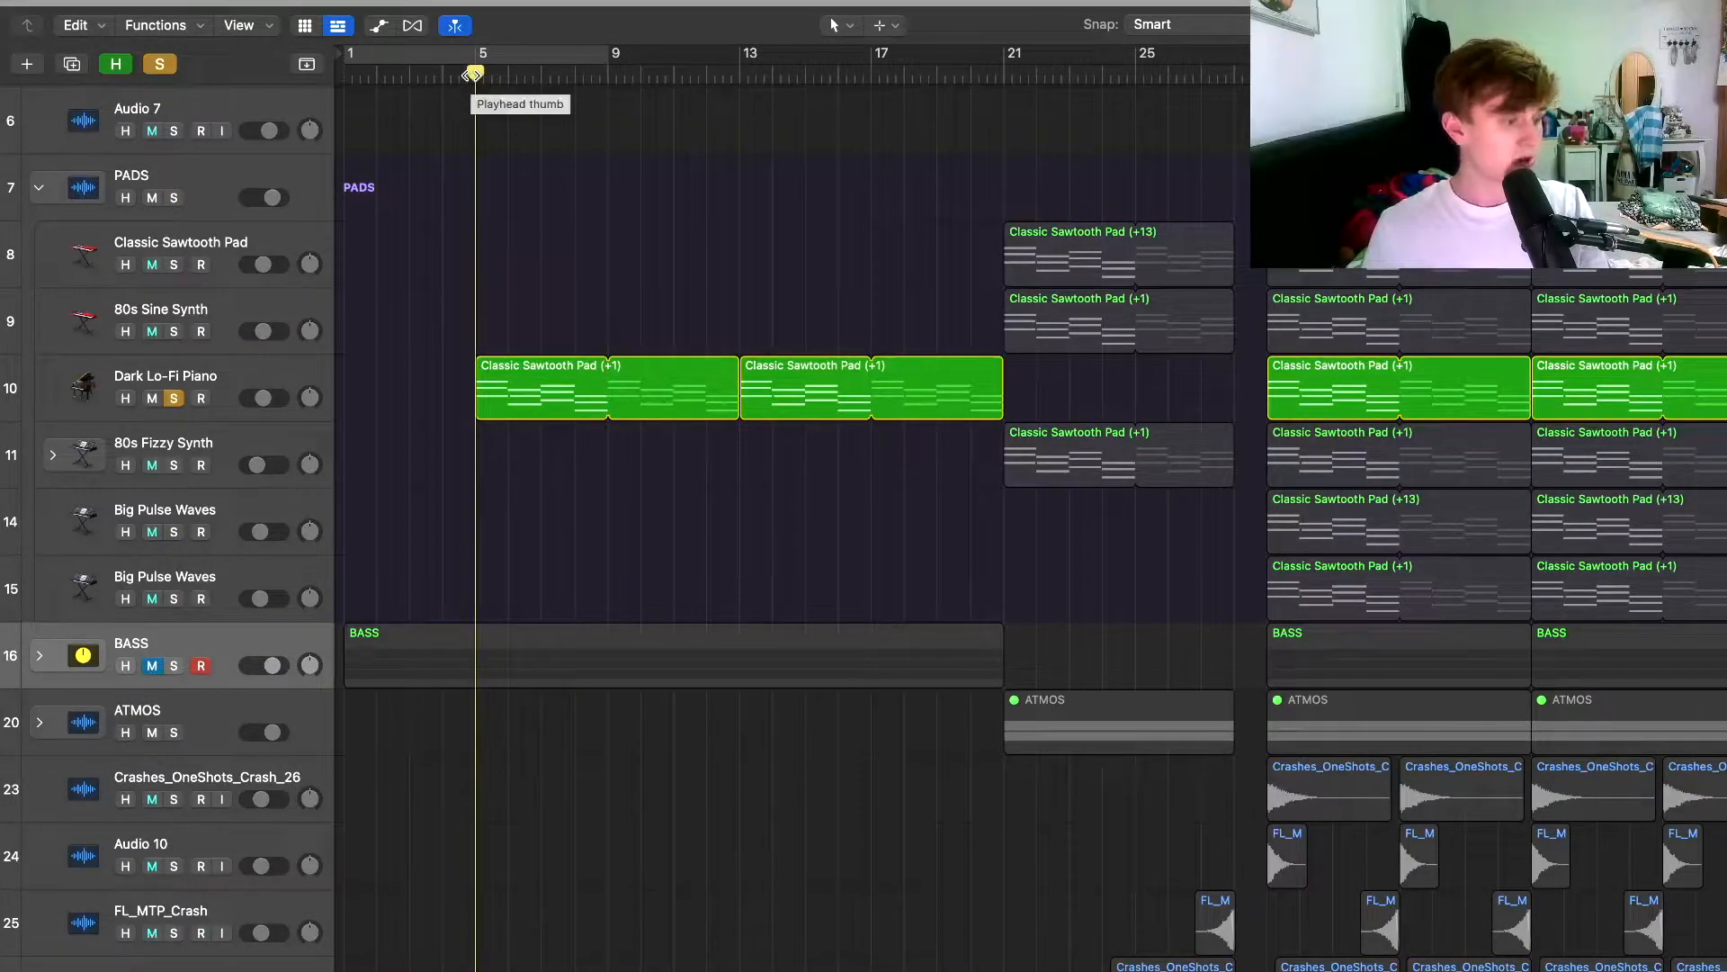
pyautogui.press('space')
pyautogui.scroll(5, 63, 270)
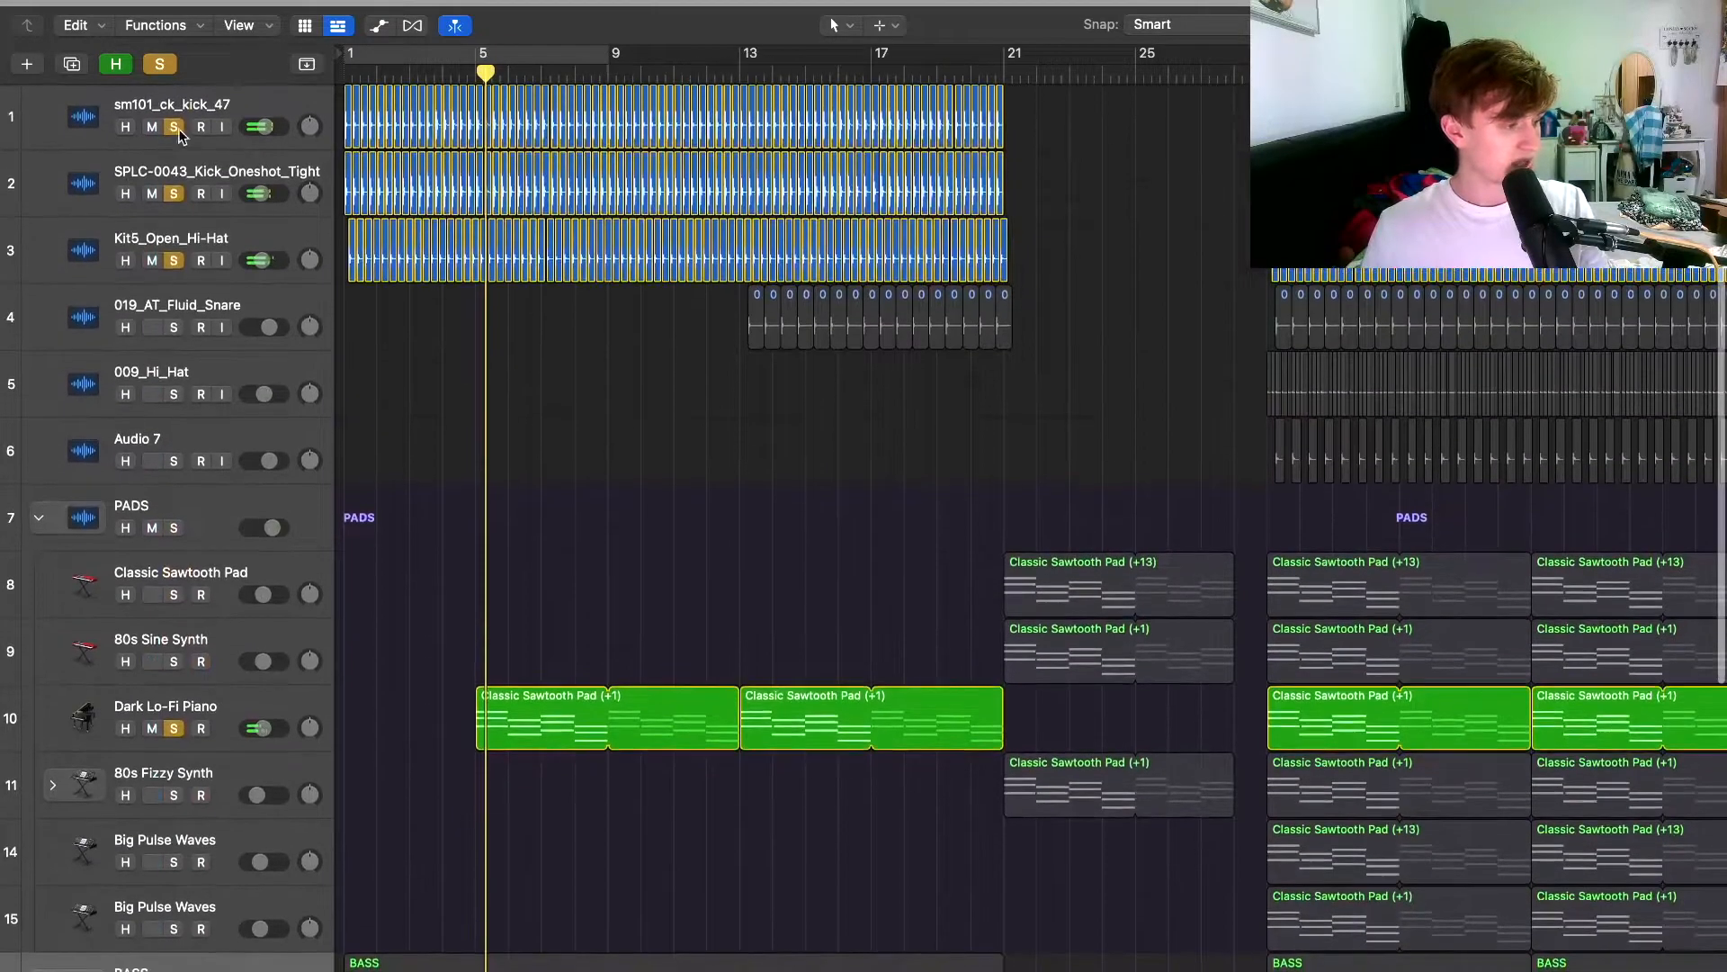
pyautogui.moveTo(174, 127); pyautogui.dragTo(176, 260)
pyautogui.scroll(-5, 516, 483)
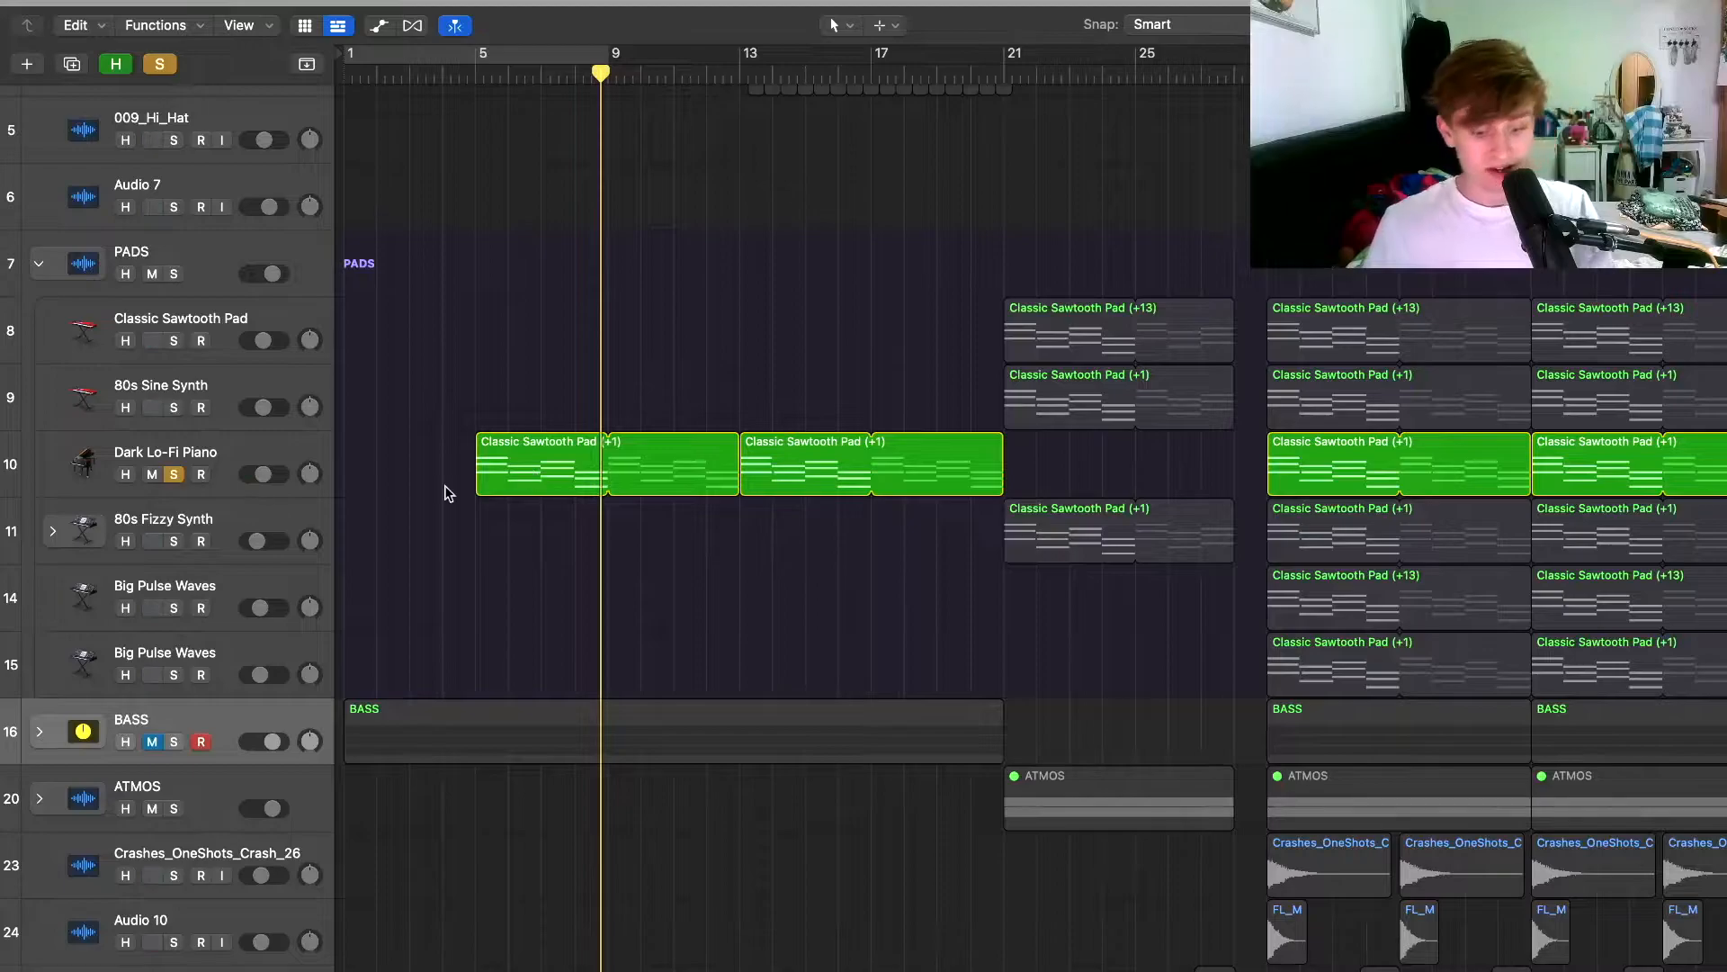
# Show the mixer with the Dark Lo-Fi Piano channel selected and open that channel's Compressor.
pyautogui.click(230, 468)
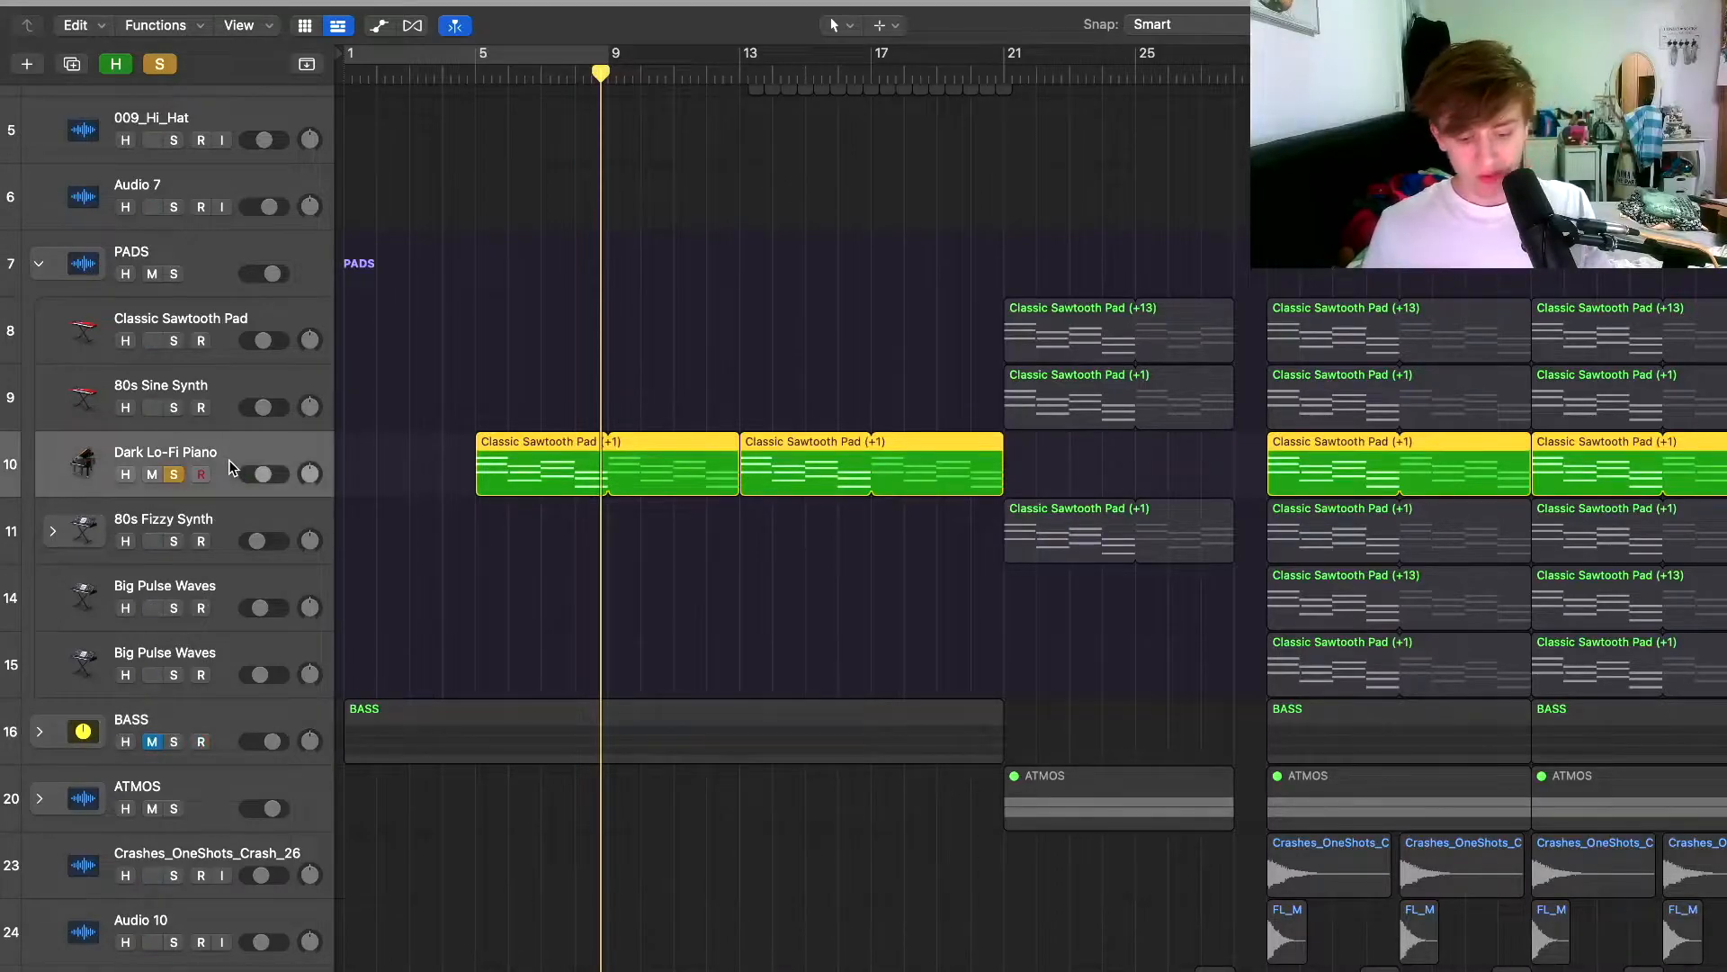
pyautogui.press('x')
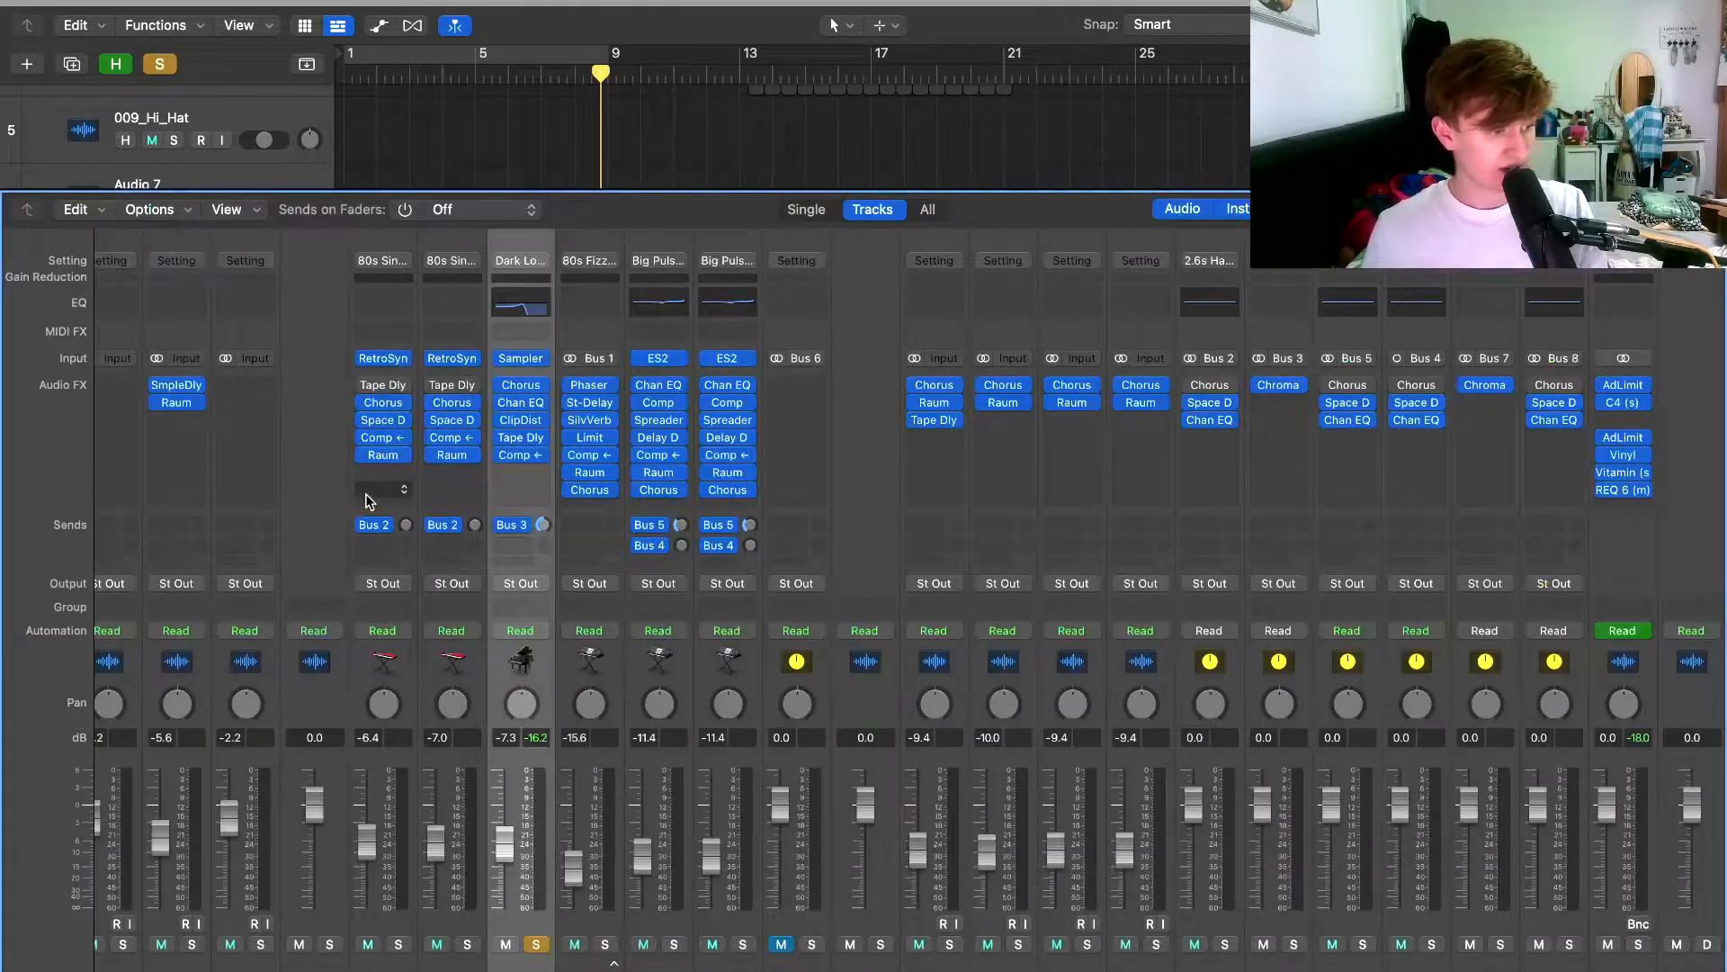
pyautogui.click(522, 455)
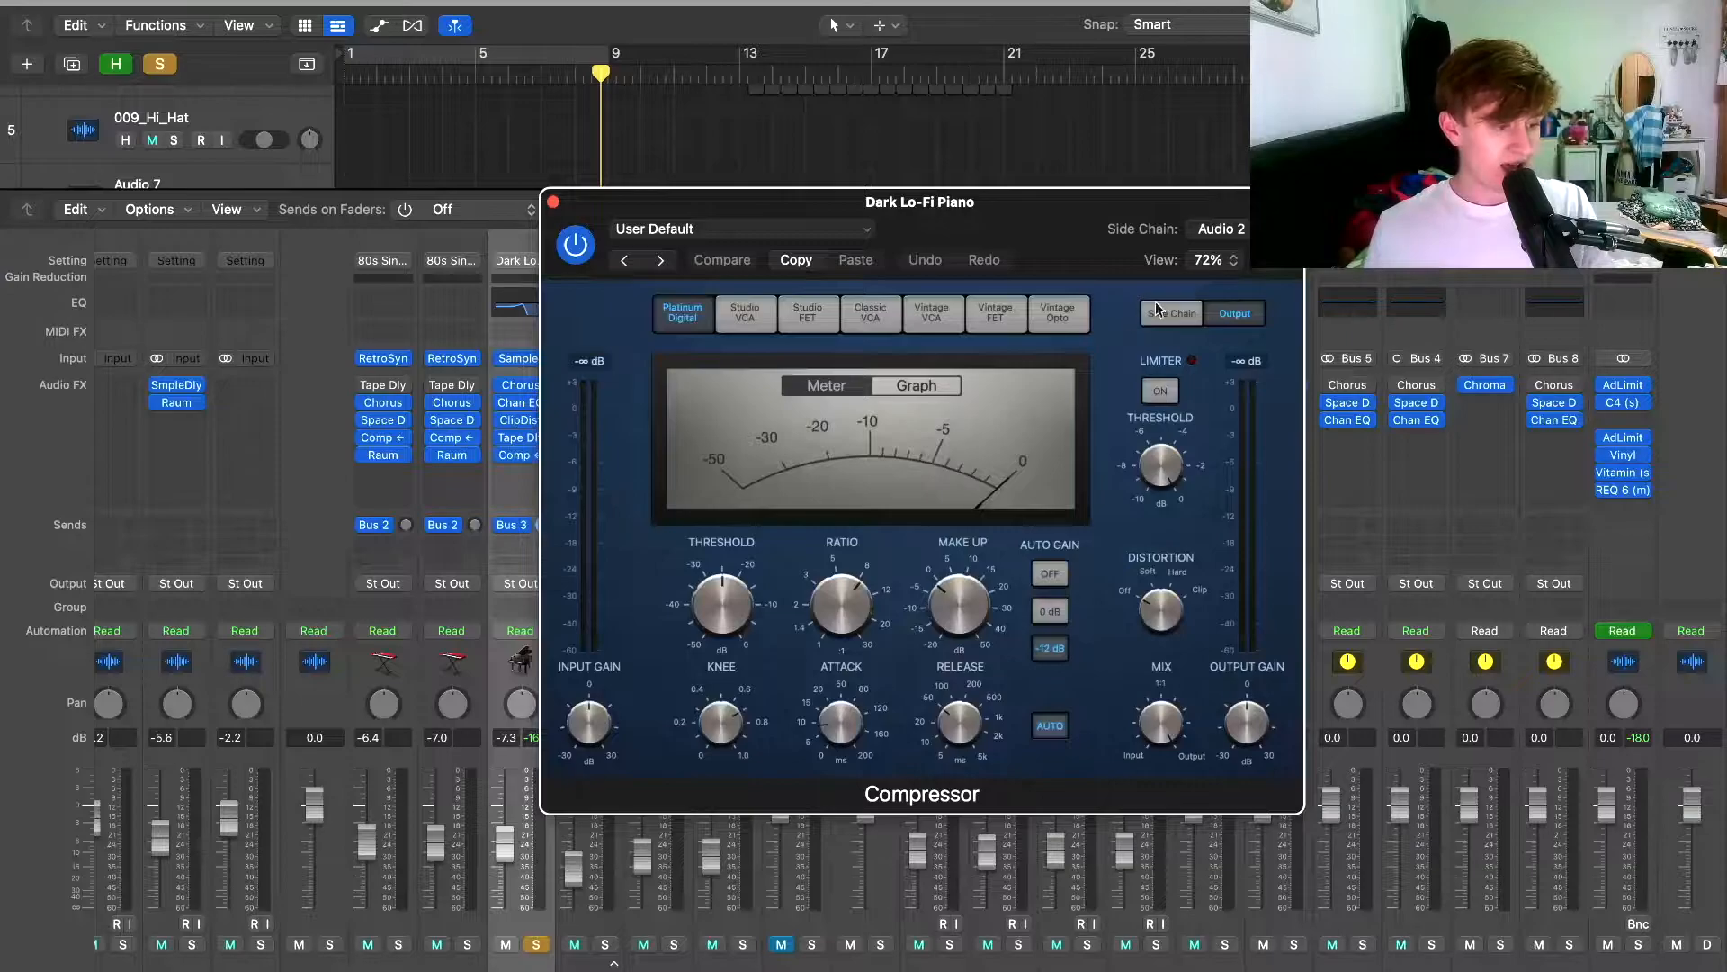
# Solo both kick tracks, hide the mixer, and play them with the Dark Lo-Fi Piano while its Compressor window stays in view.
pyautogui.scroll(5, 873, 142)
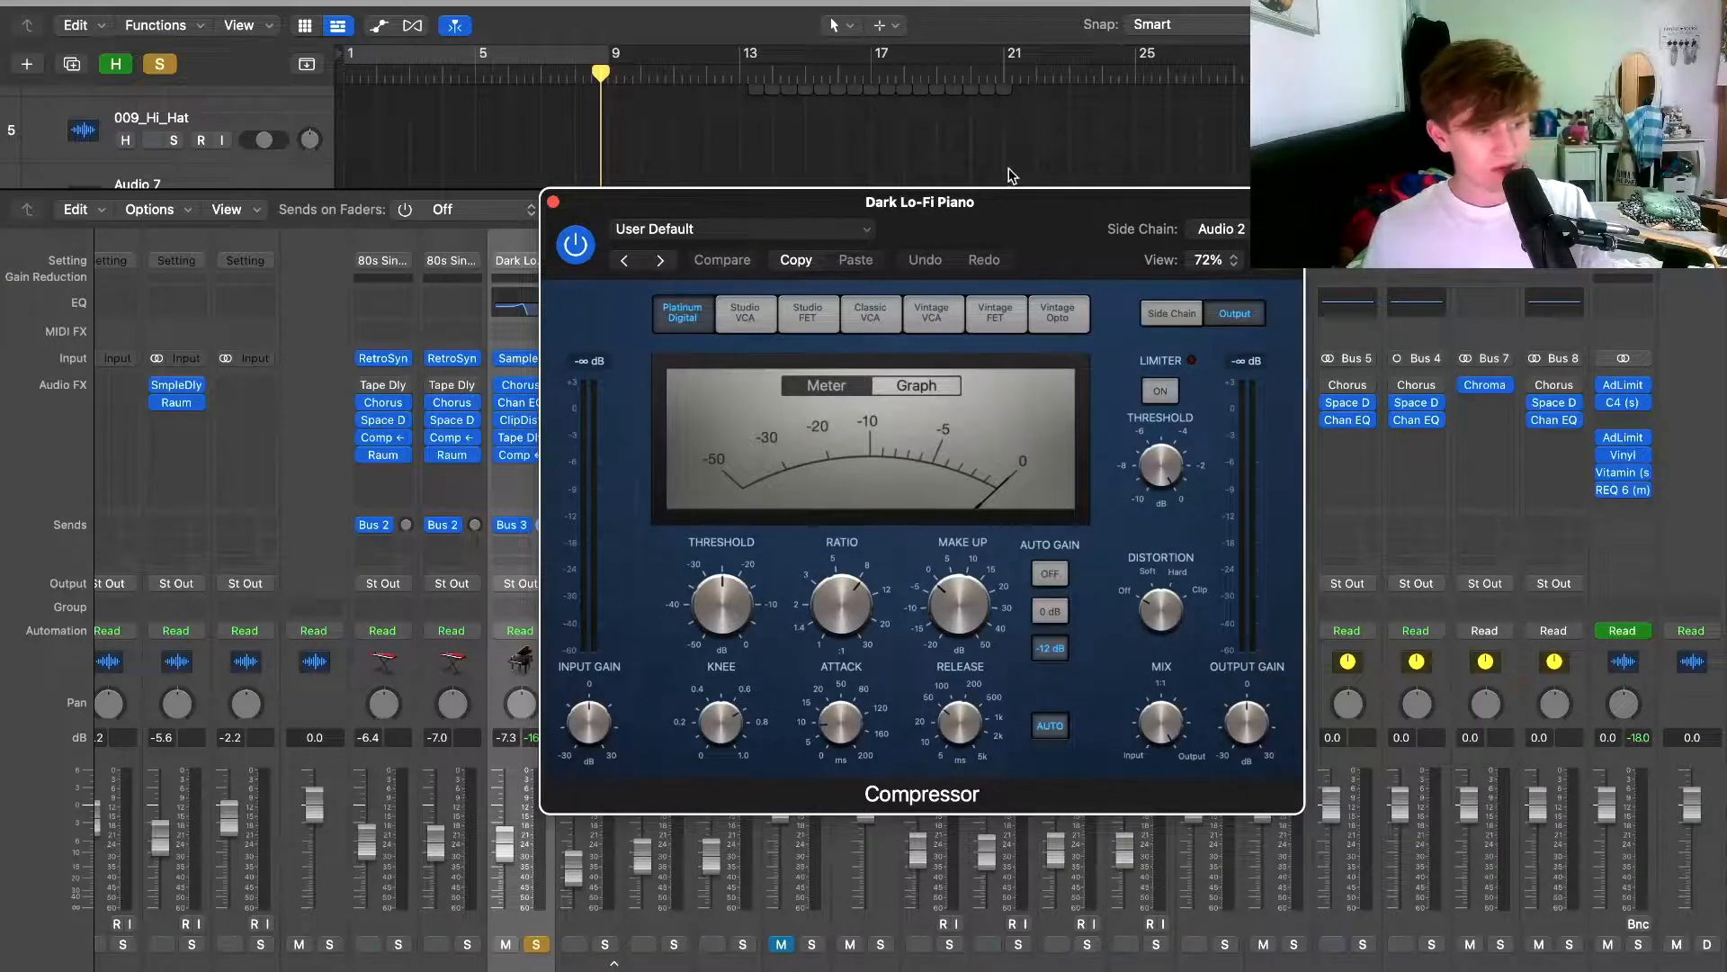
pyautogui.scroll(-1, 356, 132)
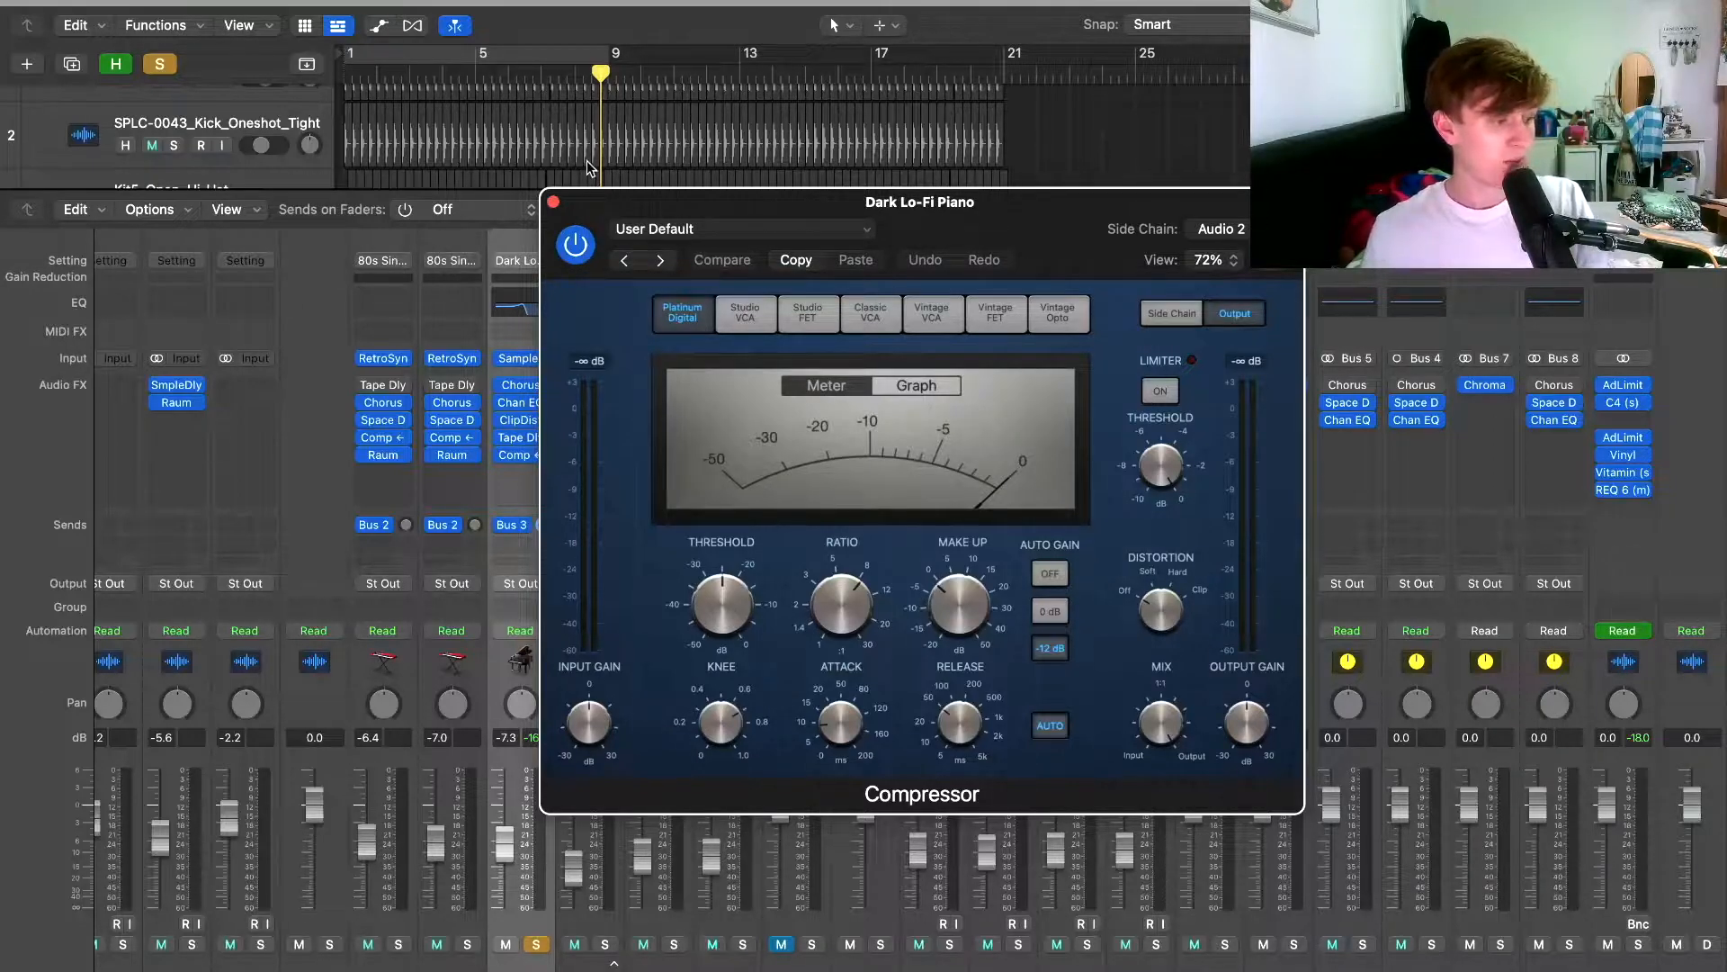
pyautogui.scroll(-10, 575, 128)
pyautogui.scroll(10, 590, 133)
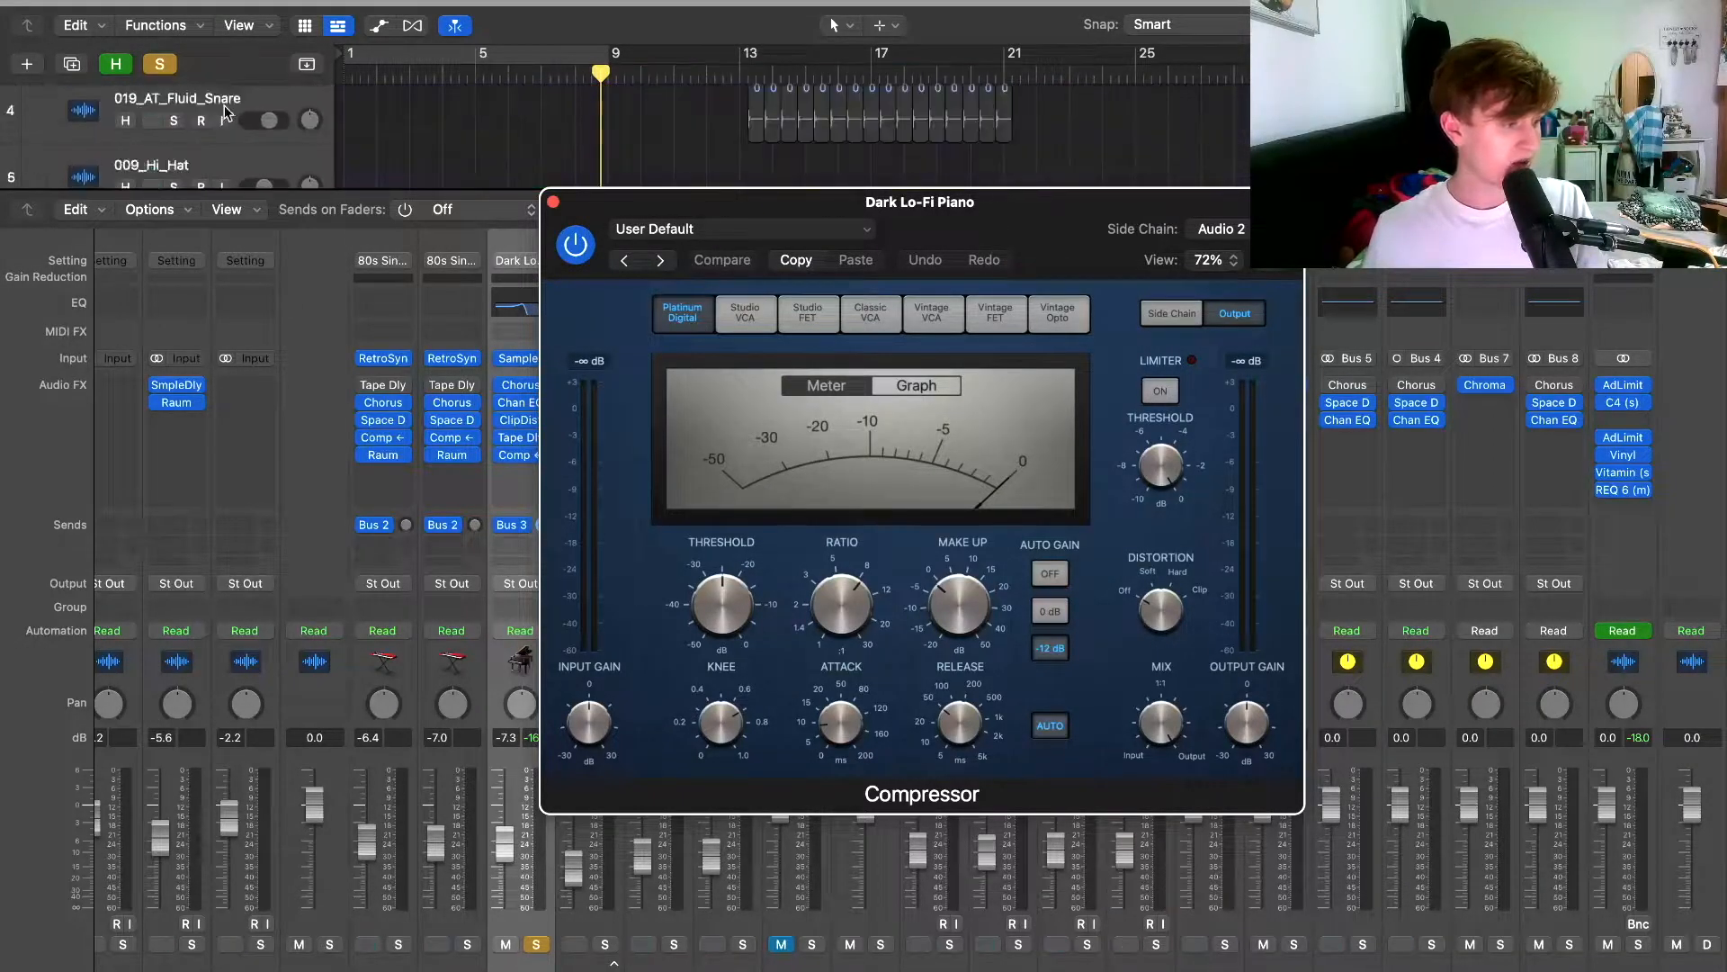
pyautogui.click(174, 127)
pyautogui.scroll(-1, 174, 127)
pyautogui.click(174, 130)
pyautogui.press('x')
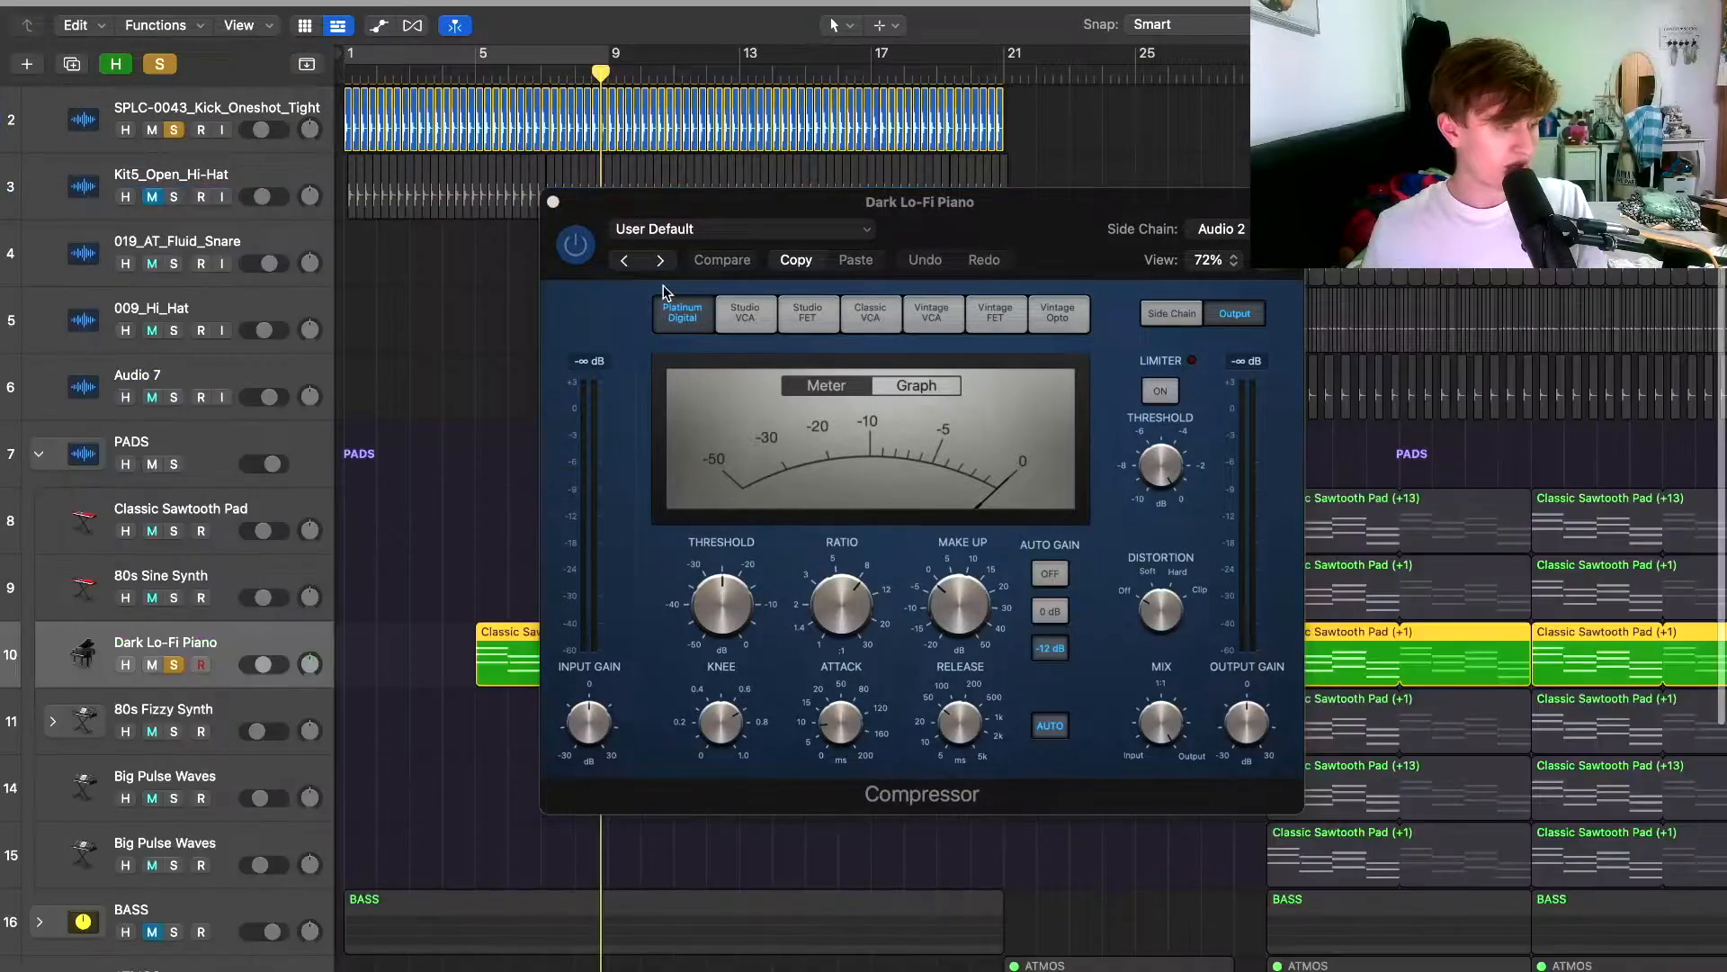
pyautogui.moveTo(648, 214); pyautogui.dragTo(918, 171)
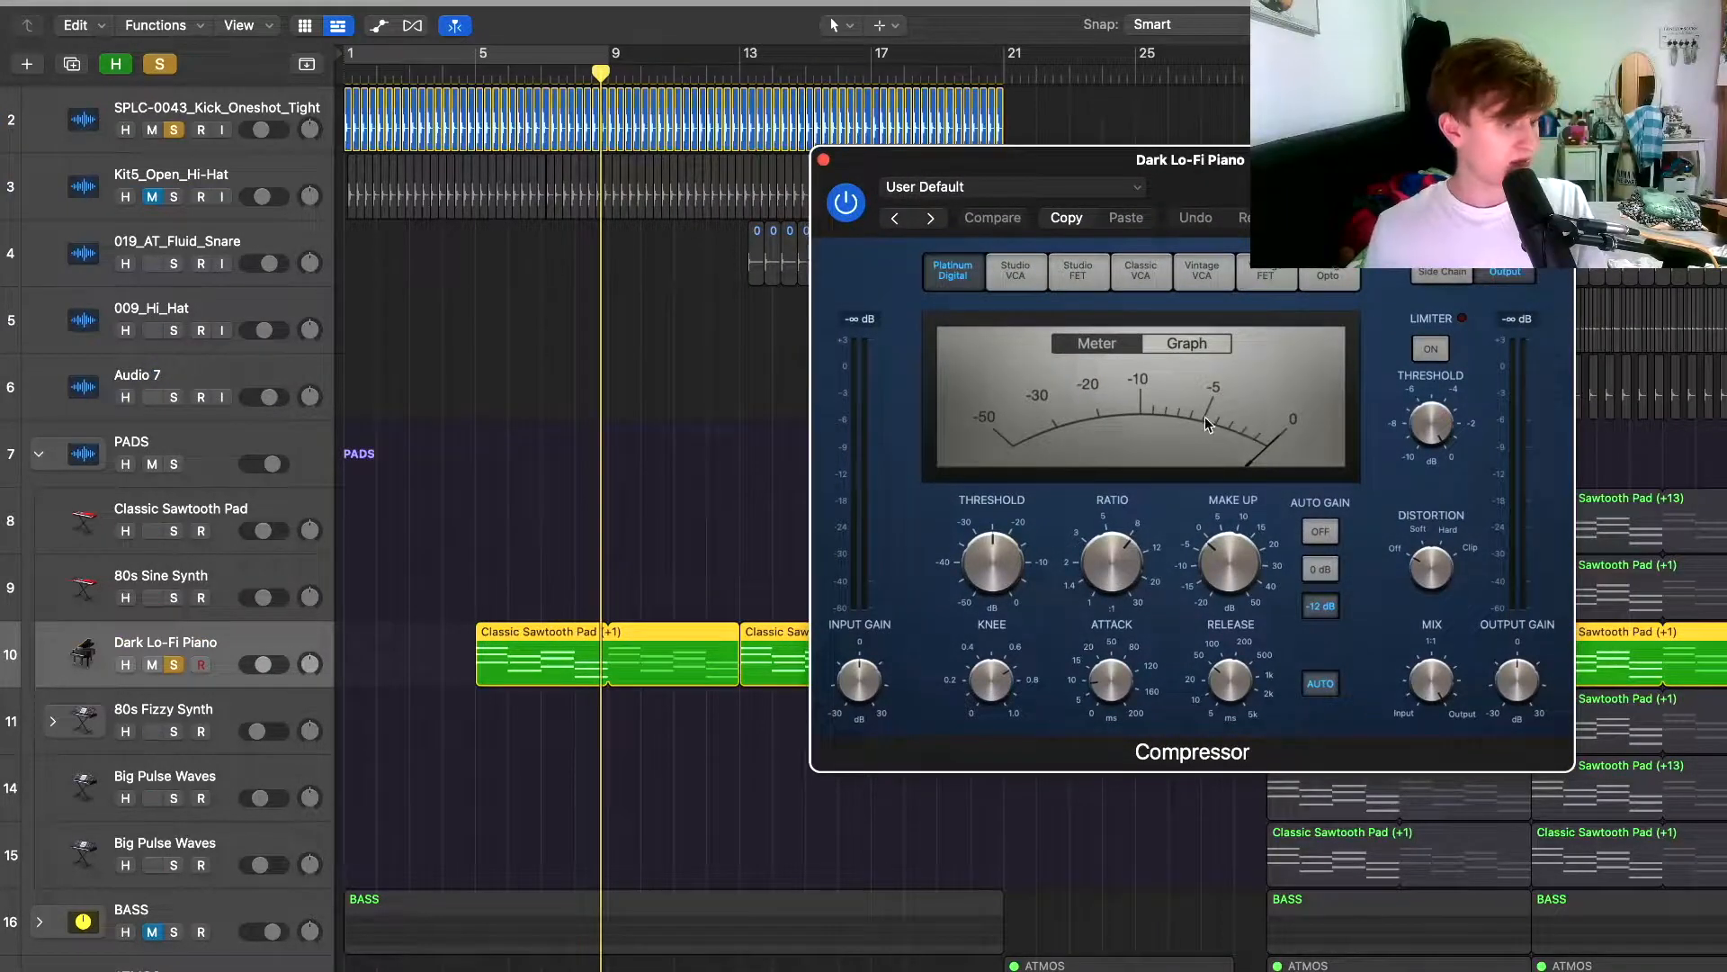
pyautogui.press('space')
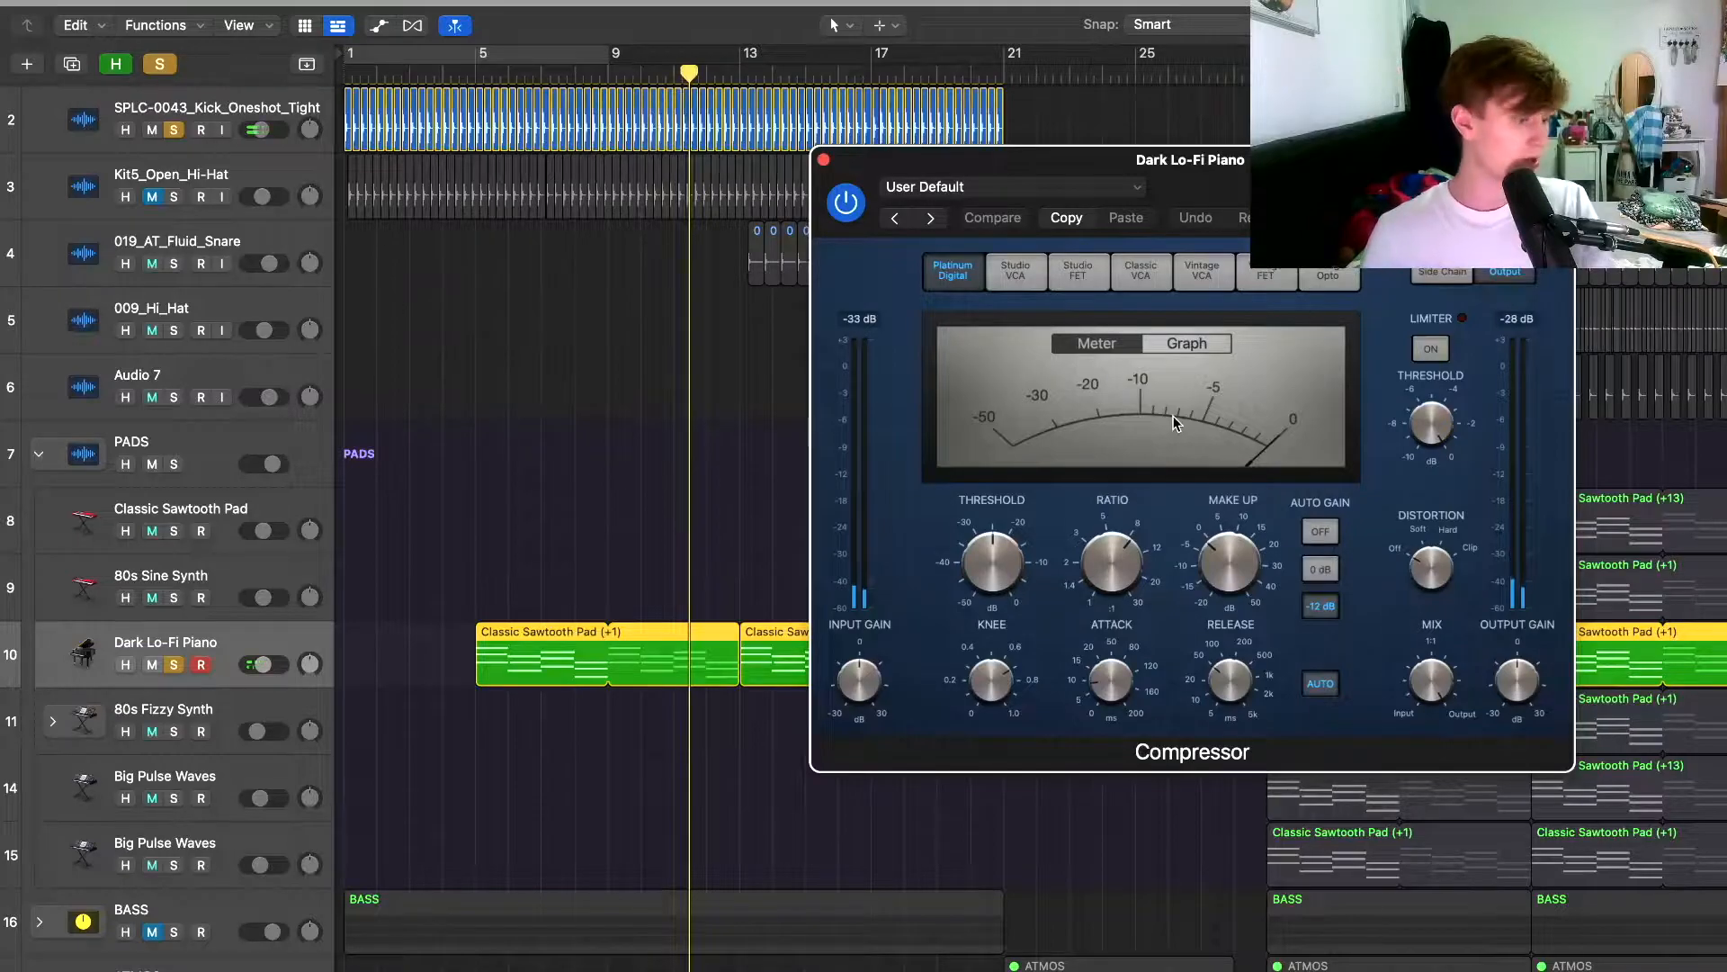
# Turn off solo on both kick tracks and close the Dark Lo-Fi Piano's Compressor window.
pyautogui.click(175, 133)
pyautogui.scroll(2, 166, 152)
pyautogui.click(174, 128)
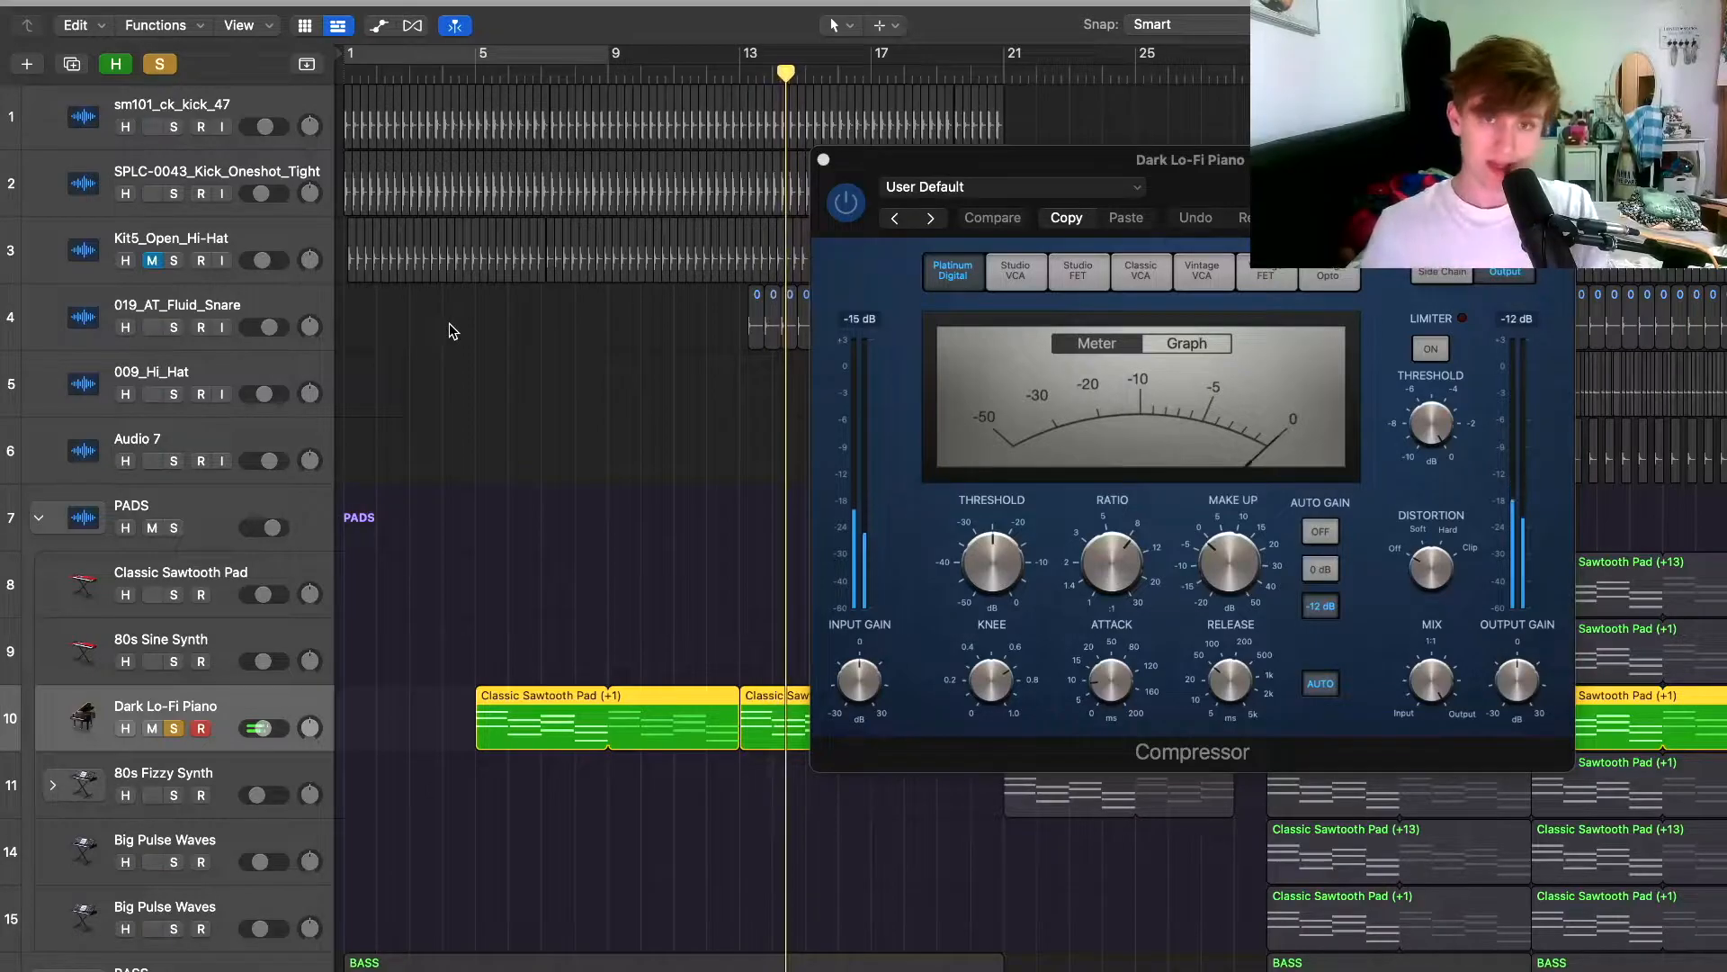
pyautogui.click(825, 162)
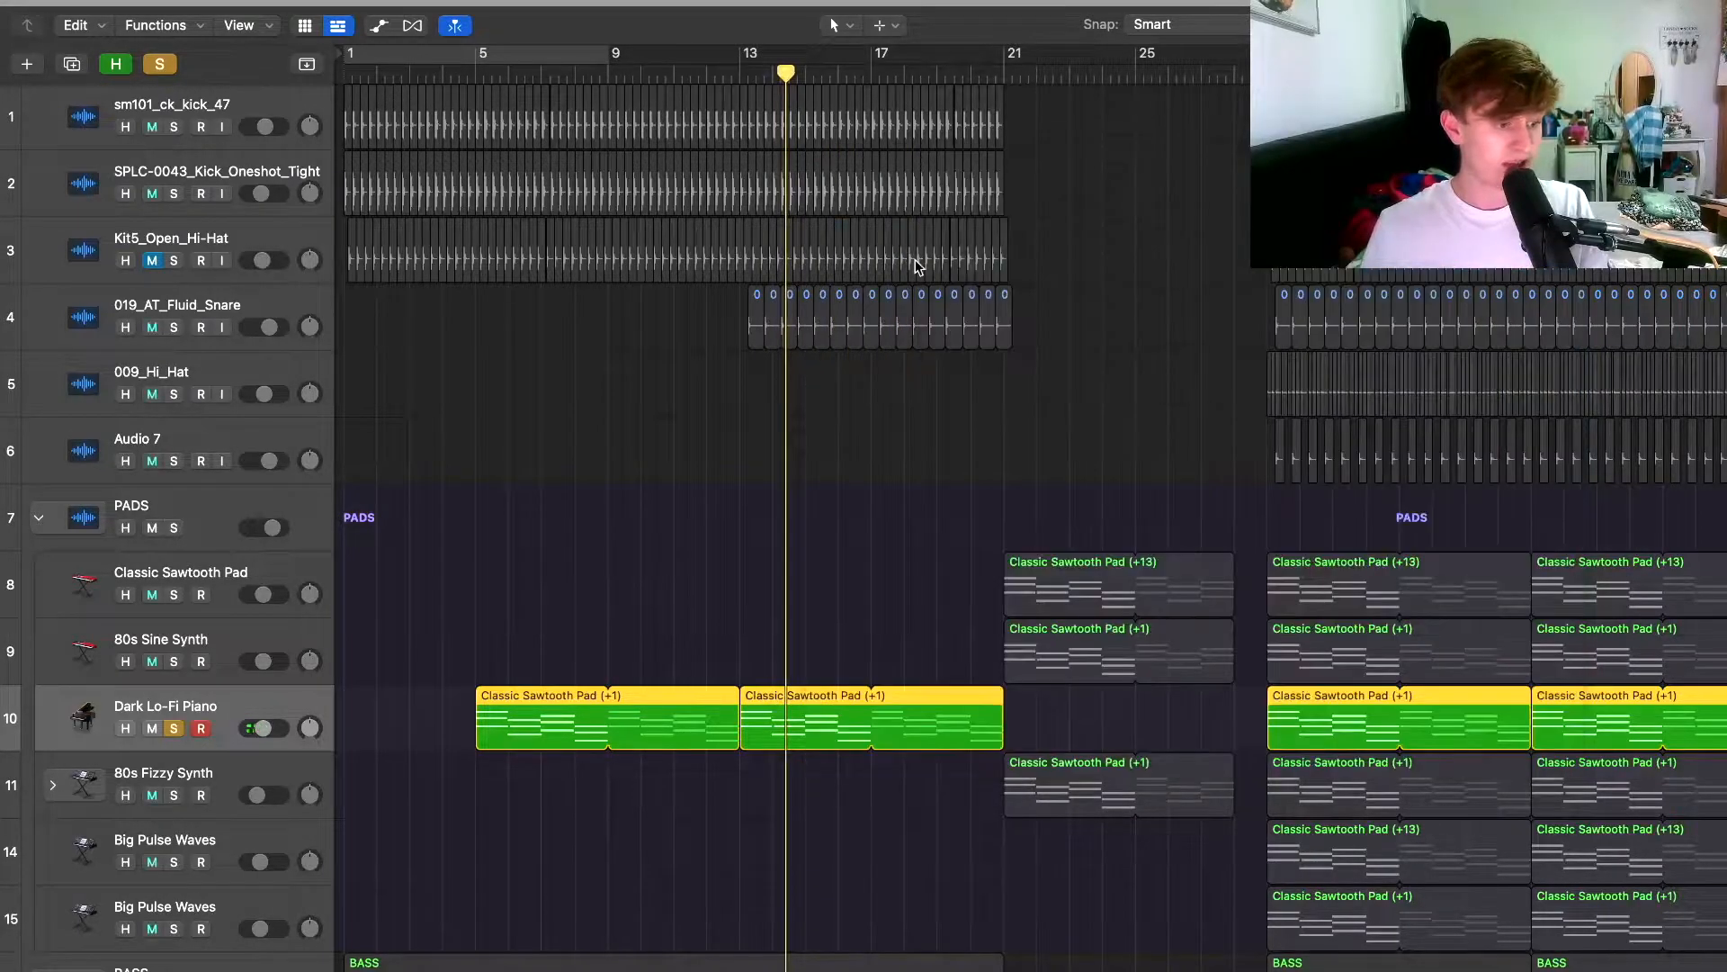
# Solo the Classic Sawtooth Pad track and play it together with the Dark Lo-Fi Piano from bar 29.
pyautogui.hscroll(3, 917, 262)
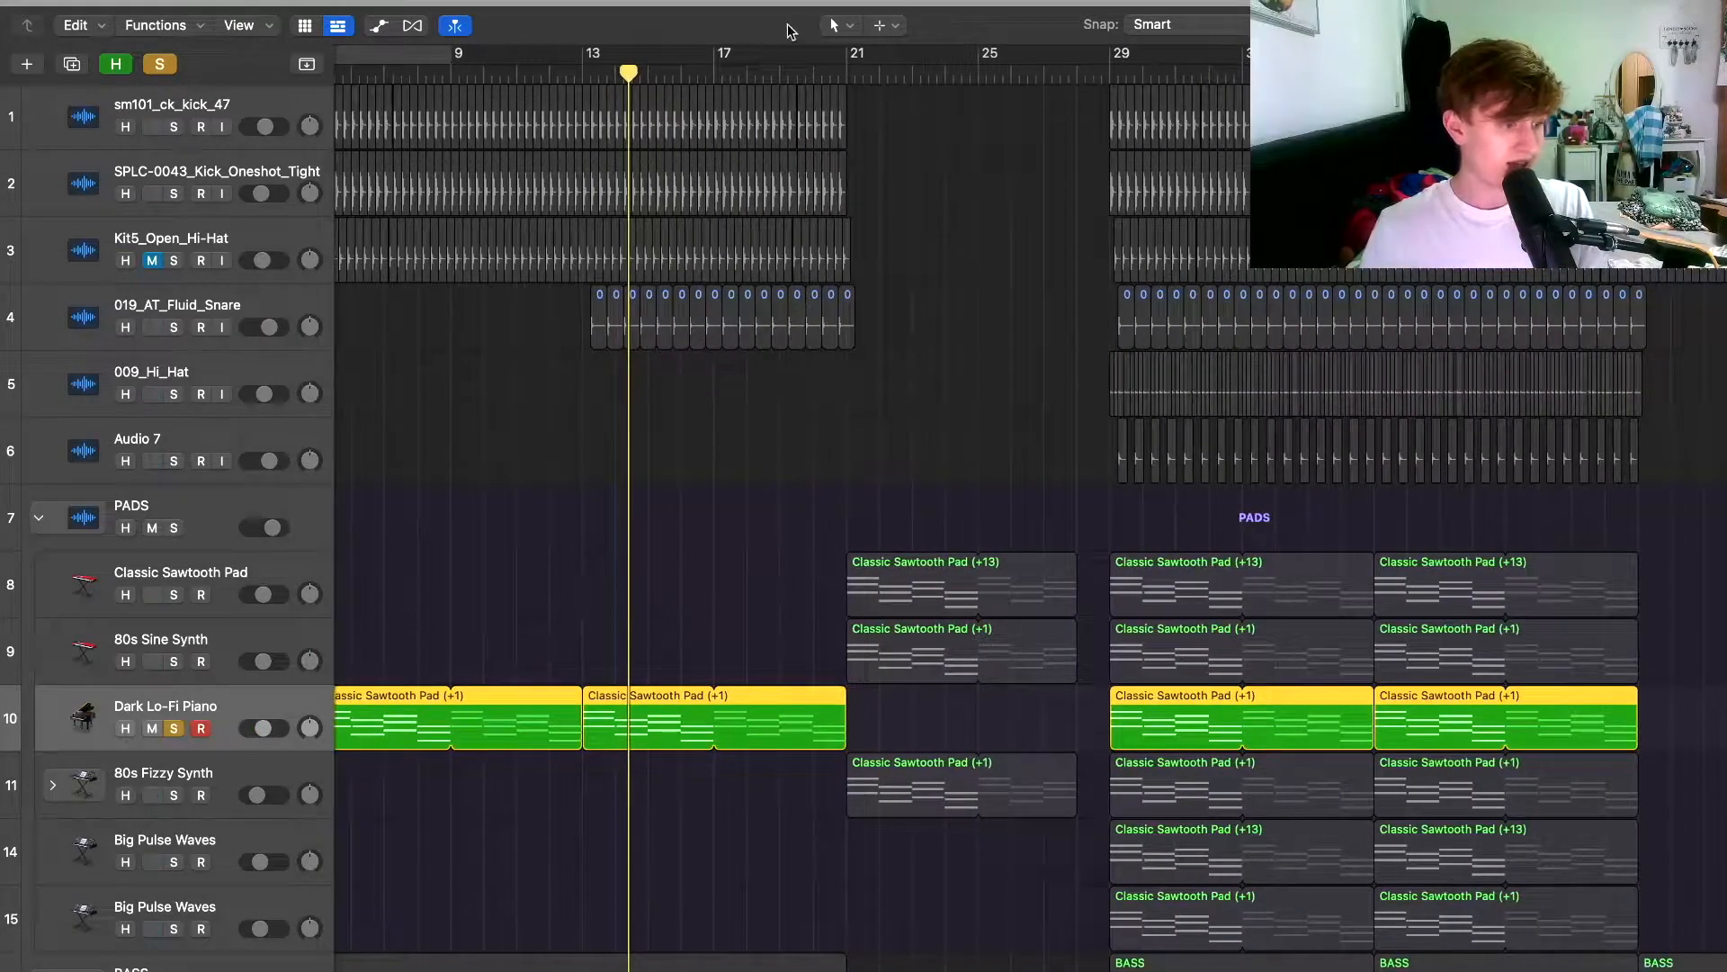
pyautogui.hscroll(6, 925, 122)
pyautogui.click(706, 69)
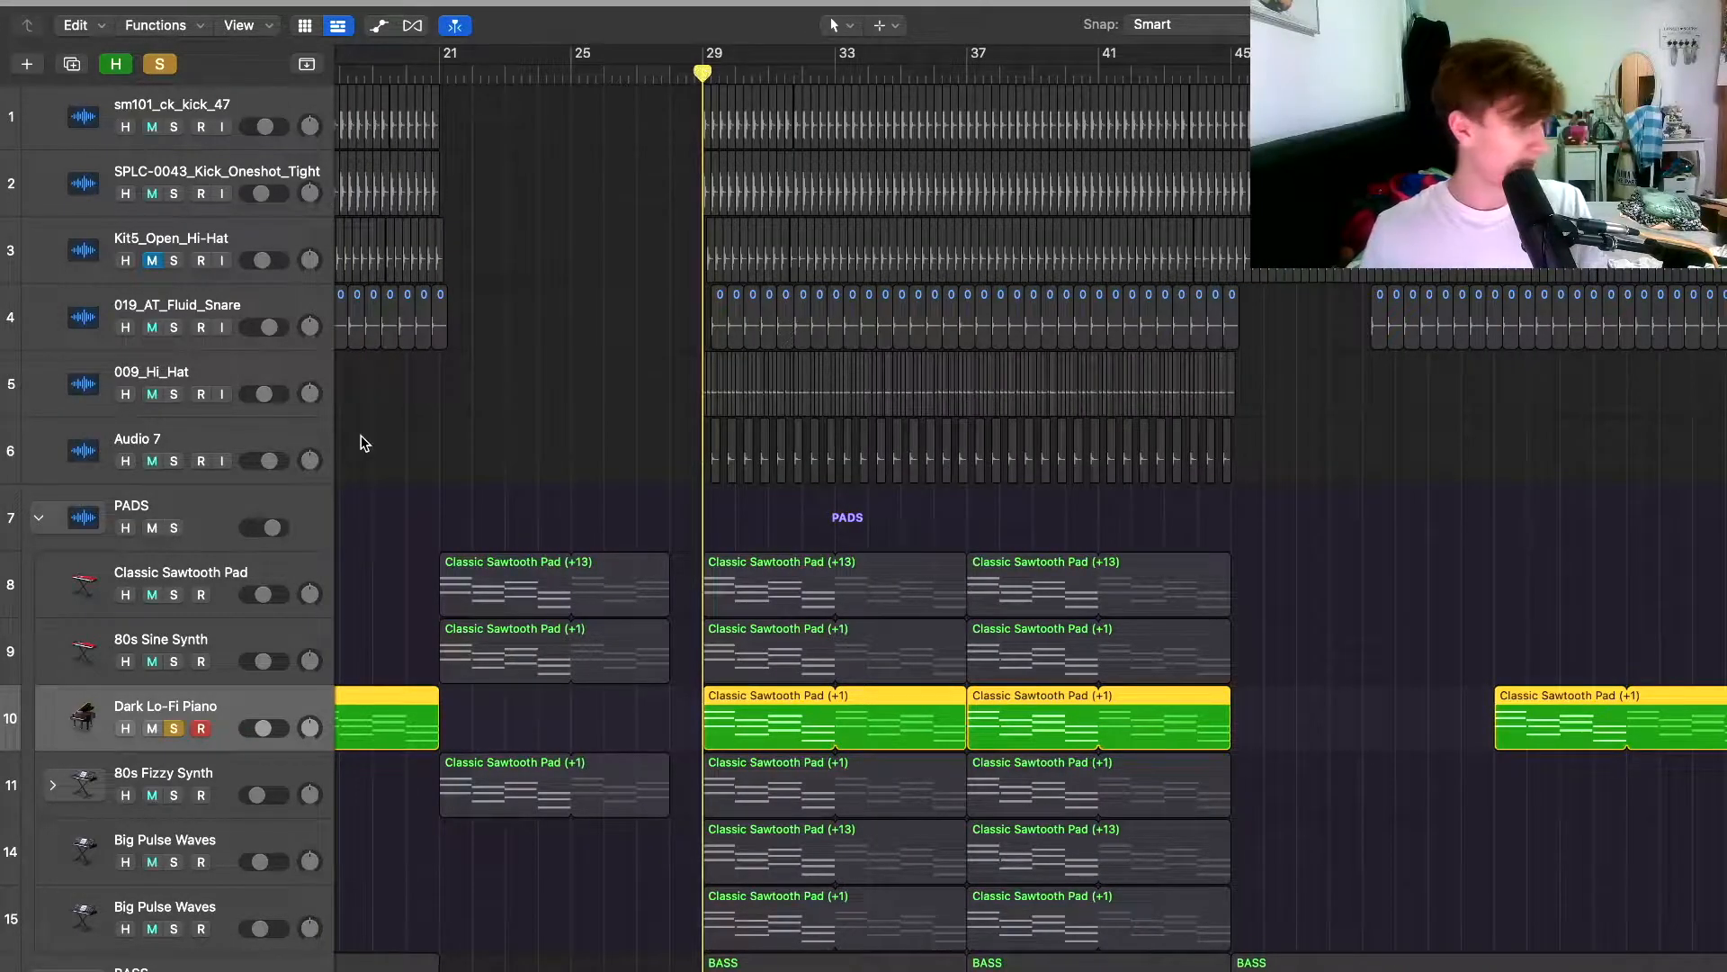
pyautogui.scroll(-3, 233, 639)
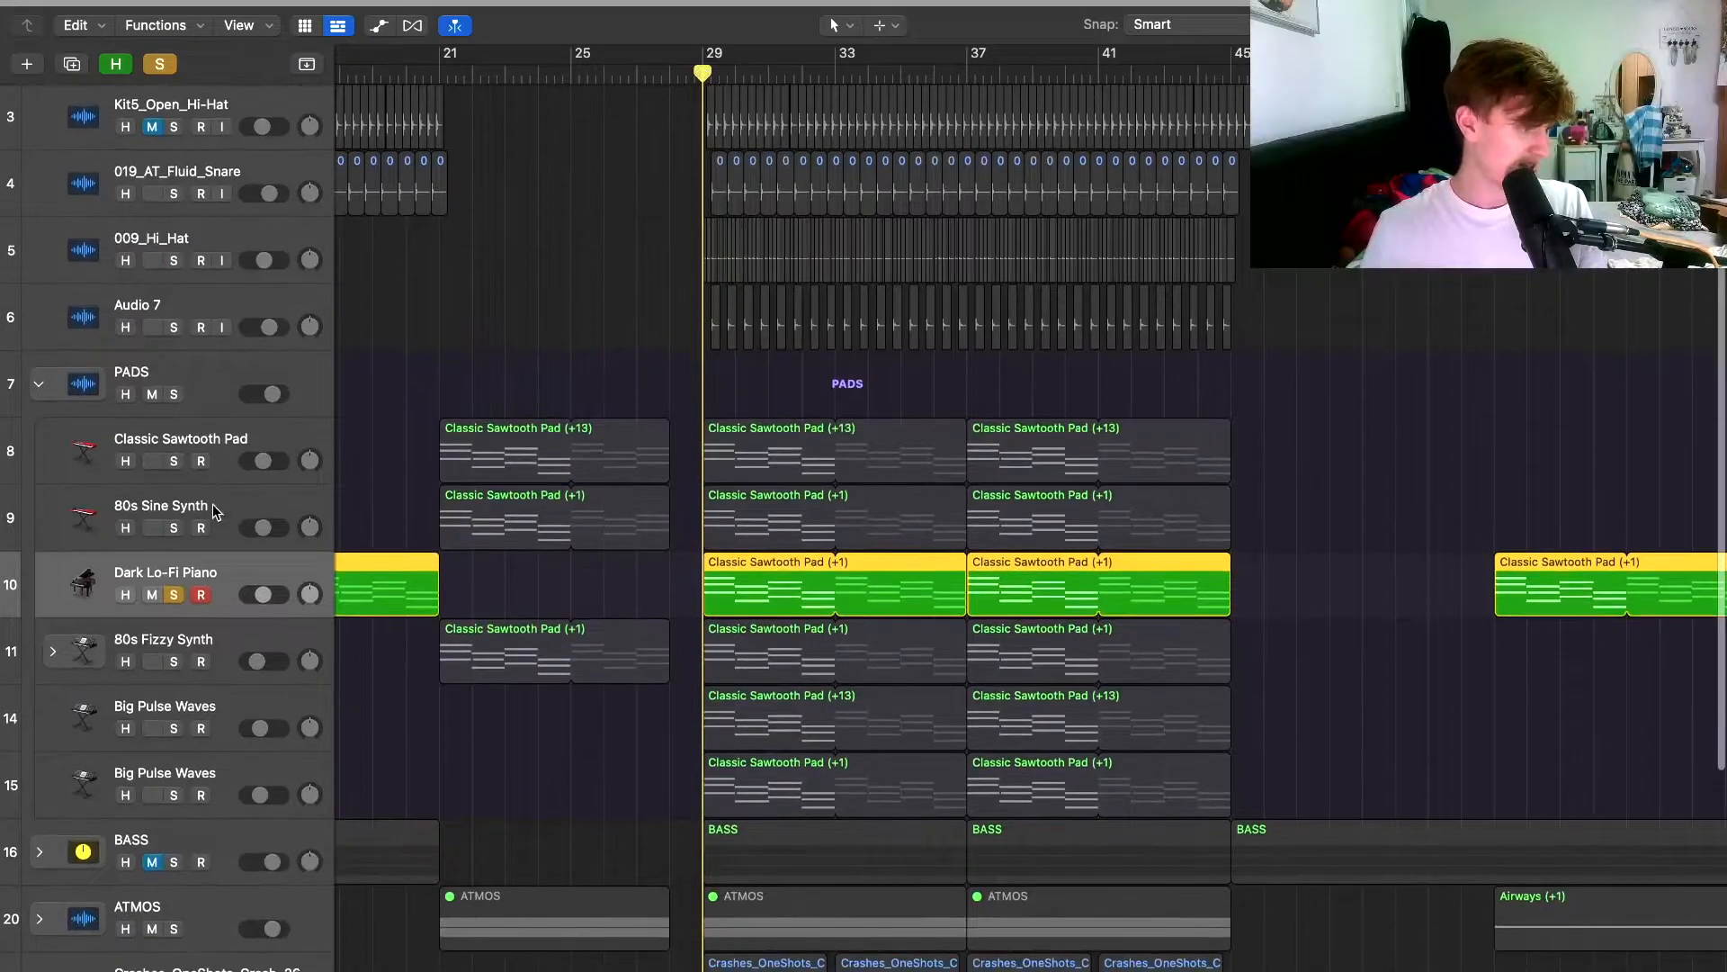
pyautogui.click(252, 445)
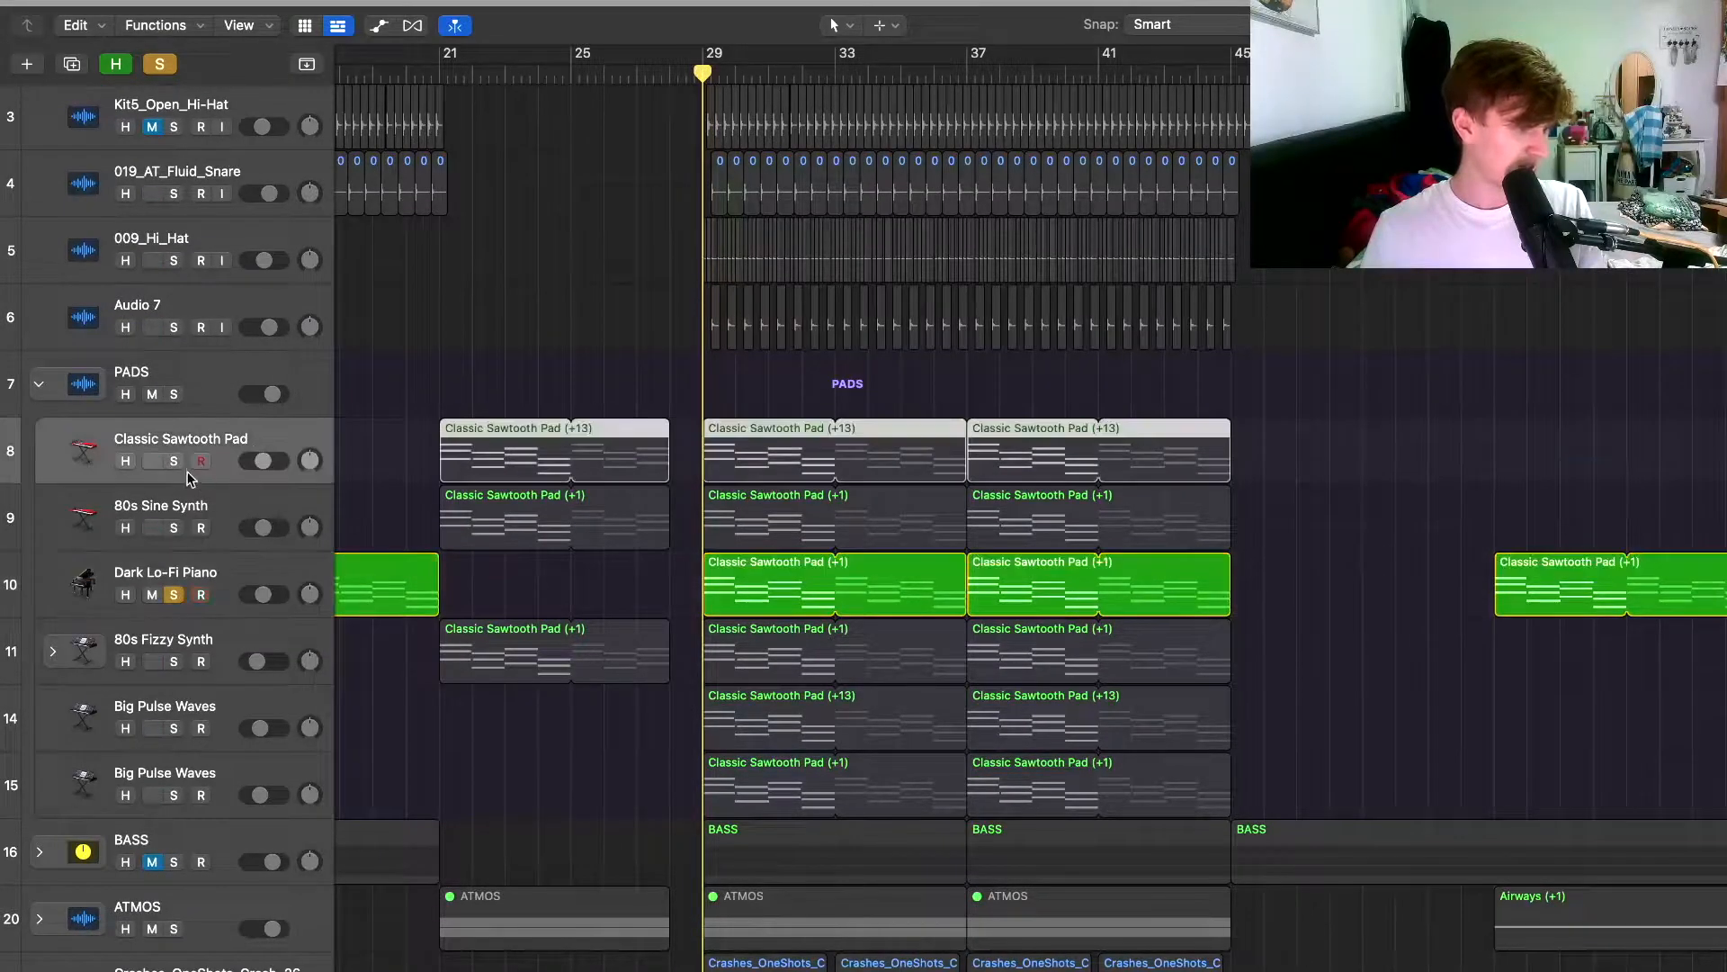
pyautogui.click(175, 460)
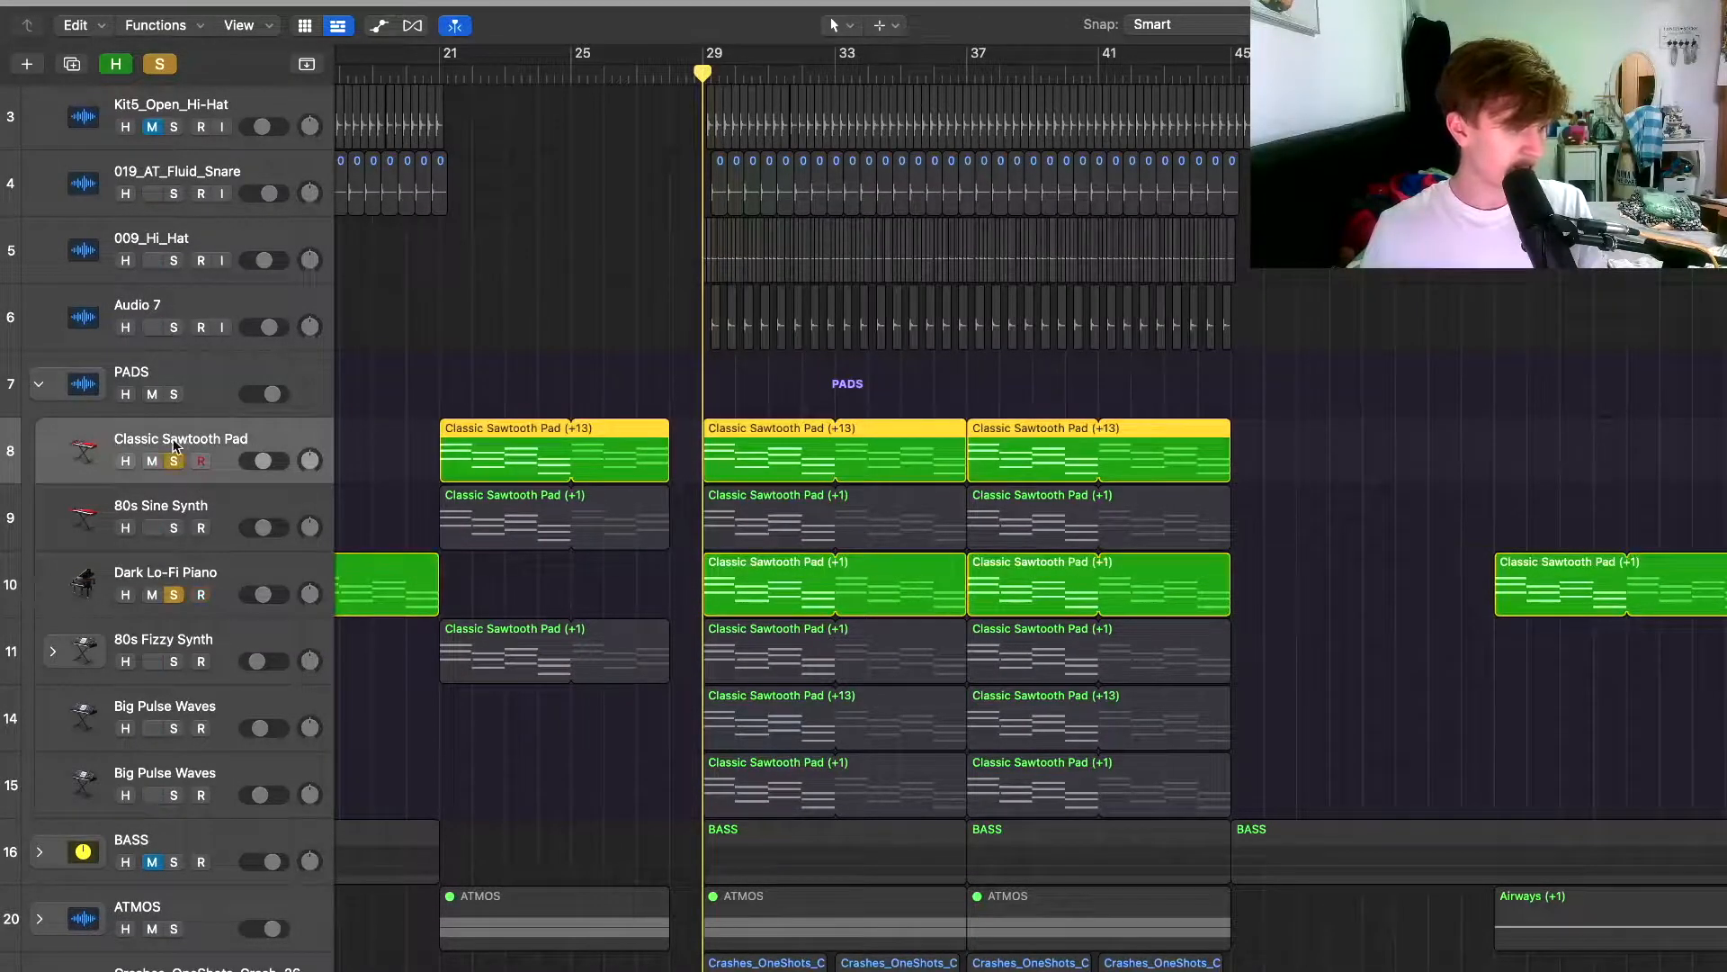
pyautogui.press('space')
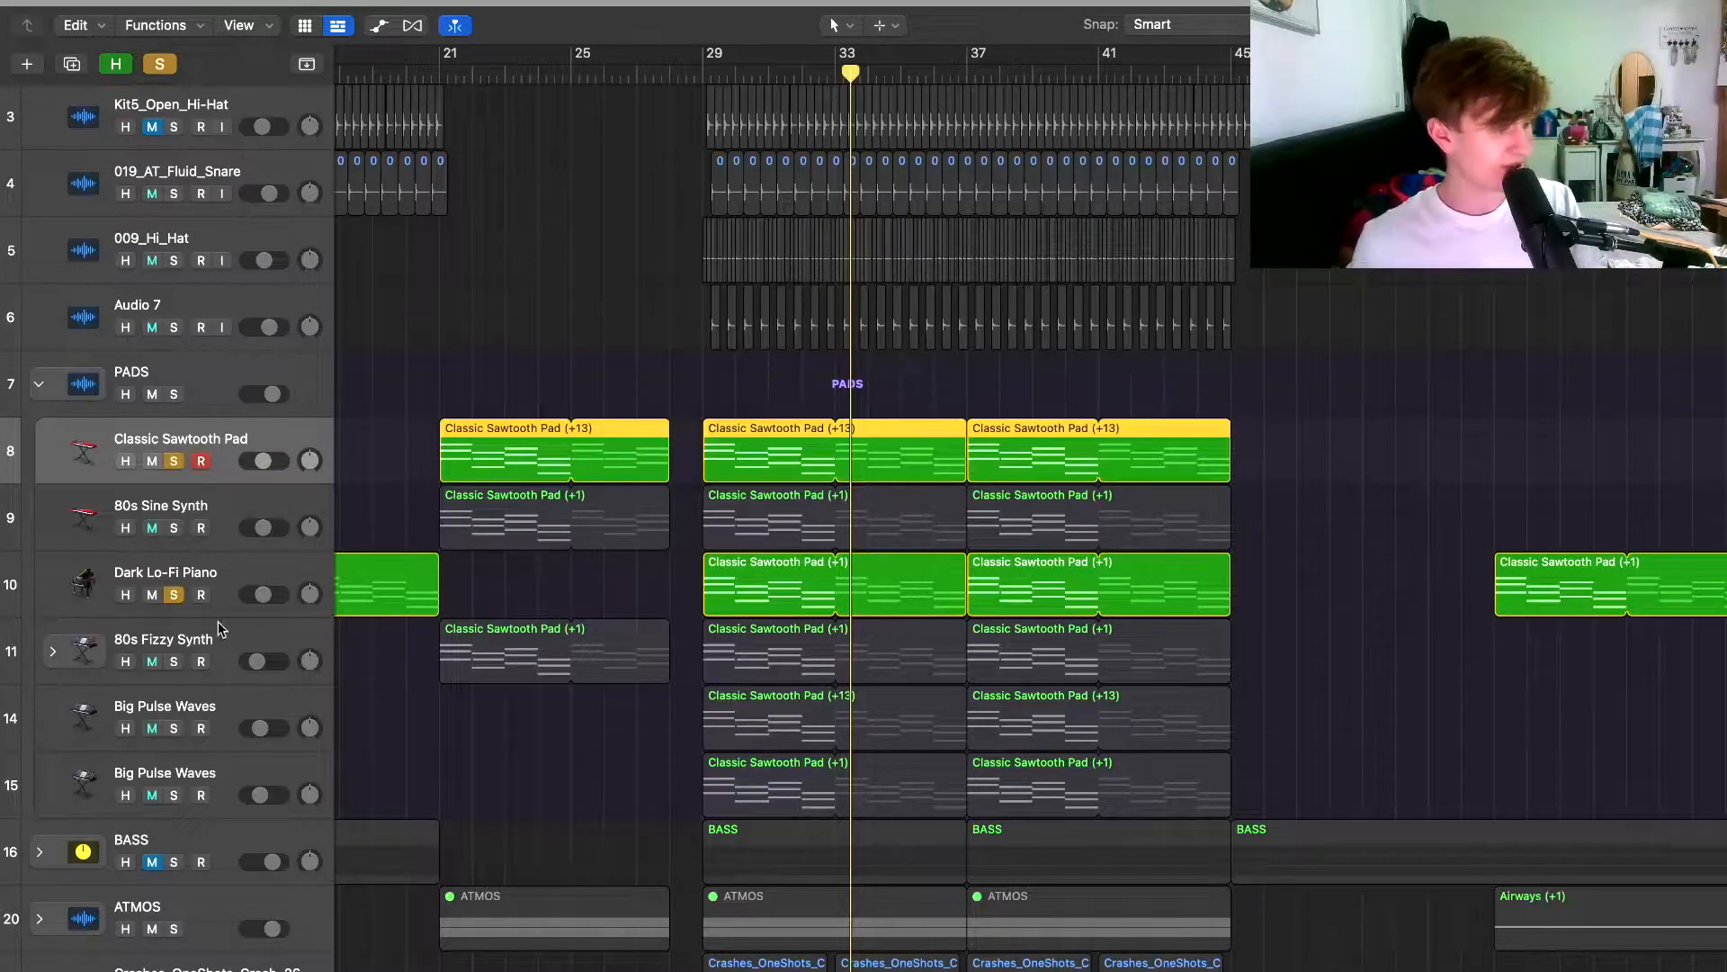
# Add the 80s Sine Synth track to the soloed pad layers and continue playback.
pyautogui.click(209, 511)
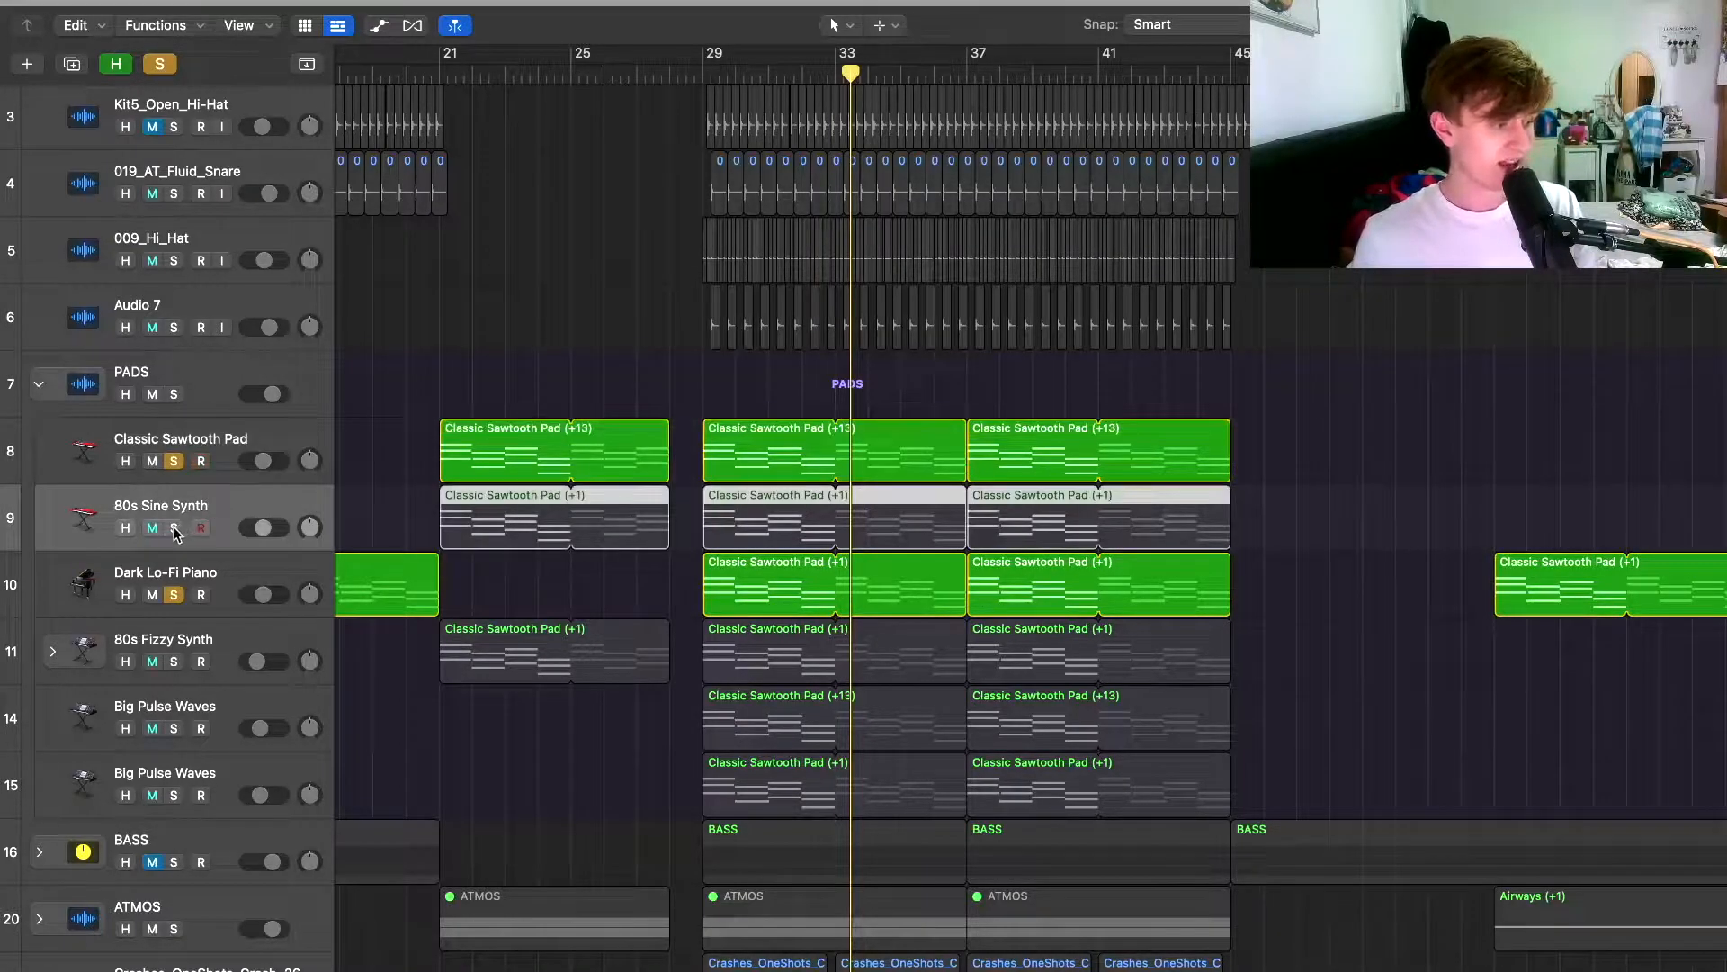
pyautogui.click(175, 528)
pyautogui.press('space')
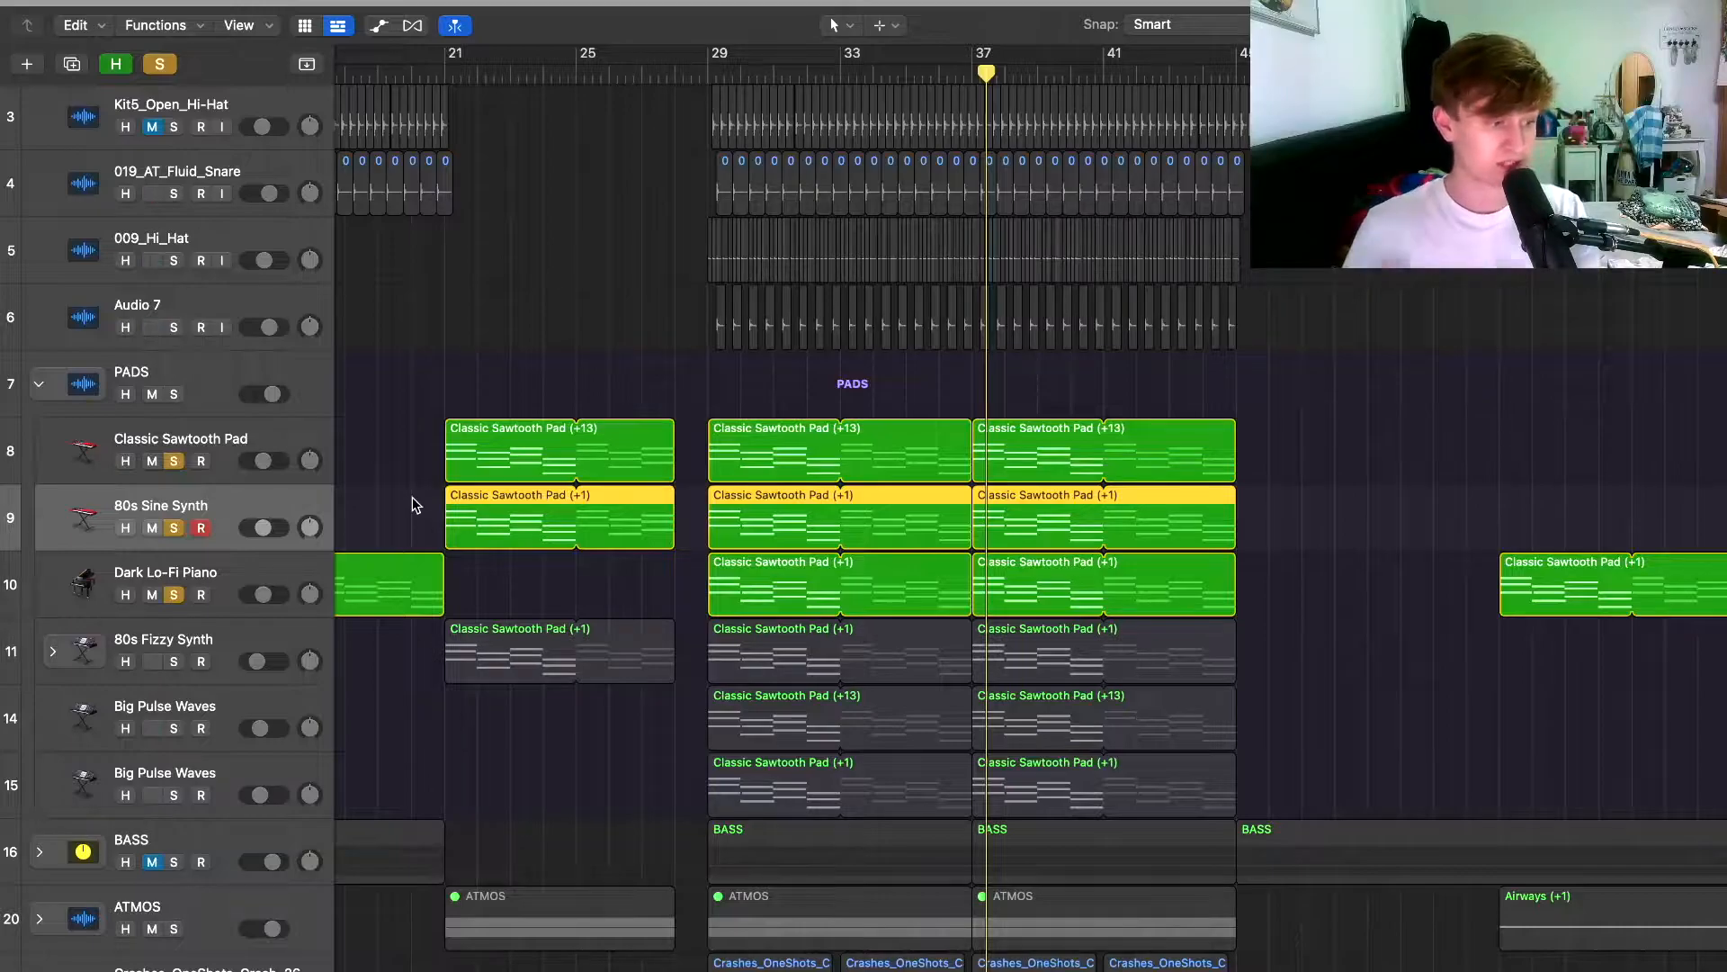
# Solo the 80s Fizzy Synth as well and play the soloed pad layers from bar 29.
pyautogui.scroll(-3, 180, 558)
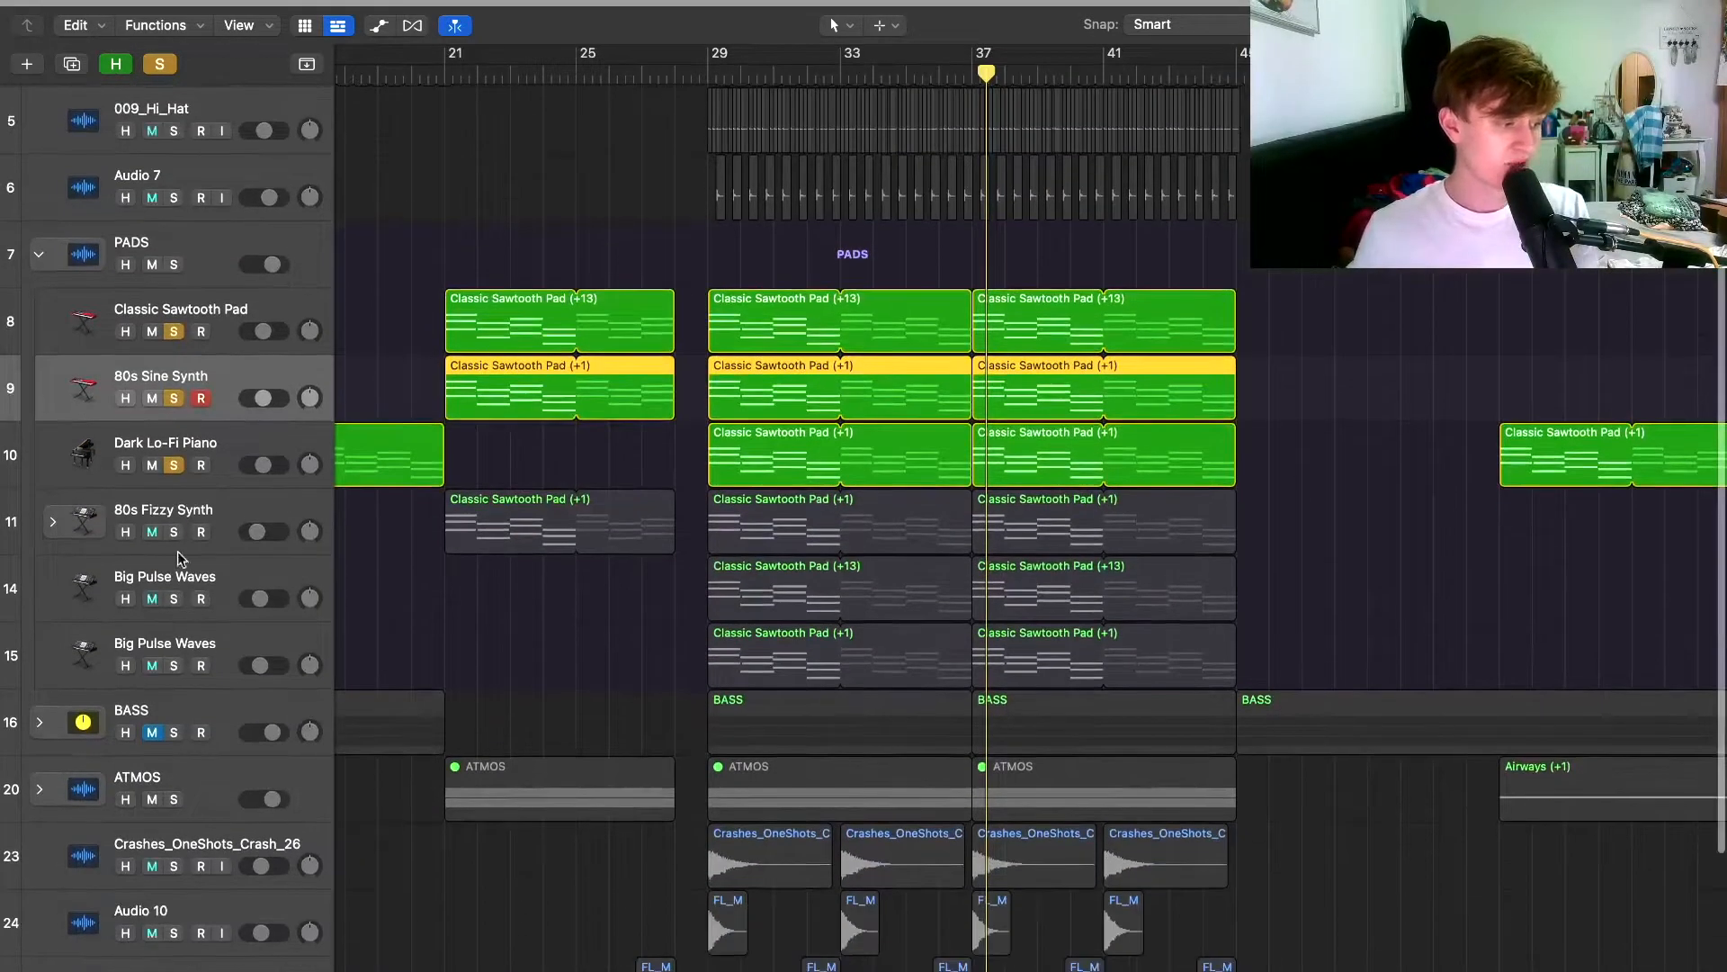
pyautogui.click(173, 533)
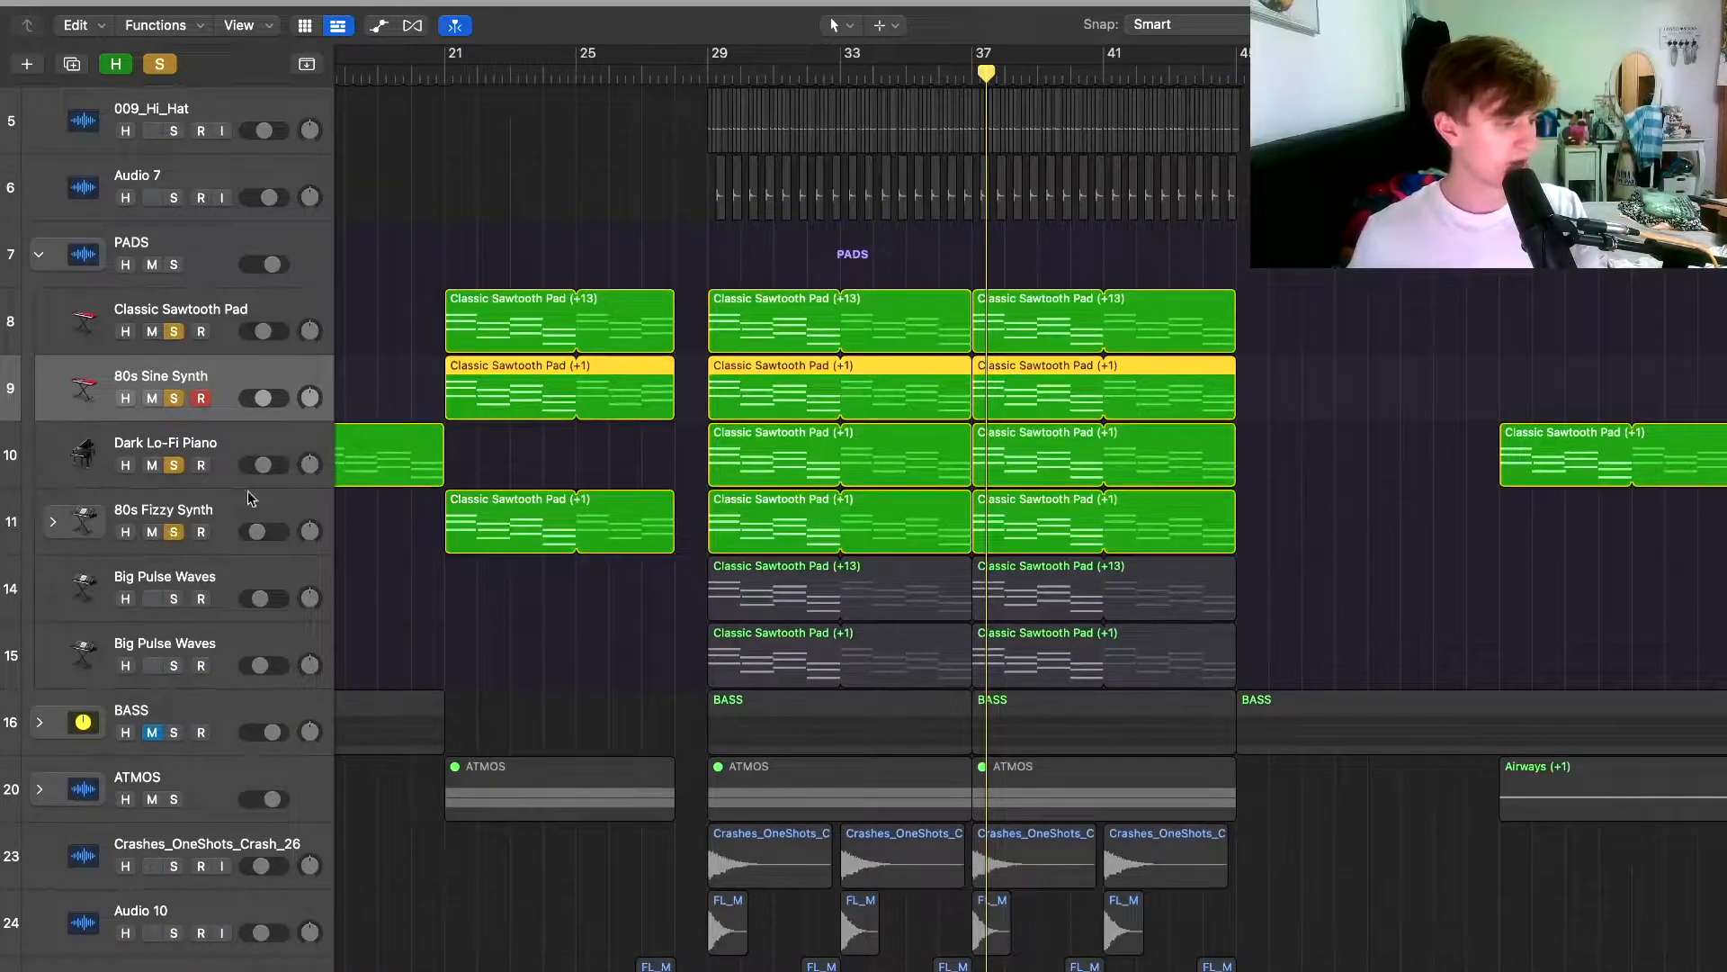
pyautogui.click(708, 72)
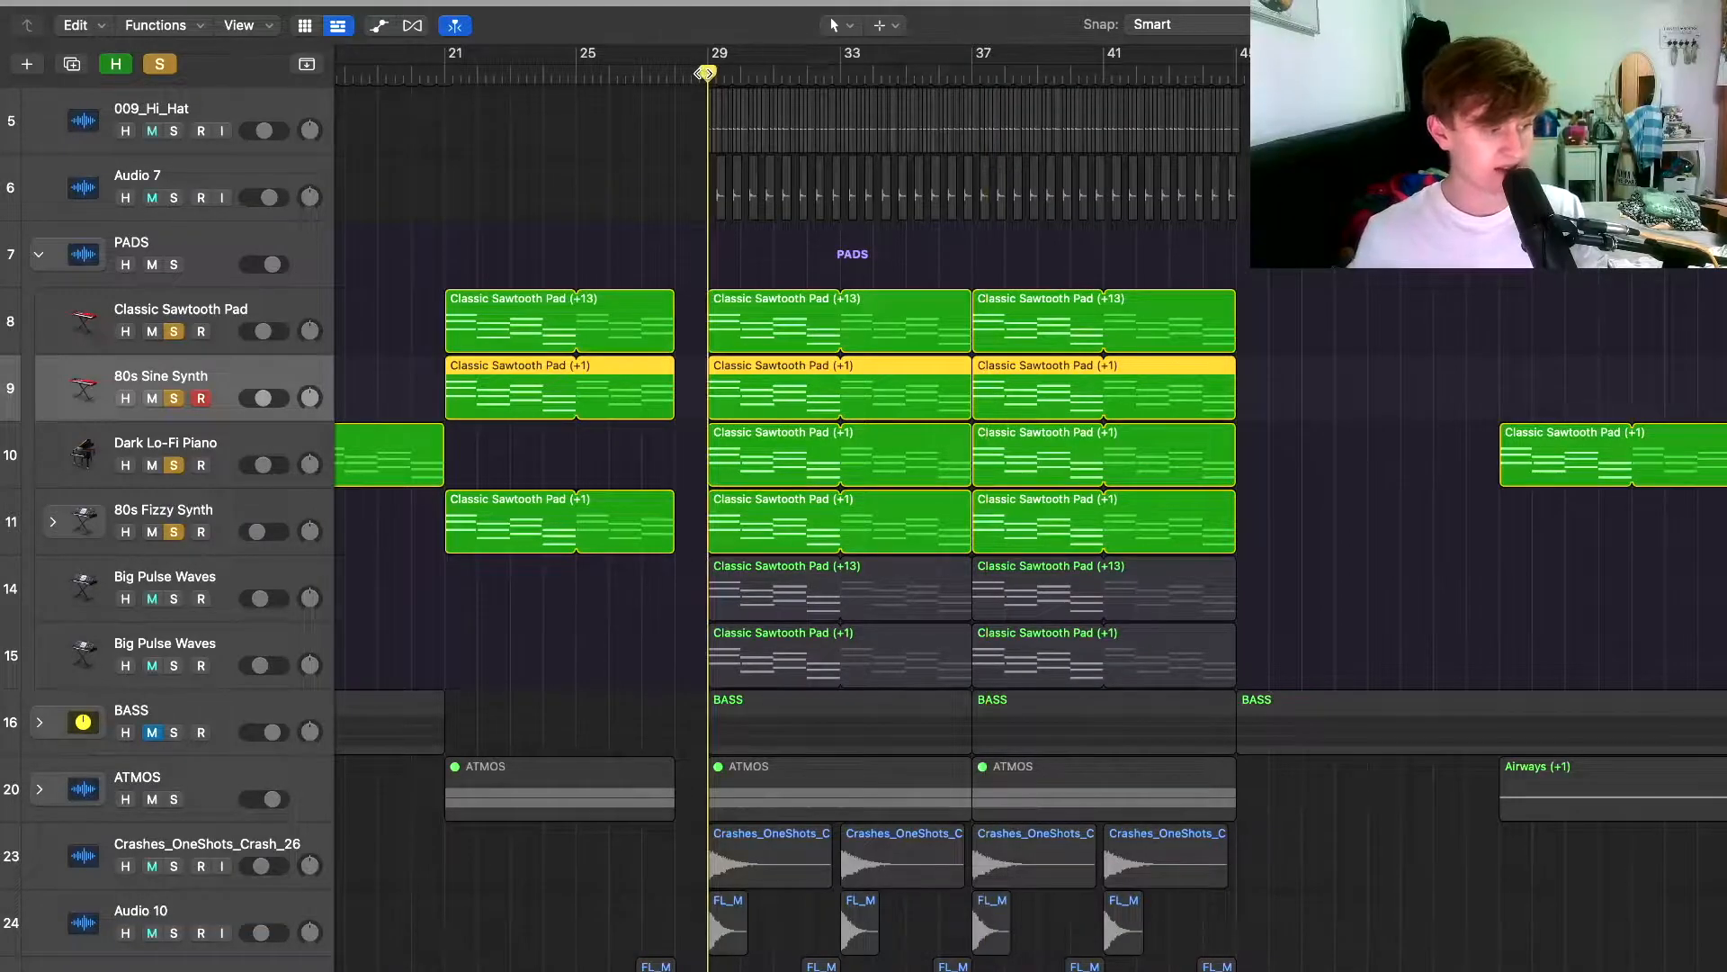
pyautogui.press('space')
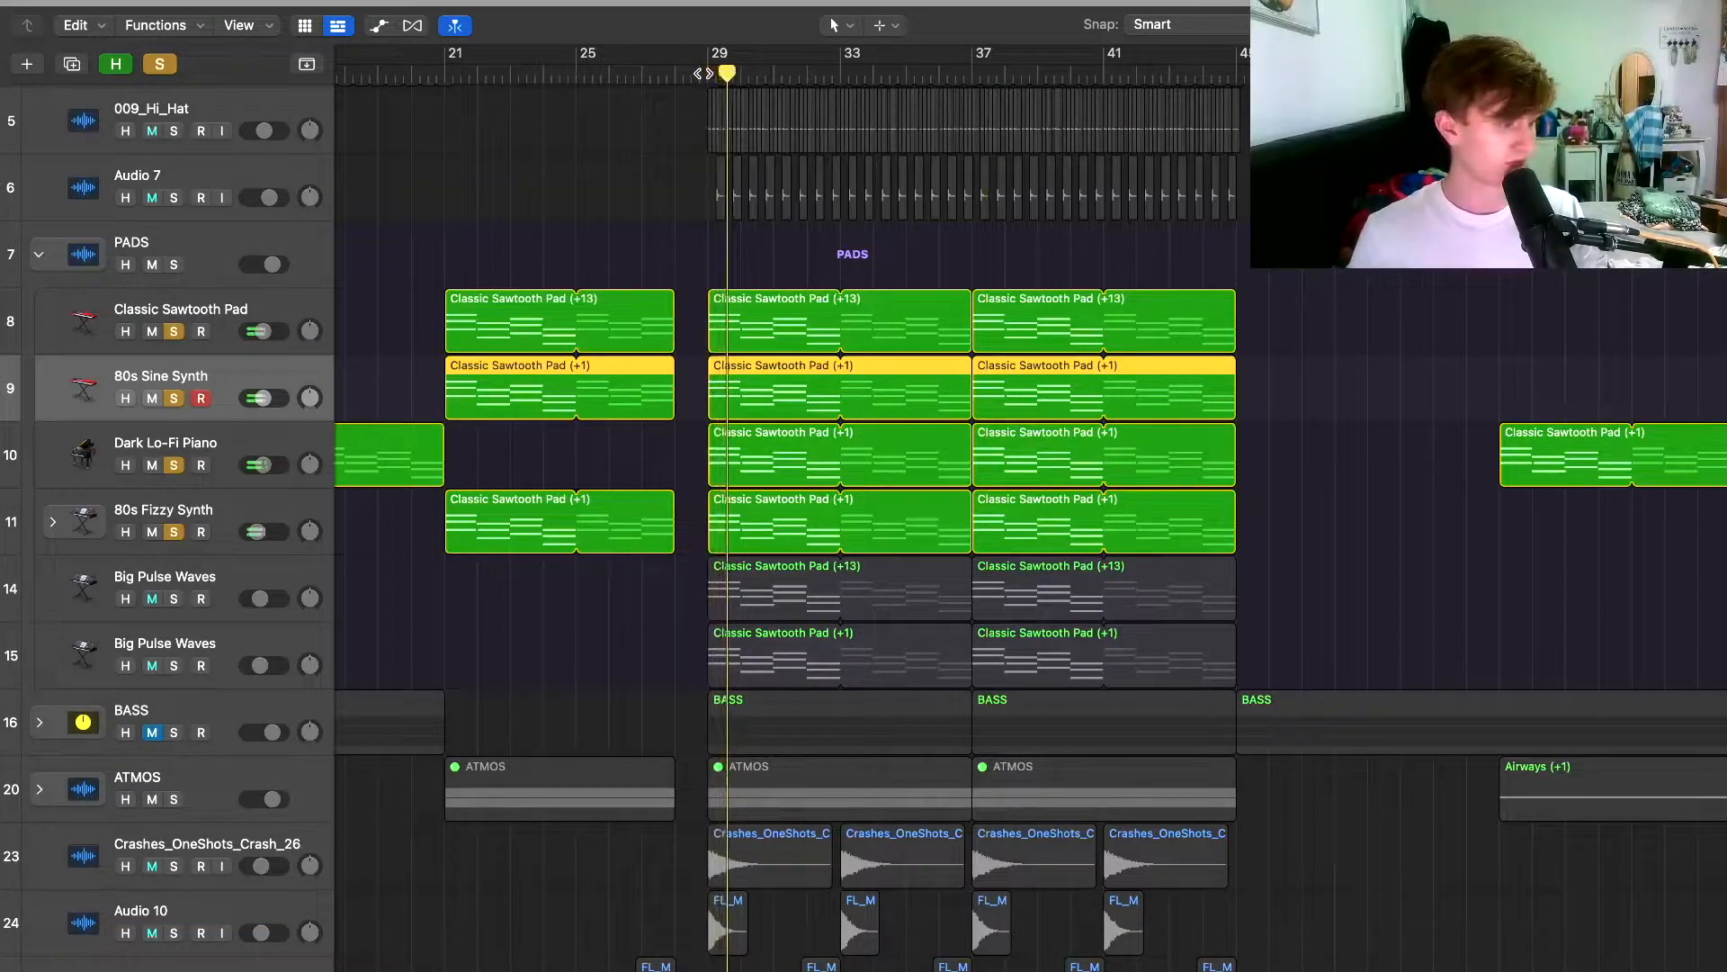
# Isolate the 80s Fizzy Synth, moving Dark Lo-Fi Piano above 80s Sine Synth, and re-solo the Classic Sawtooth Pad and 80s Sine Synth.
pyautogui.moveTo(179, 444)
pyautogui.mouseDown()
pyautogui.moveTo(173, 350)
pyautogui.moveTo(173, 464)
pyautogui.mouseUp()
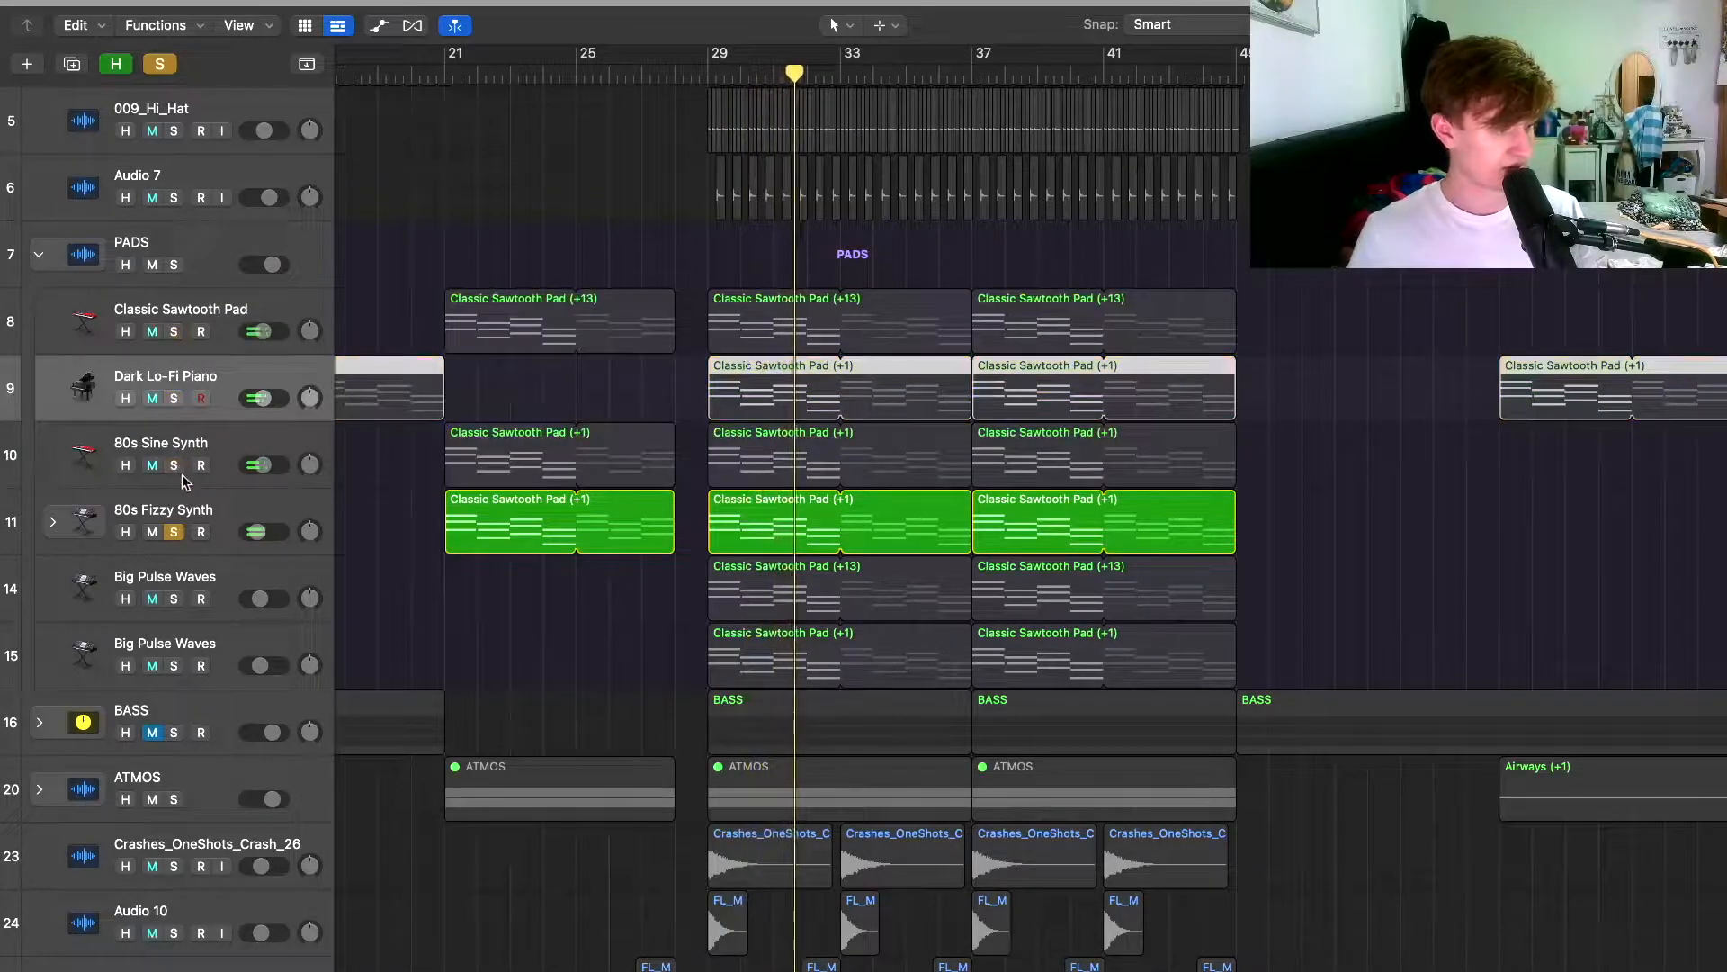
pyautogui.click(174, 332)
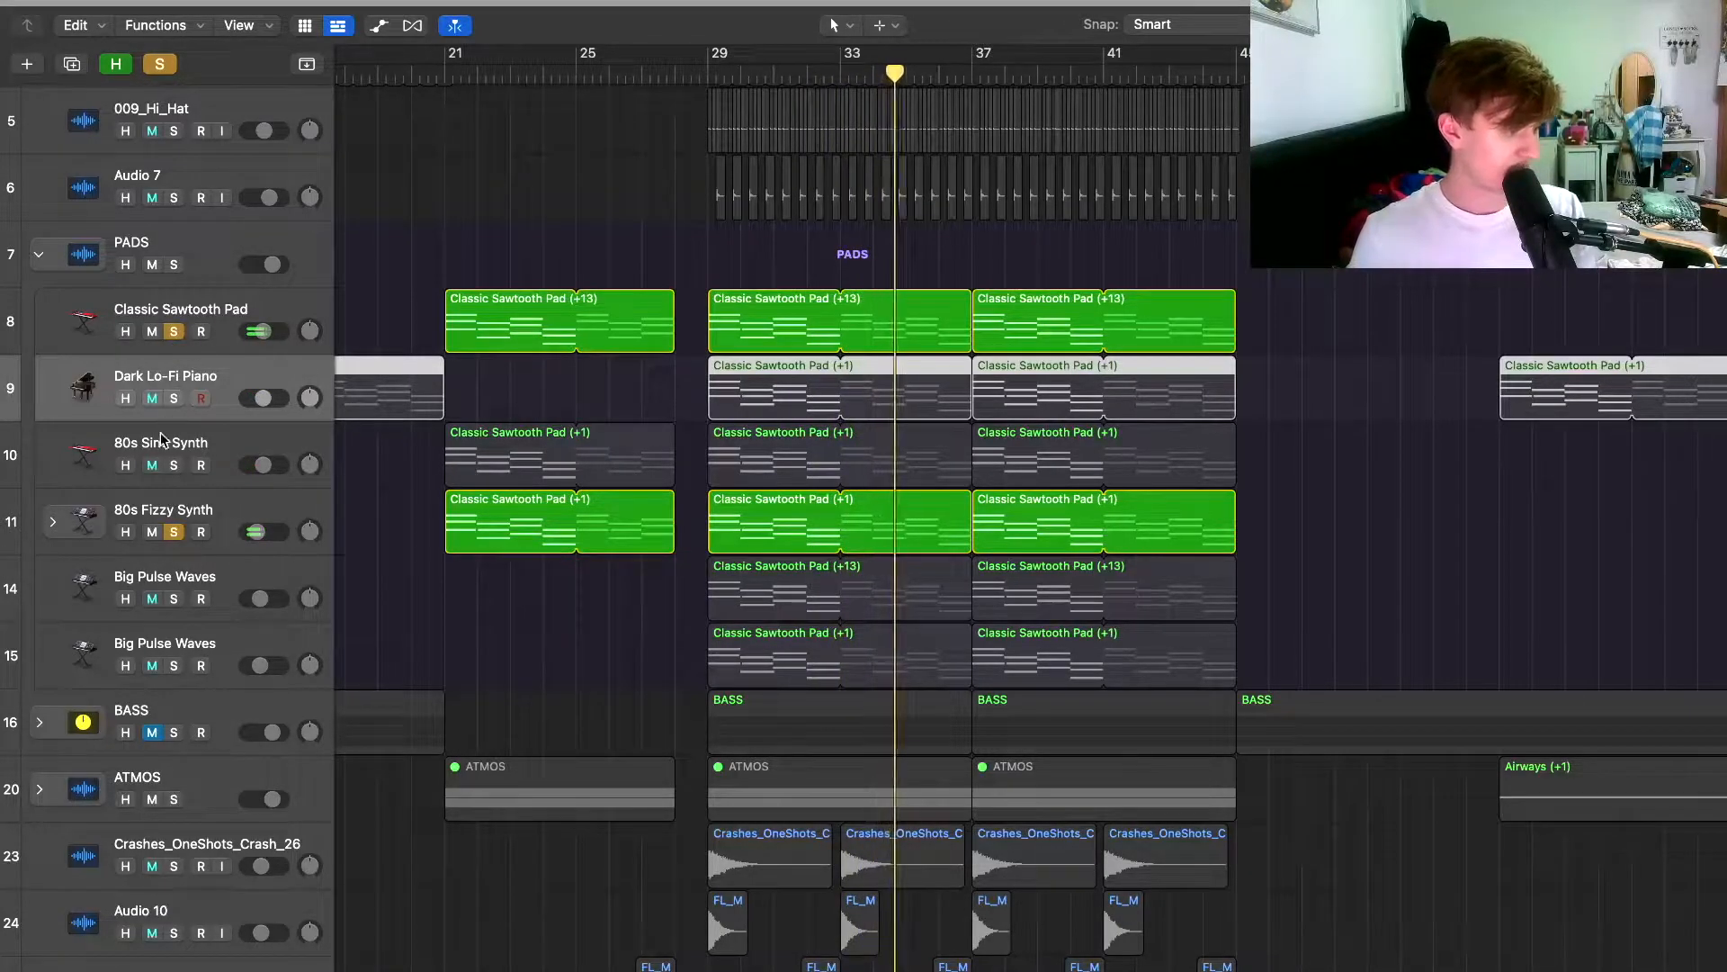
pyautogui.click(172, 465)
pyautogui.scroll(2, 432, 621)
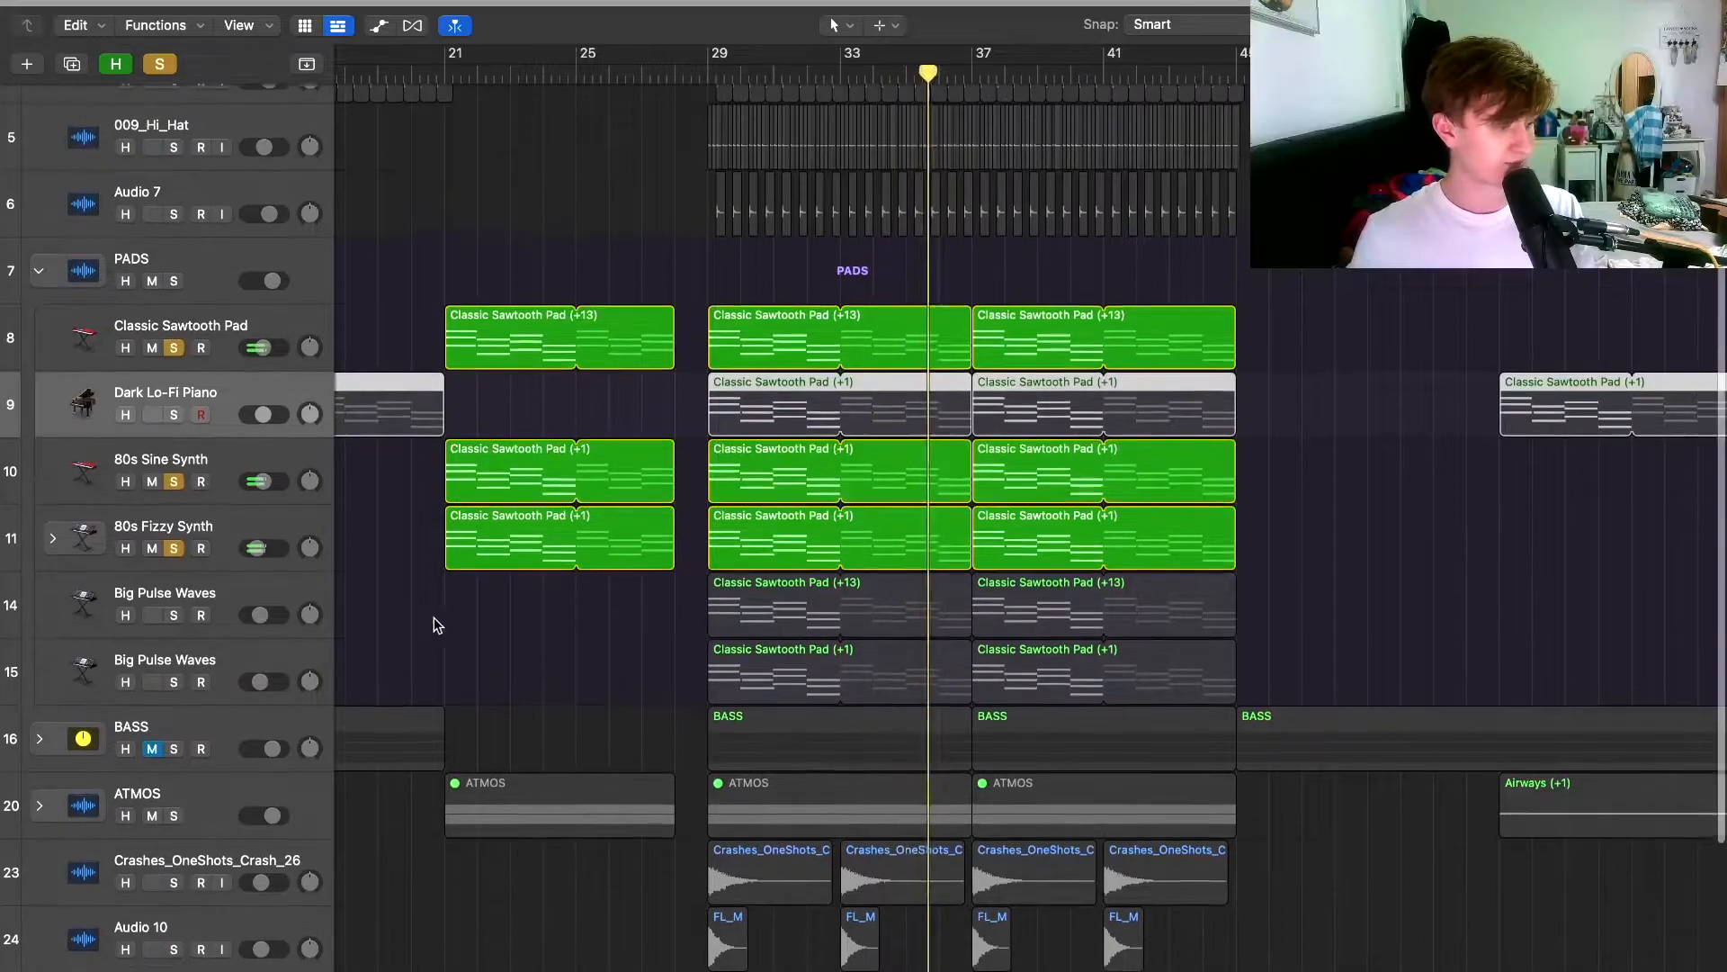
# Solo the first Big Pulse Waves track and return the playhead to bar 29.
pyautogui.scroll(-2, 366, 634)
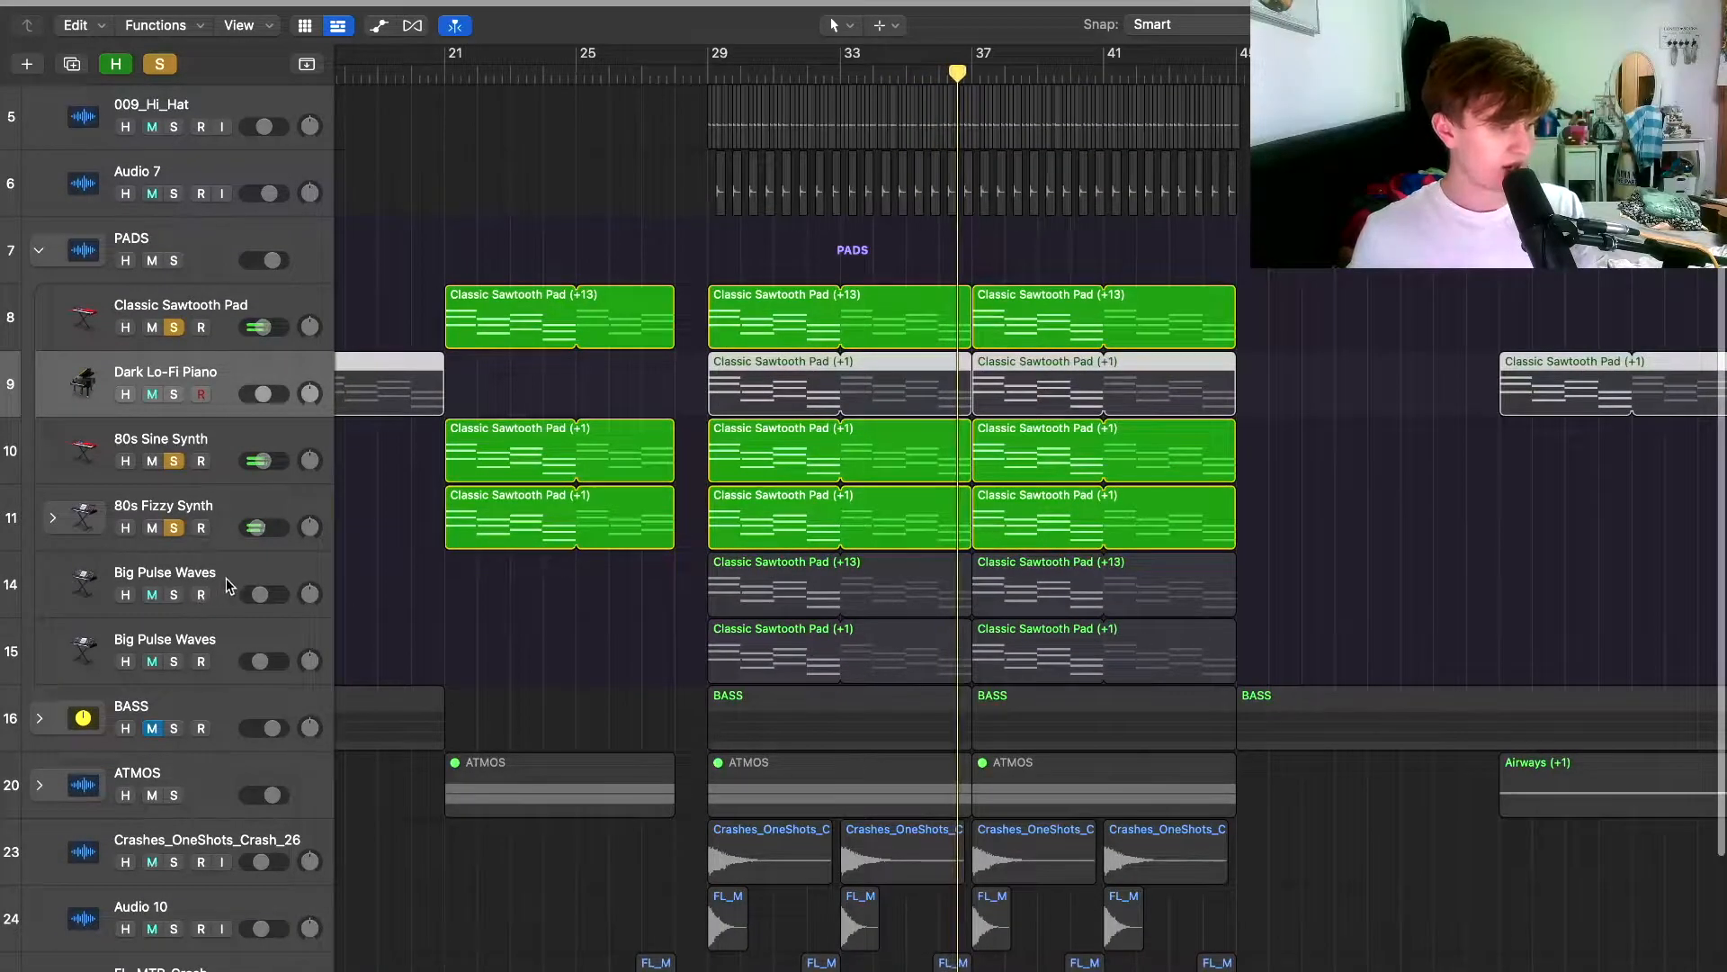
pyautogui.click(194, 598)
pyautogui.click(176, 596)
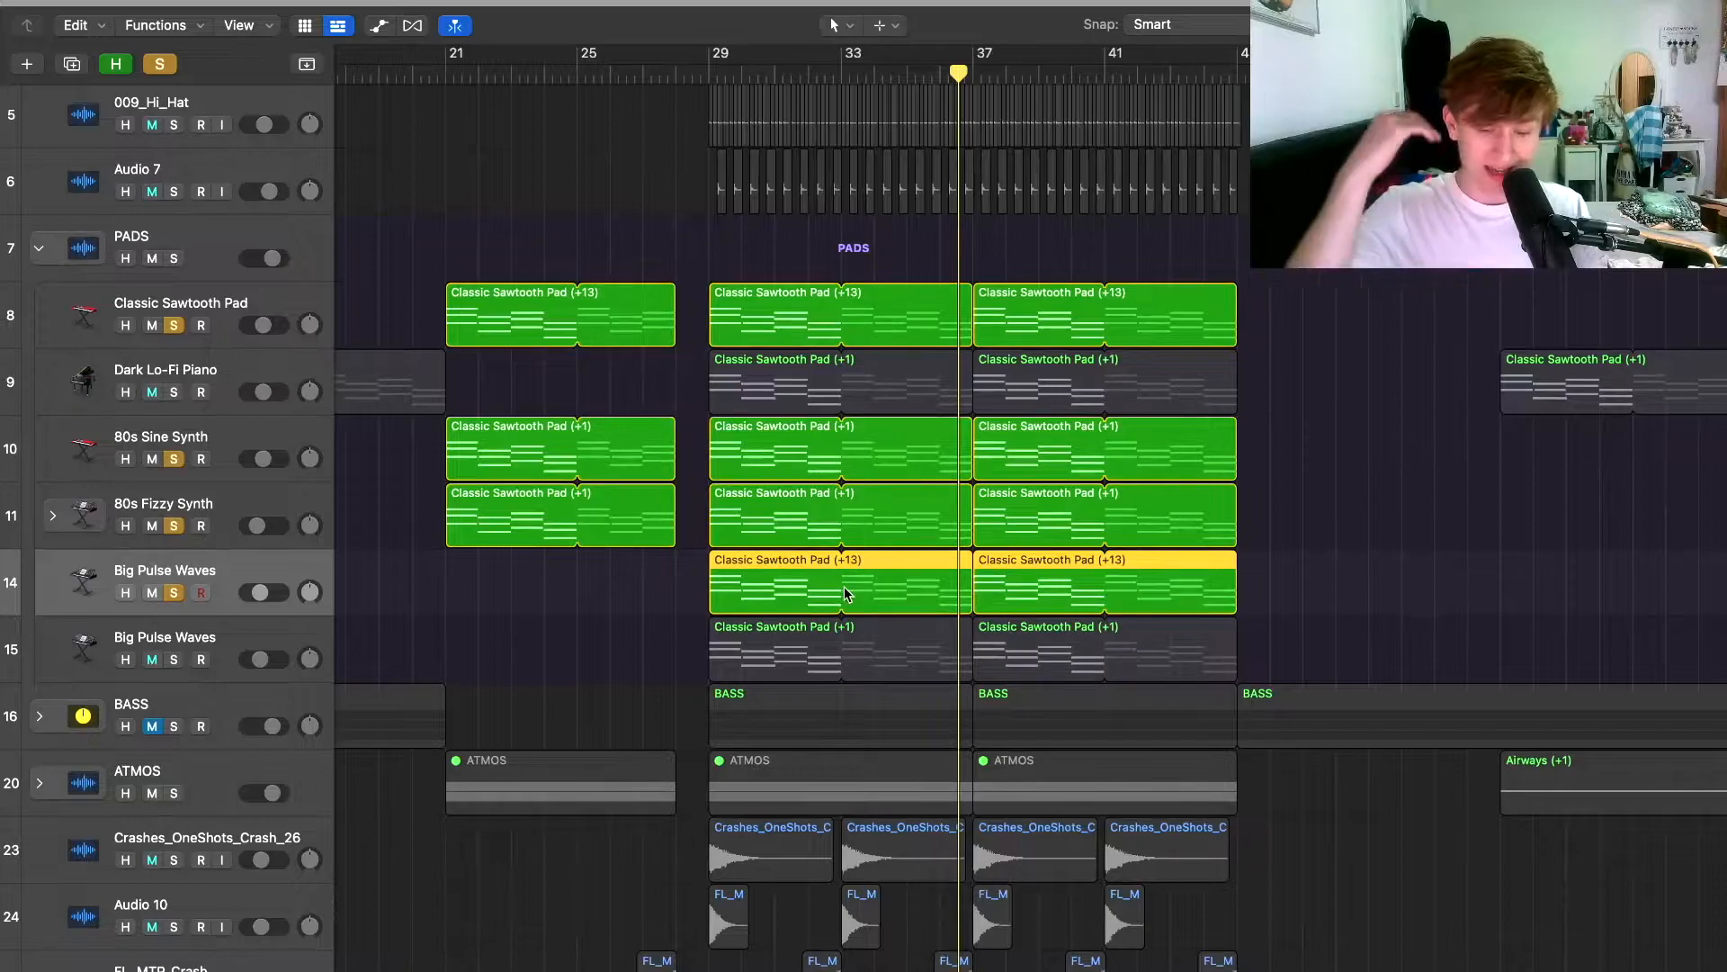
pyautogui.click(710, 72)
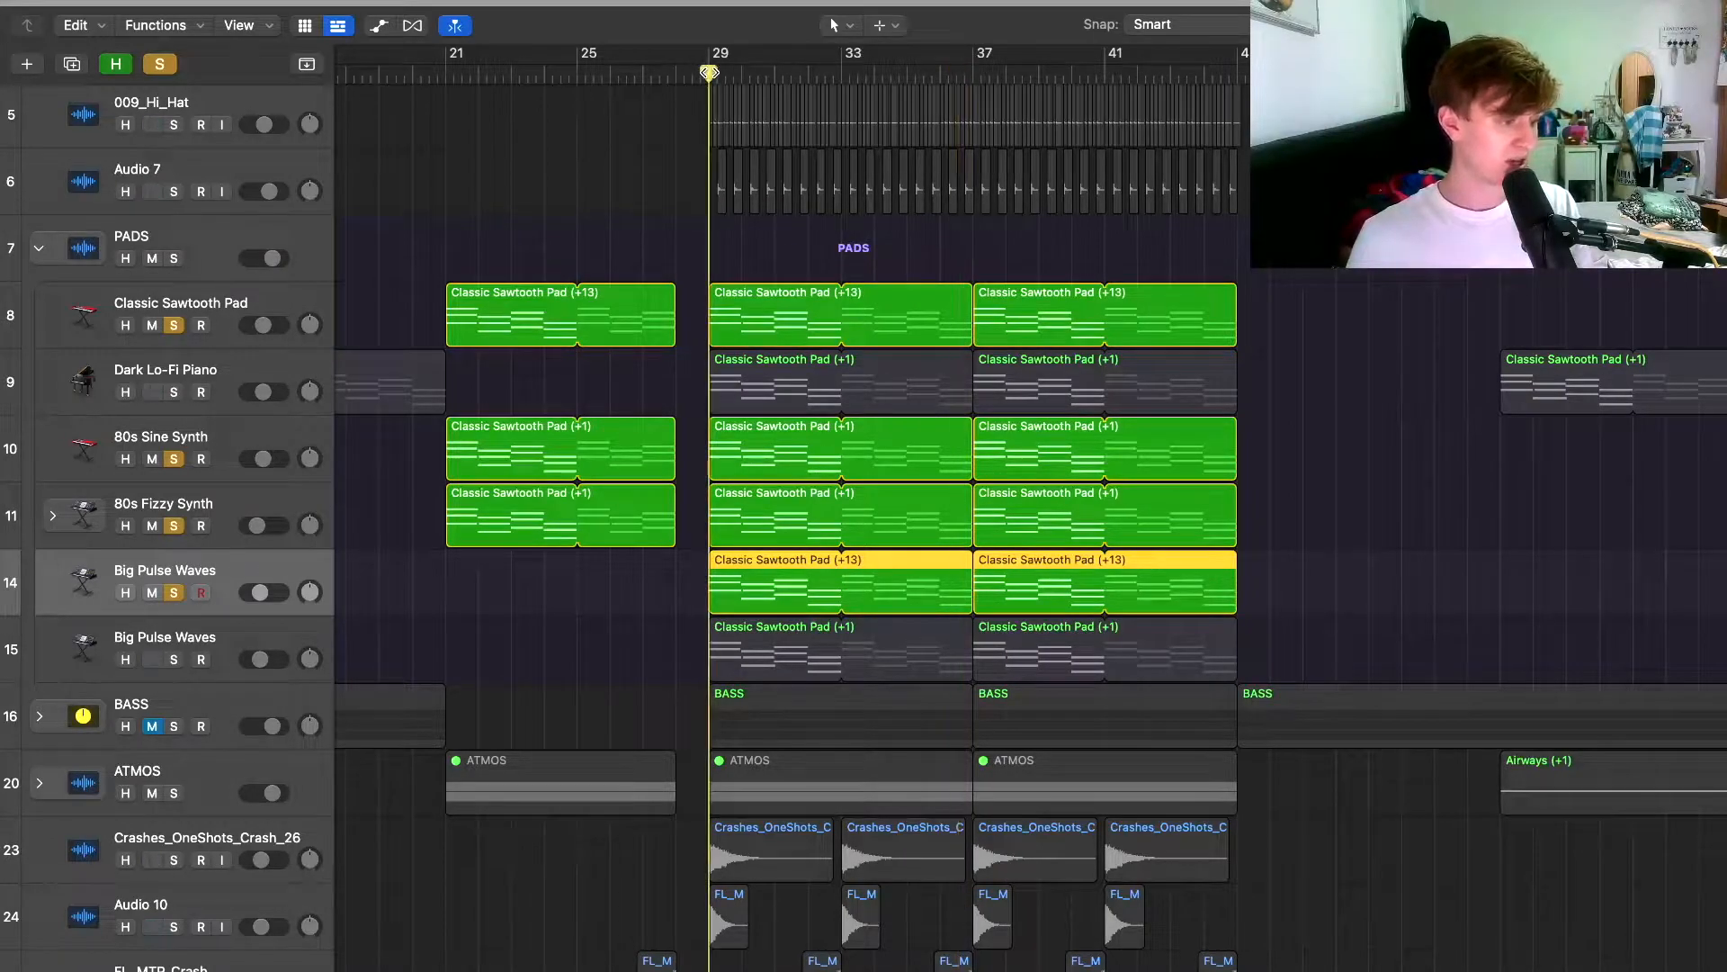
# Solo the Dark Lo-Fi Piano and the second Big Pulse Waves track to hear all pad layers together.
pyautogui.click(173, 392)
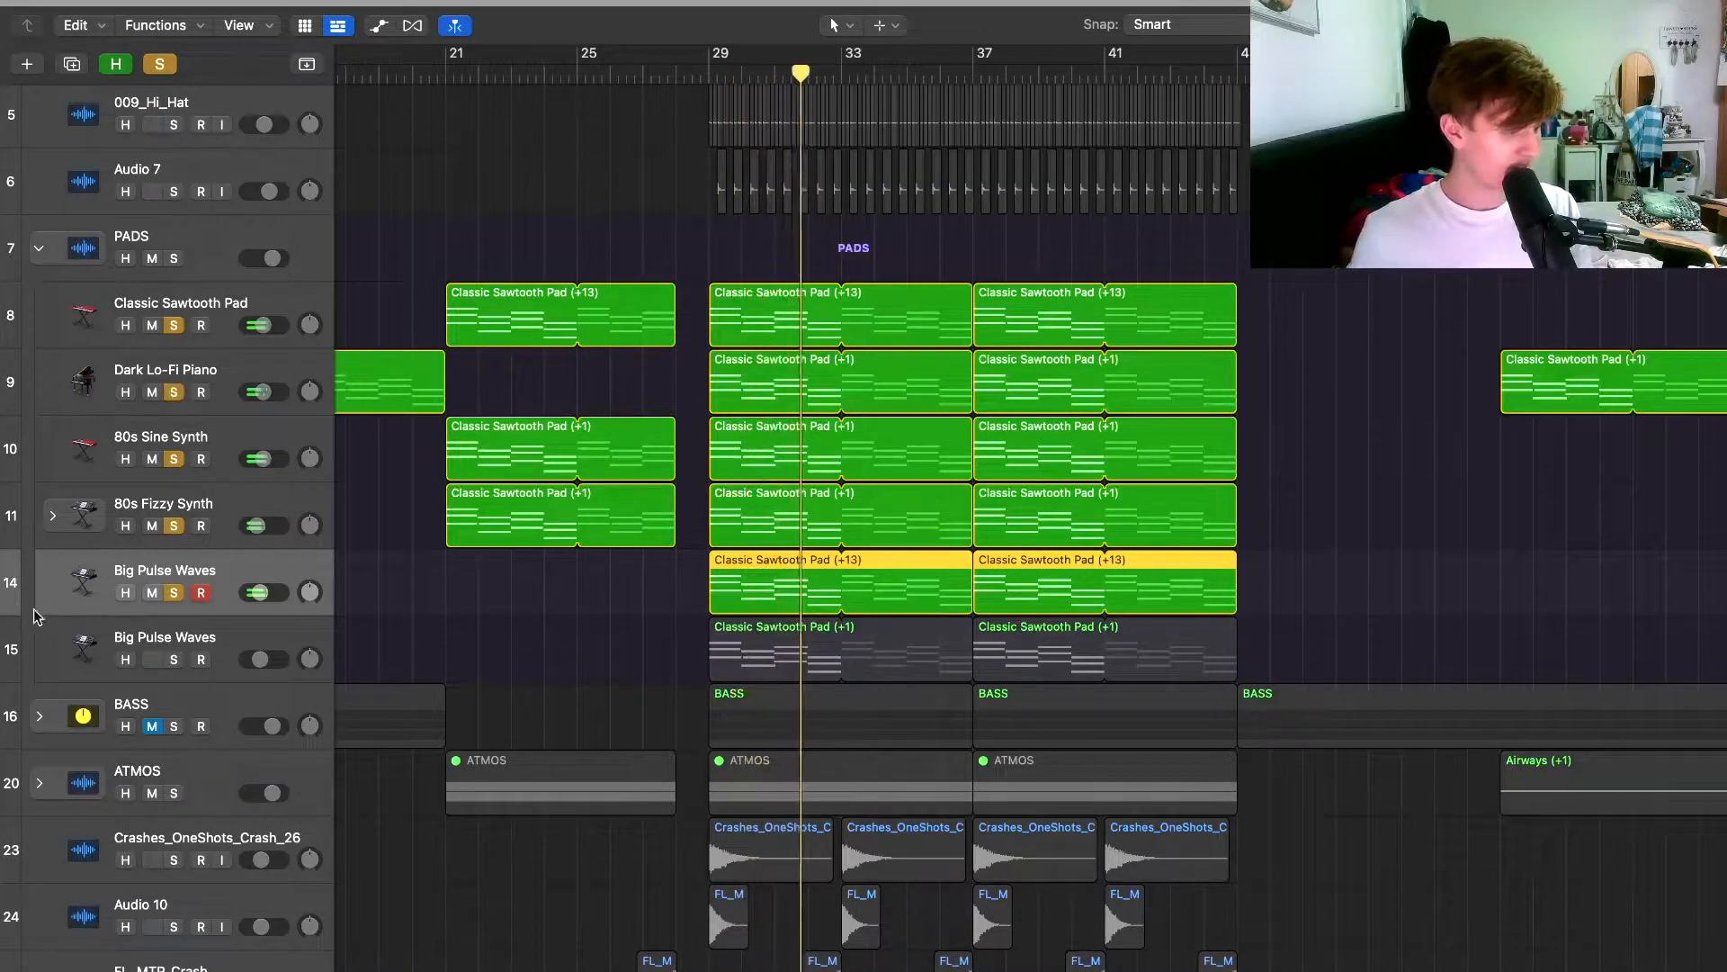
pyautogui.click(173, 659)
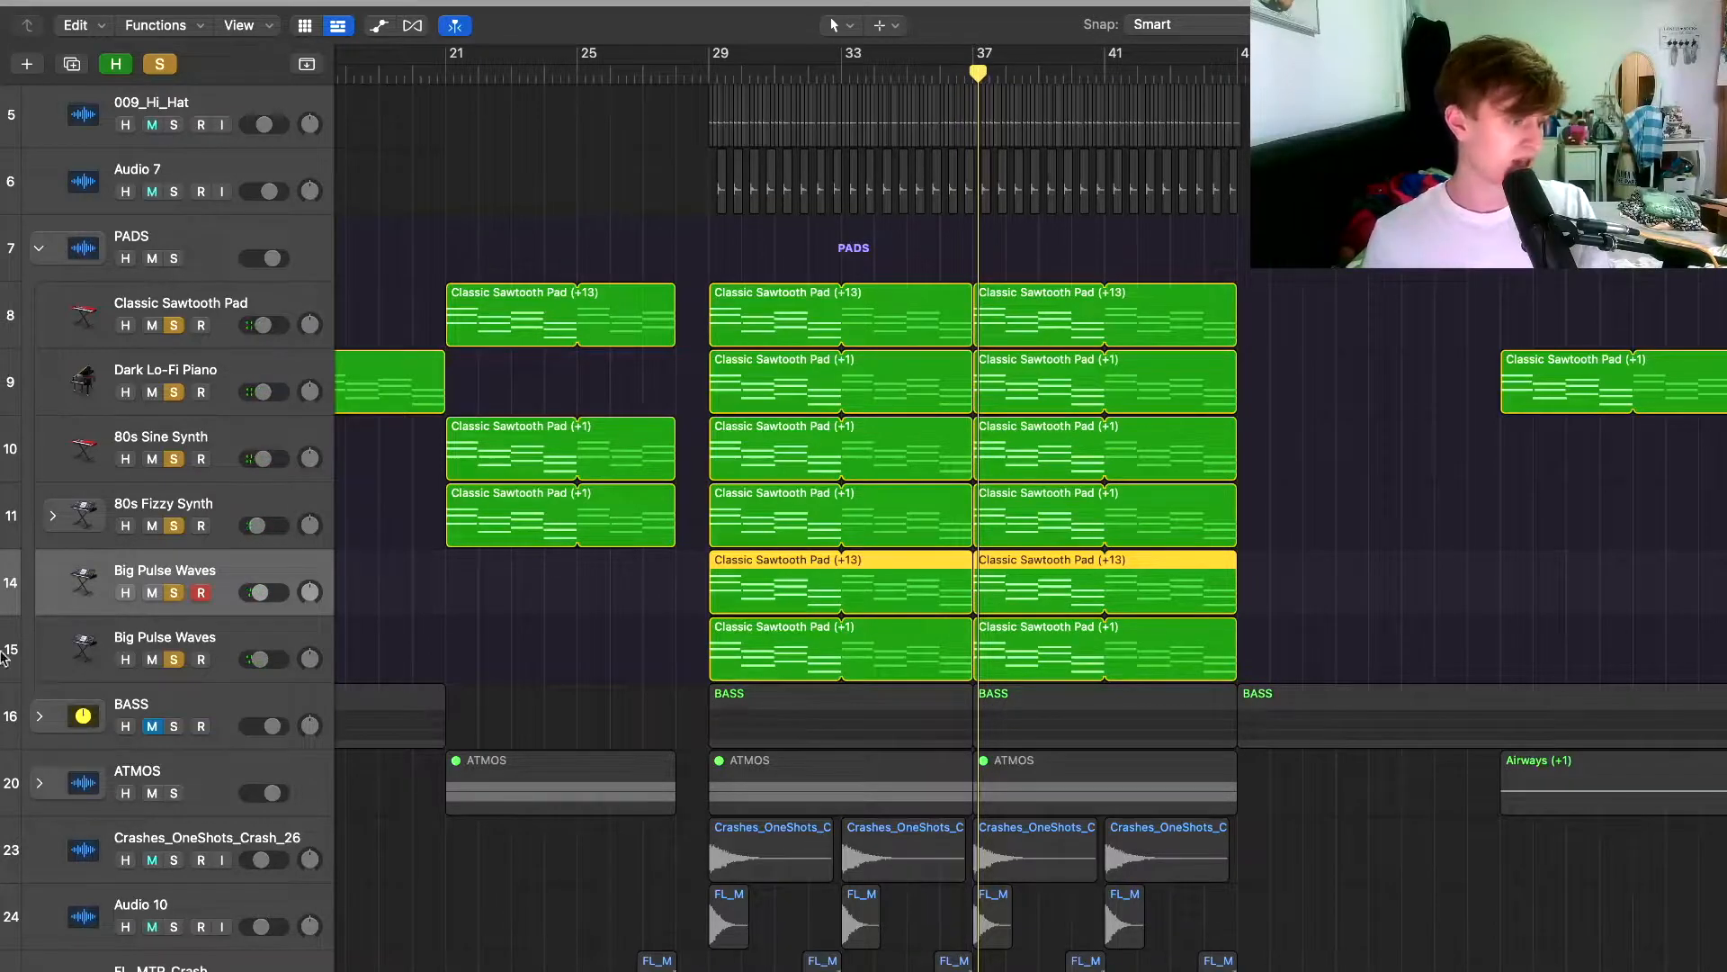
pyautogui.scroll(5, 3, 657)
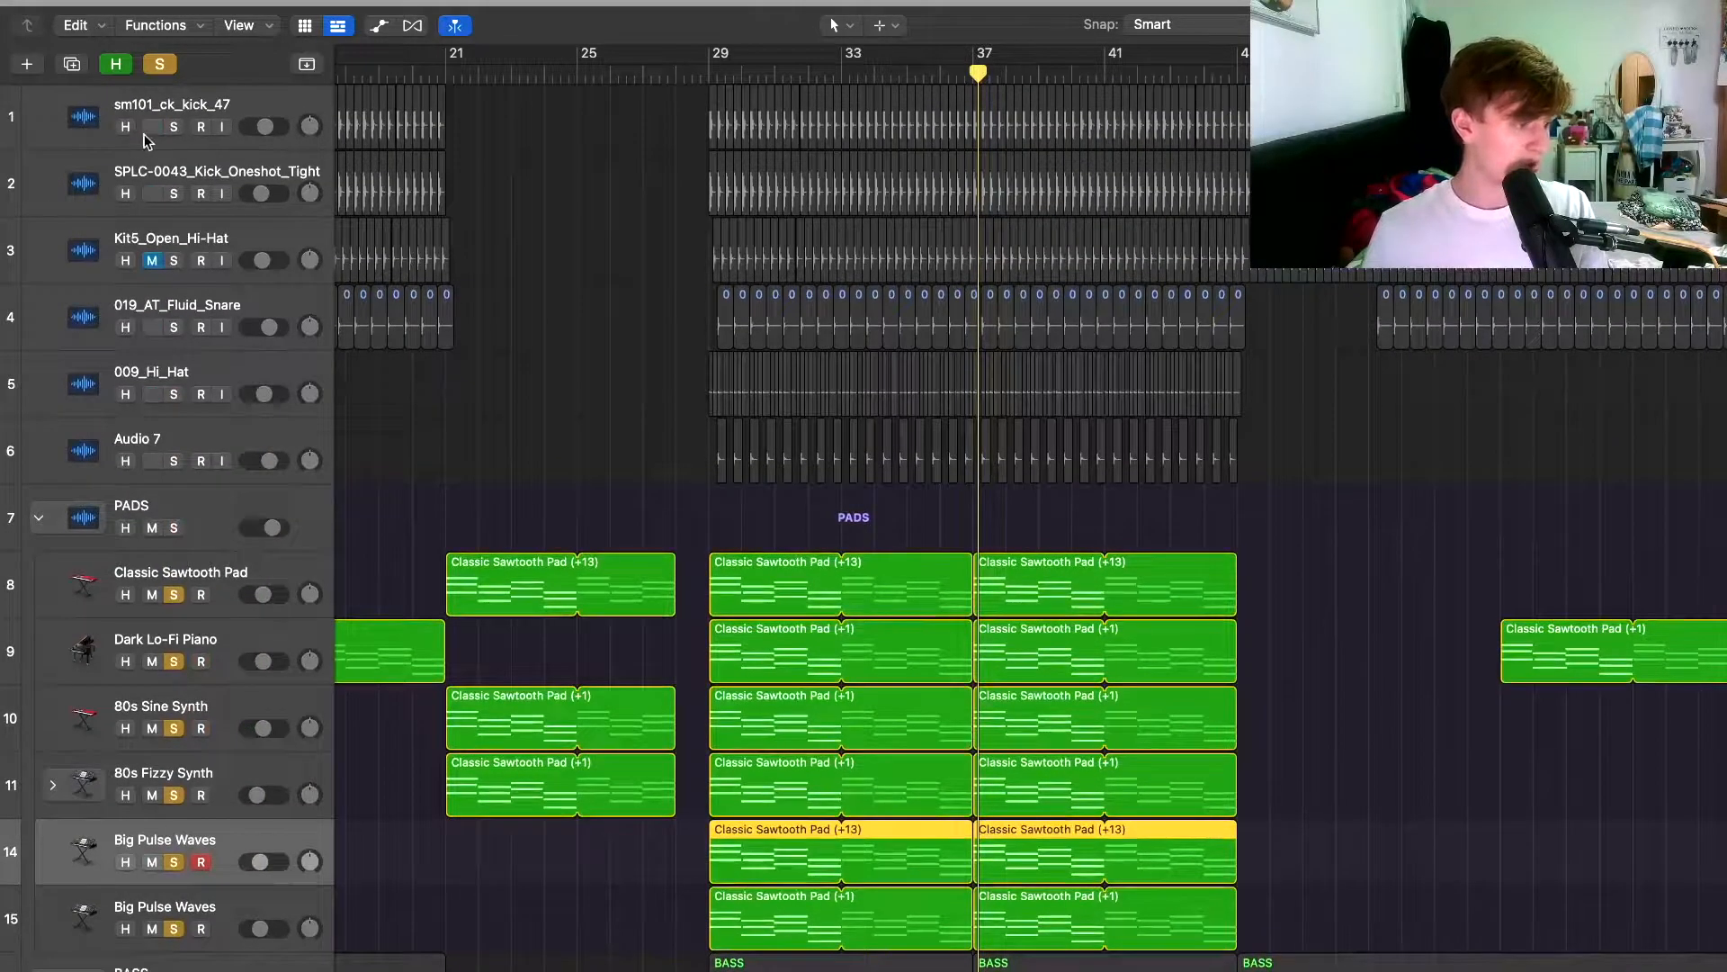
# Solo the six drum tracks and the BASS track alongside the pads, and play them together from bar 29.
pyautogui.moveTo(173, 126); pyautogui.dragTo(180, 529)
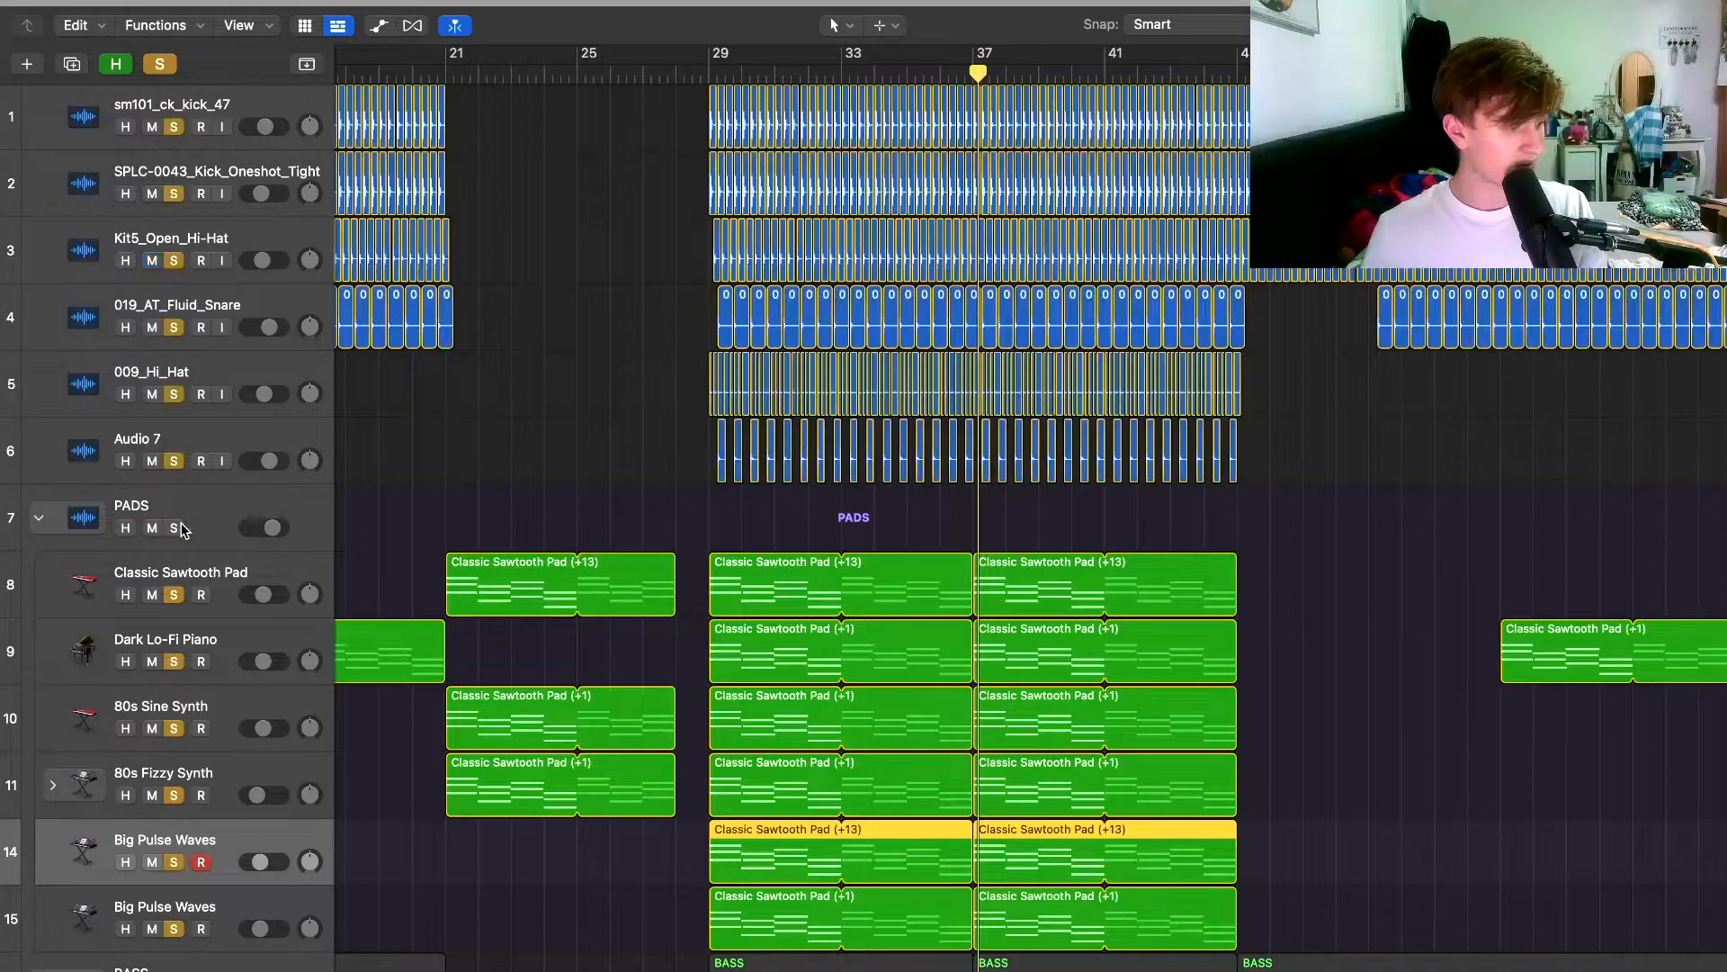
pyautogui.scroll(-8, 189, 463)
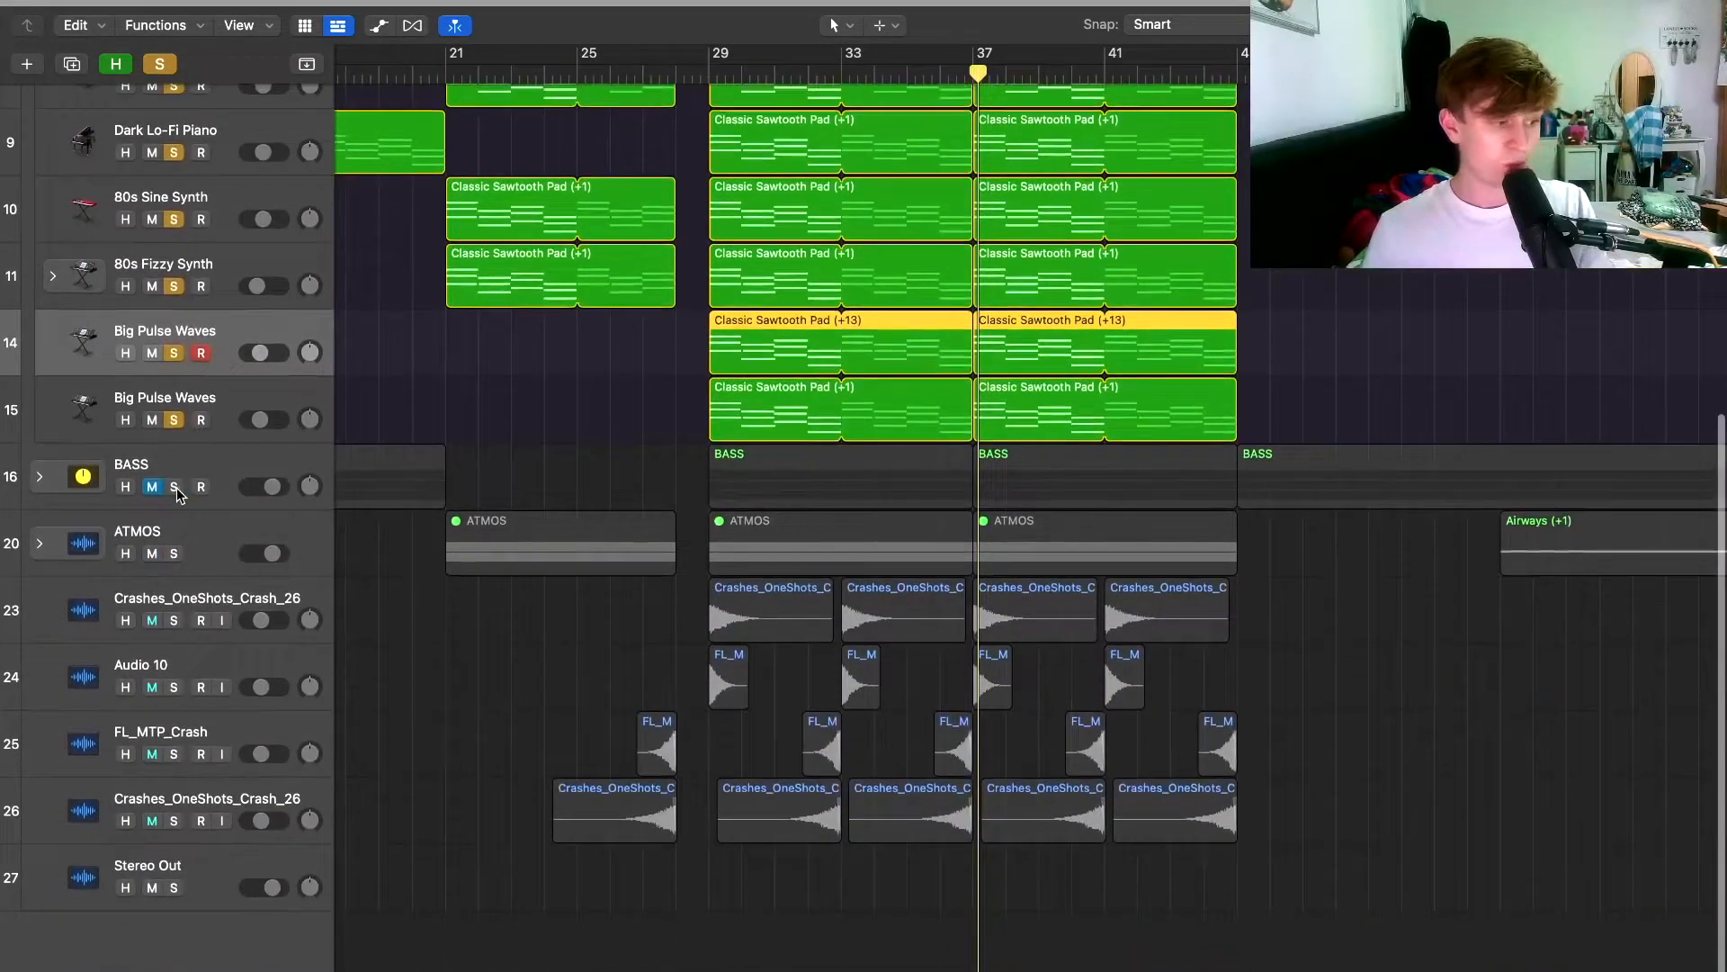
pyautogui.click(175, 486)
pyautogui.click(709, 72)
pyautogui.press('space')
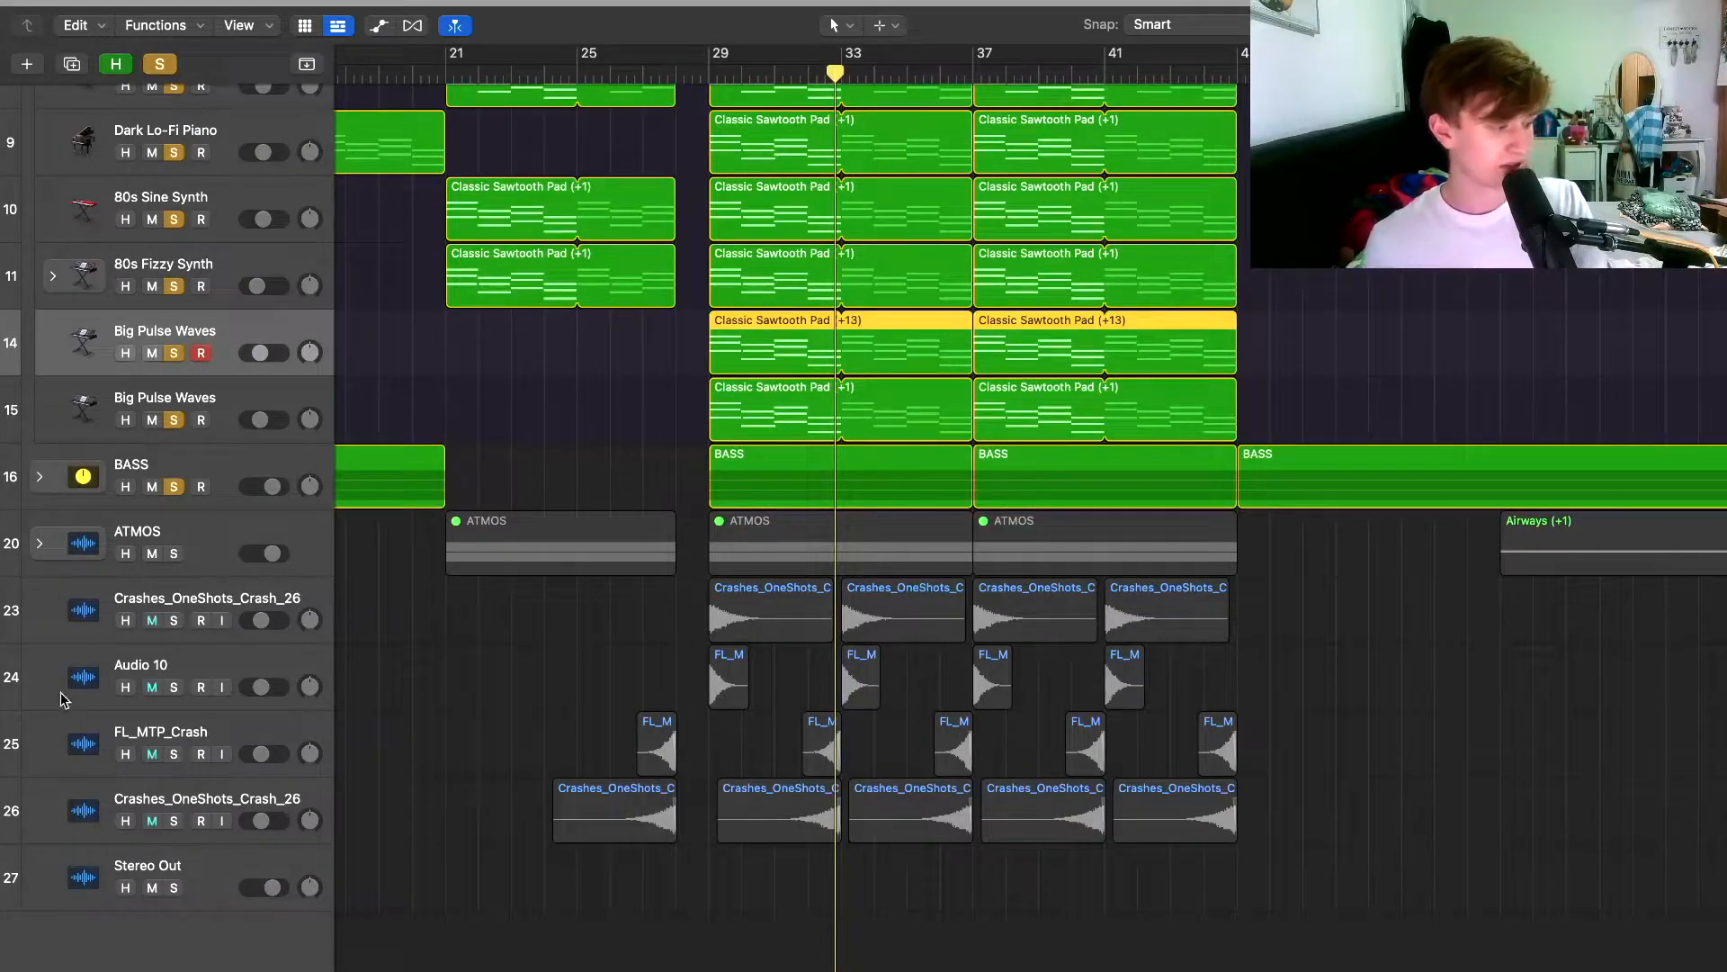
# Expand the ATMOS stack, clear all existing solos, and play only the ATMOS layers from bar 29.
pyautogui.click(39, 544)
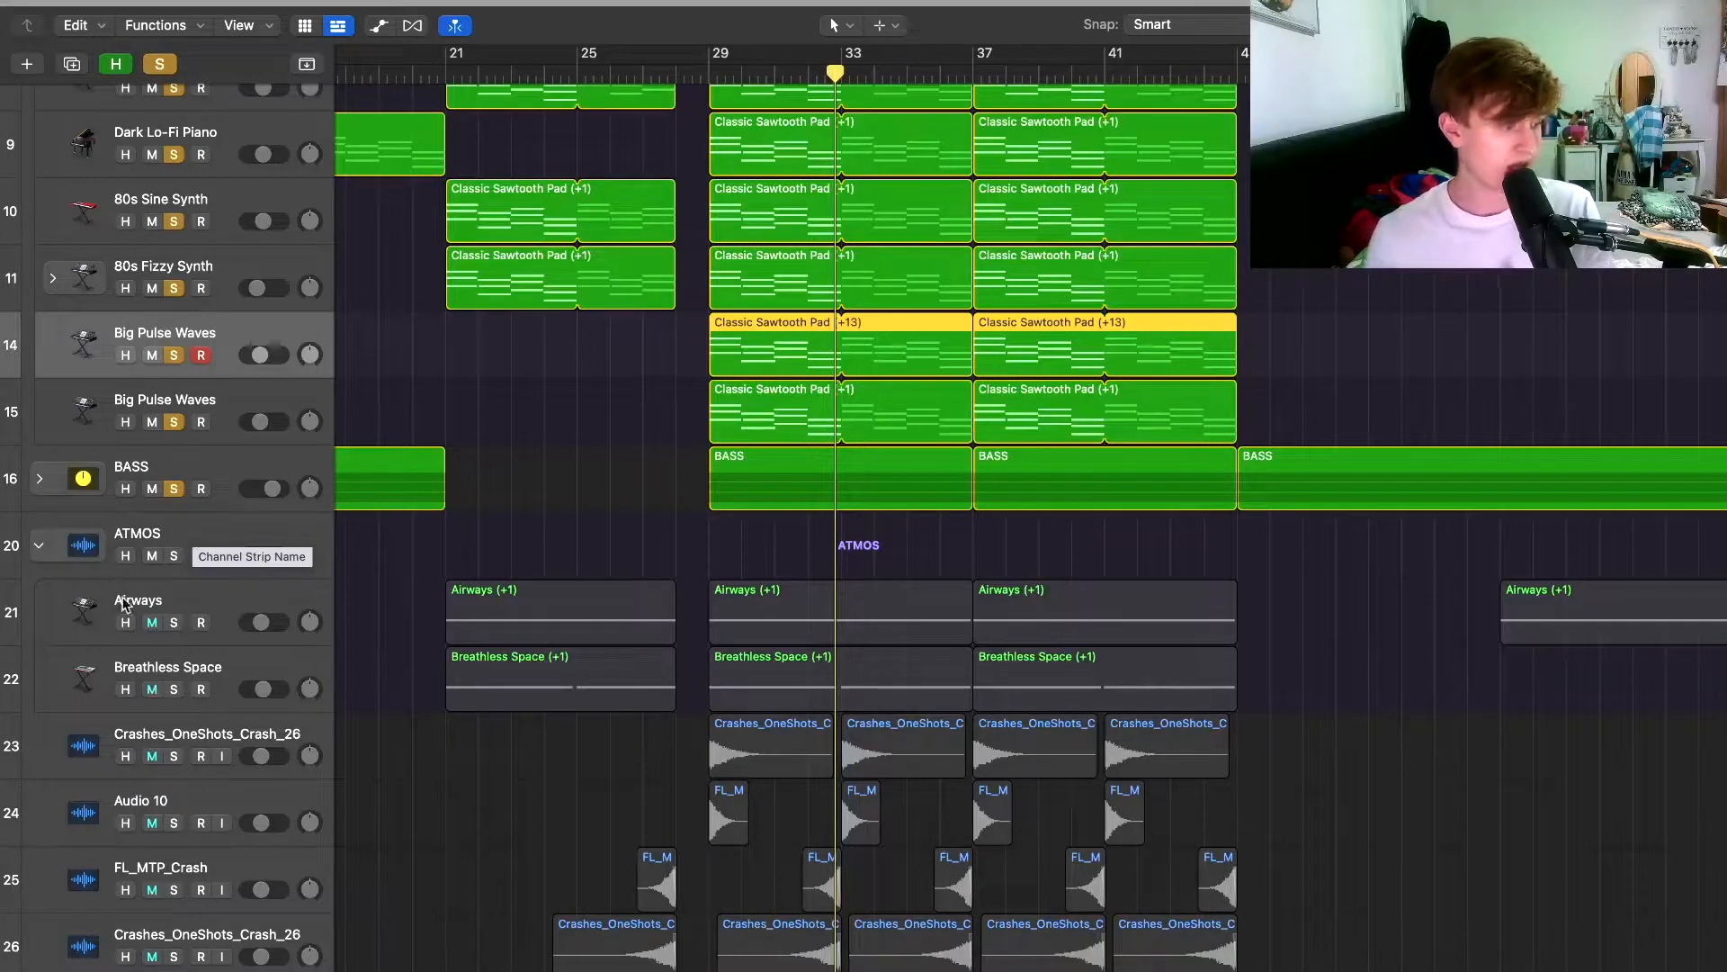
pyautogui.click(176, 563)
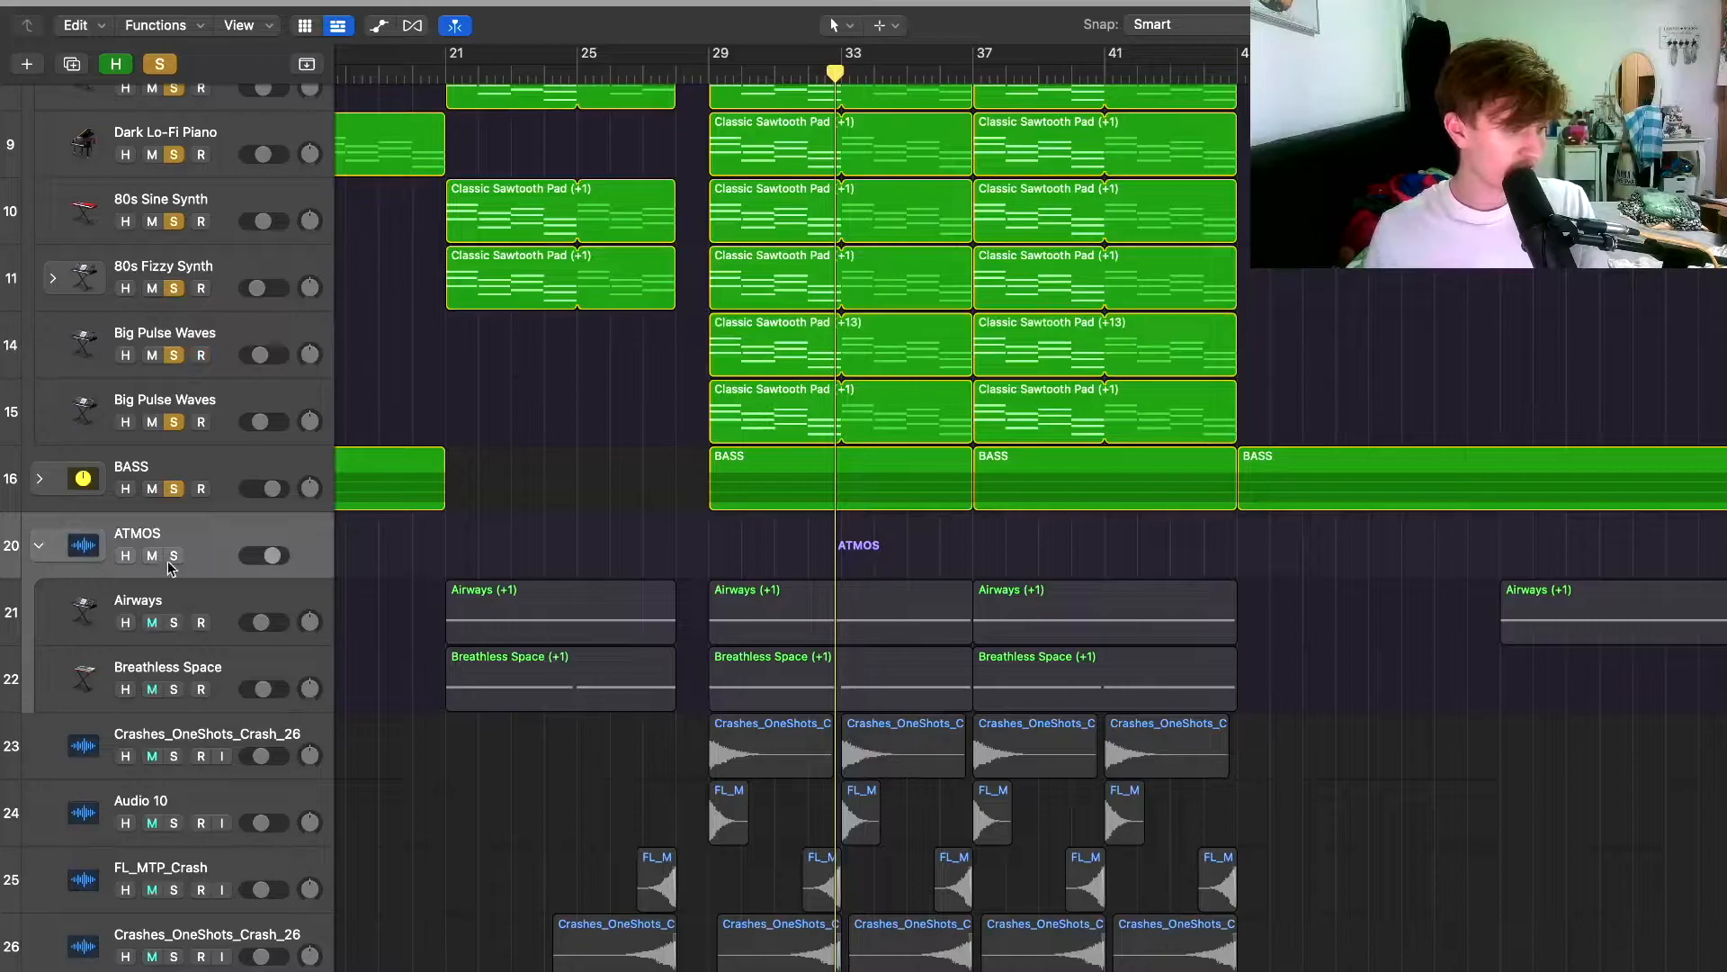
pyautogui.click(159, 64)
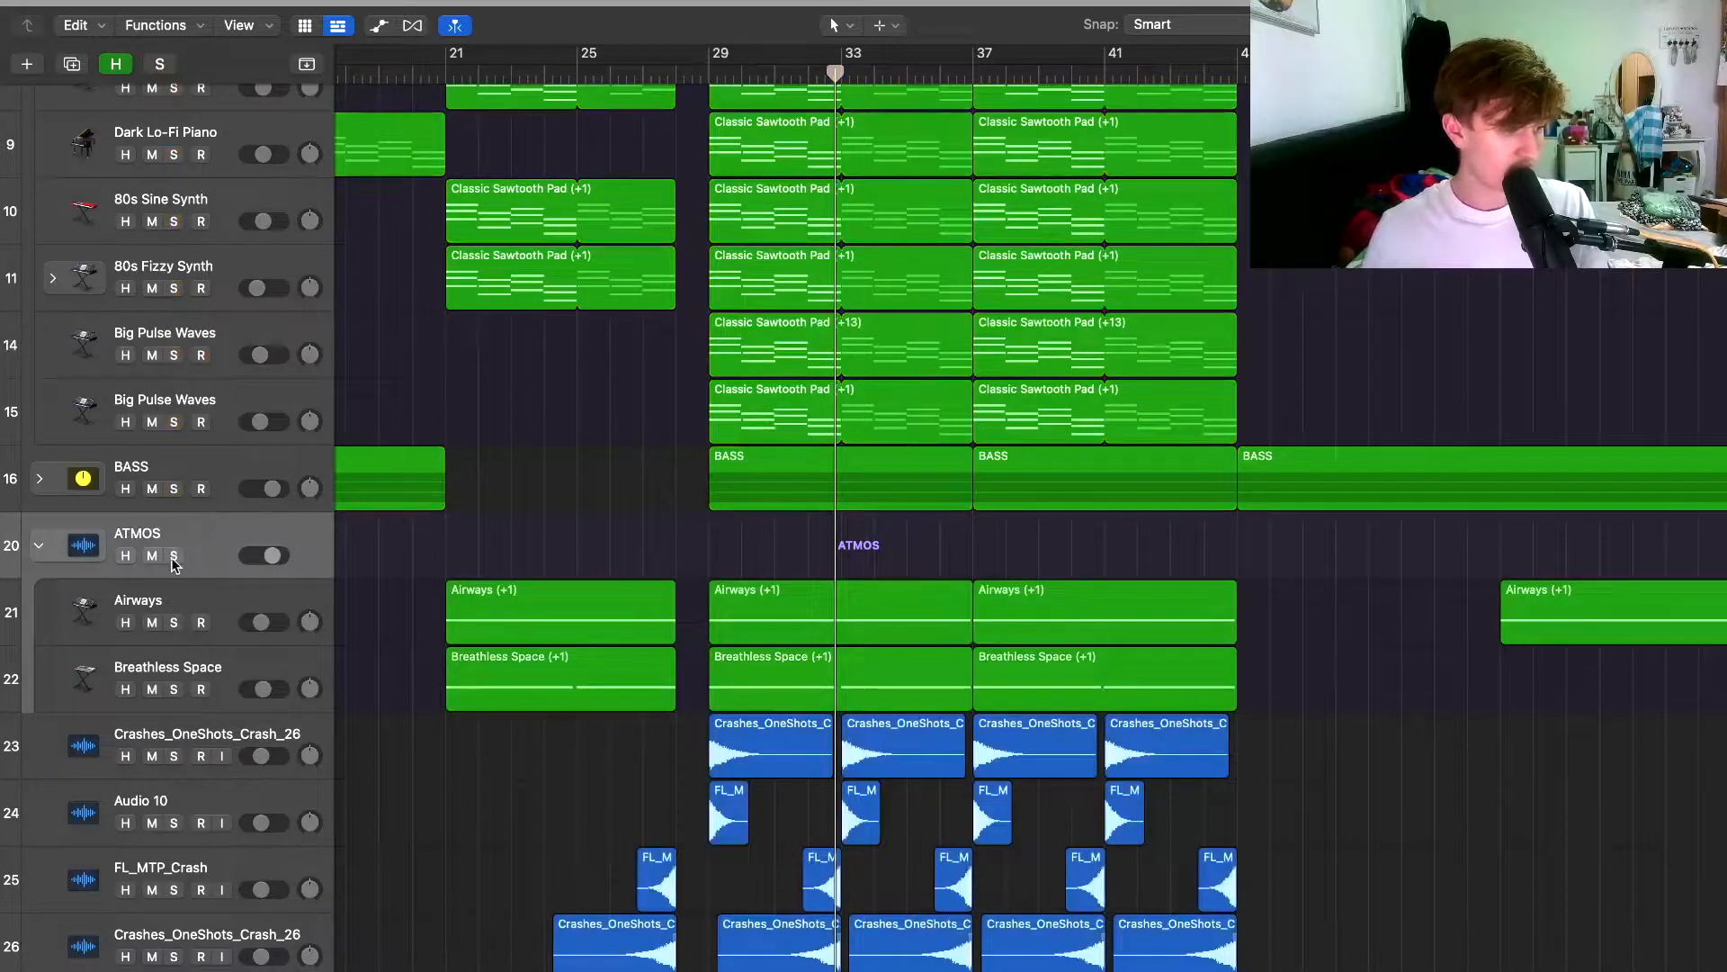
pyautogui.click(173, 558)
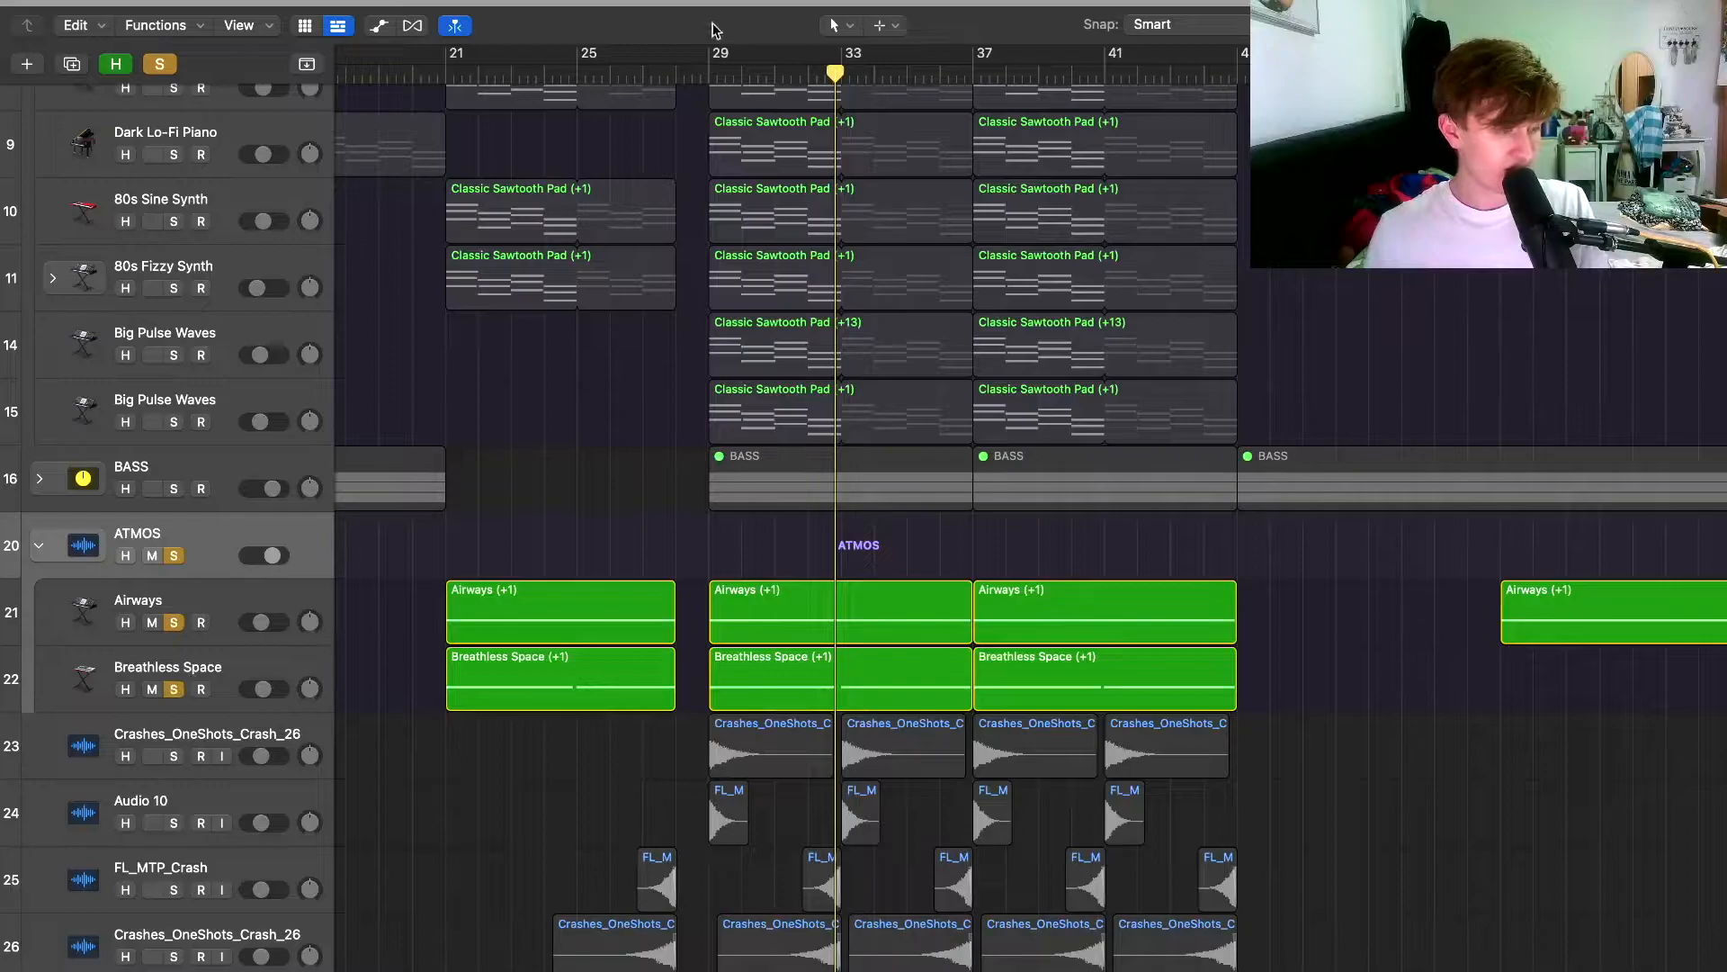
pyautogui.click(710, 73)
pyautogui.press('space')
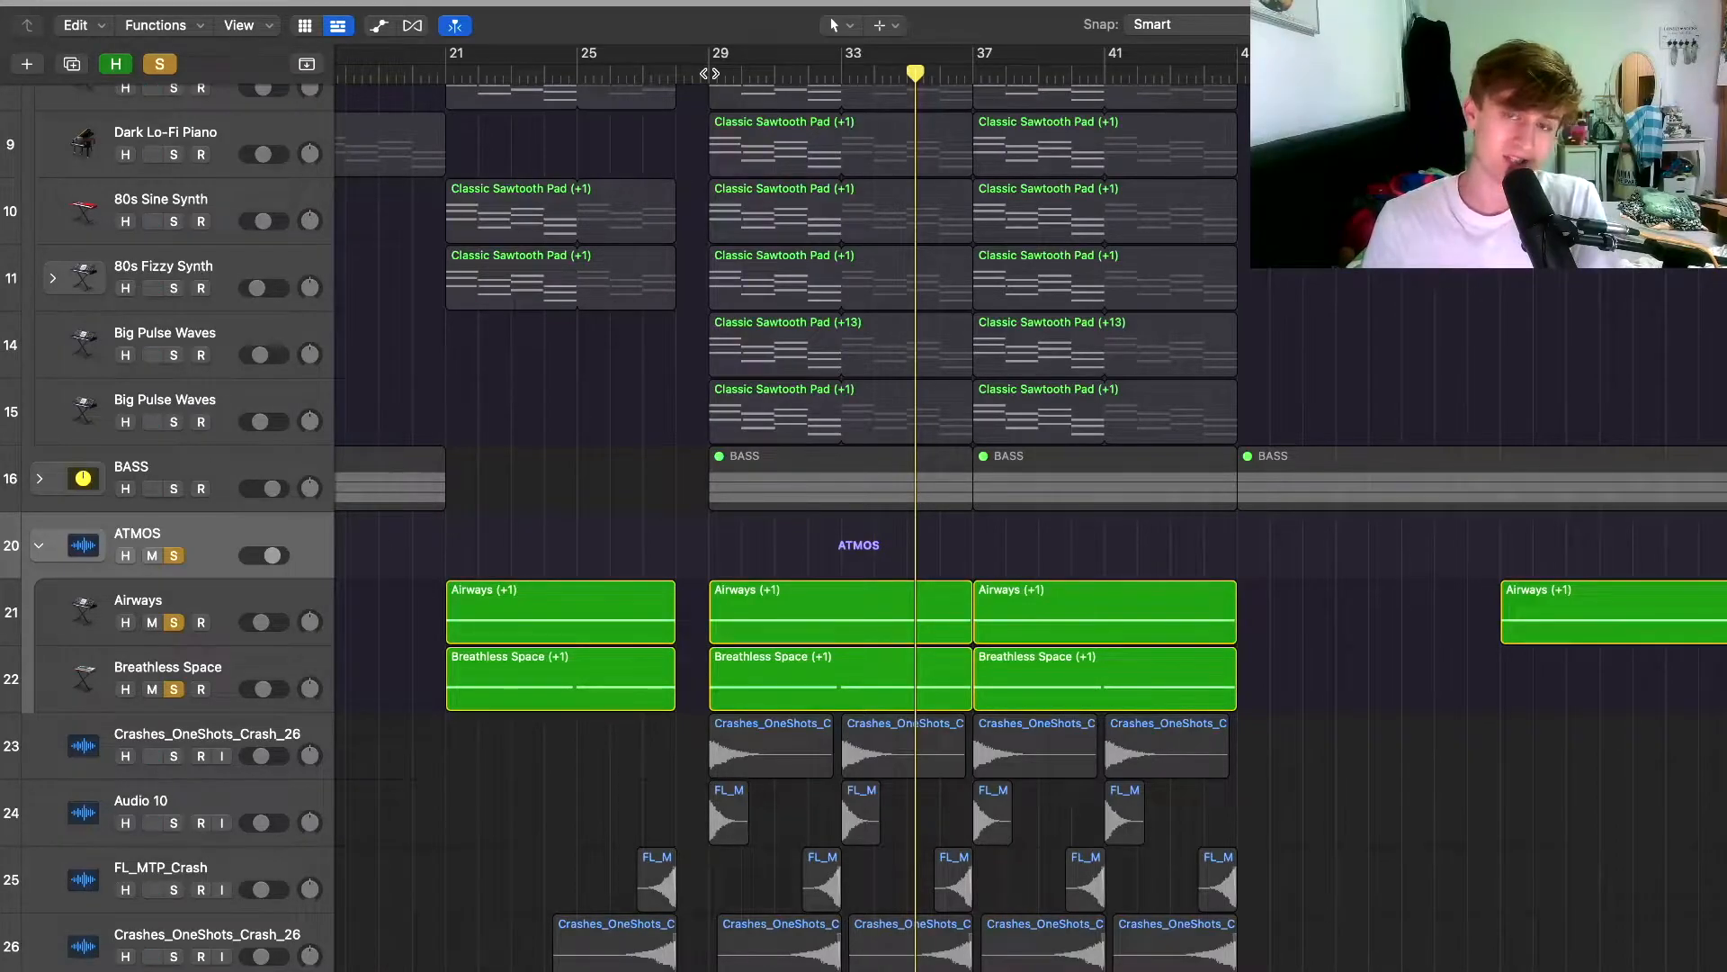
# Solo the PADS stack together with ATMOS, leaving BASS unsoloed, and play both from bar 29.
pyautogui.click(701, 76)
pyautogui.scroll(5, 144, 600)
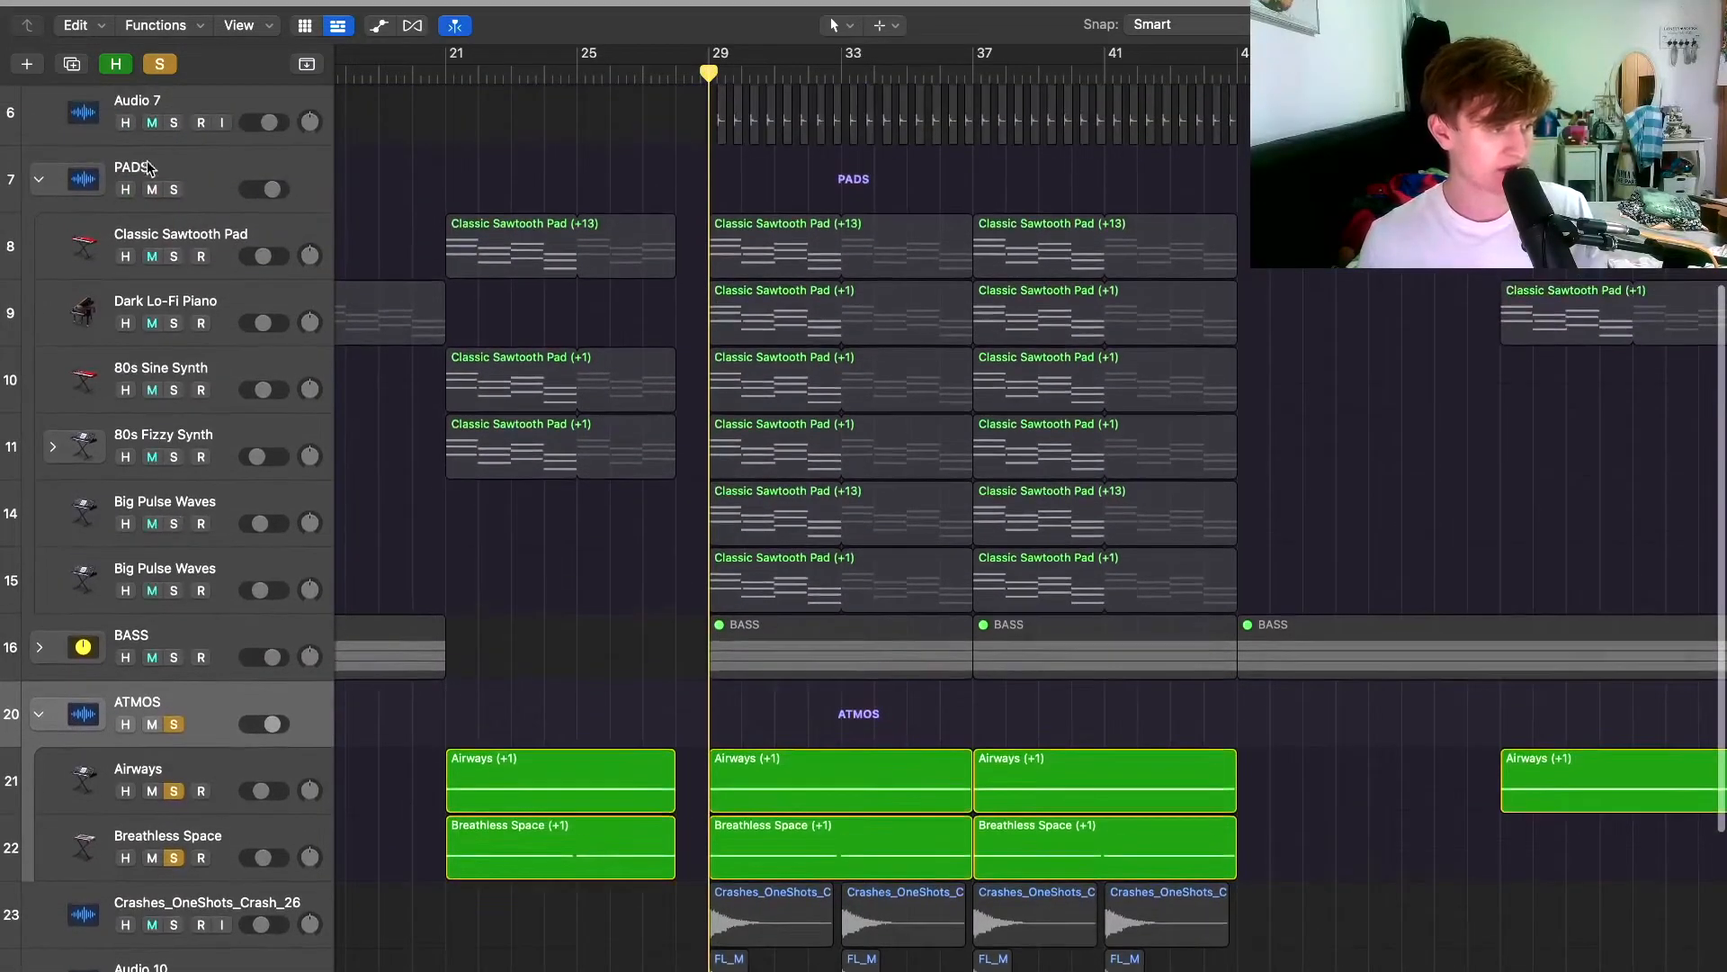
pyautogui.click(174, 189)
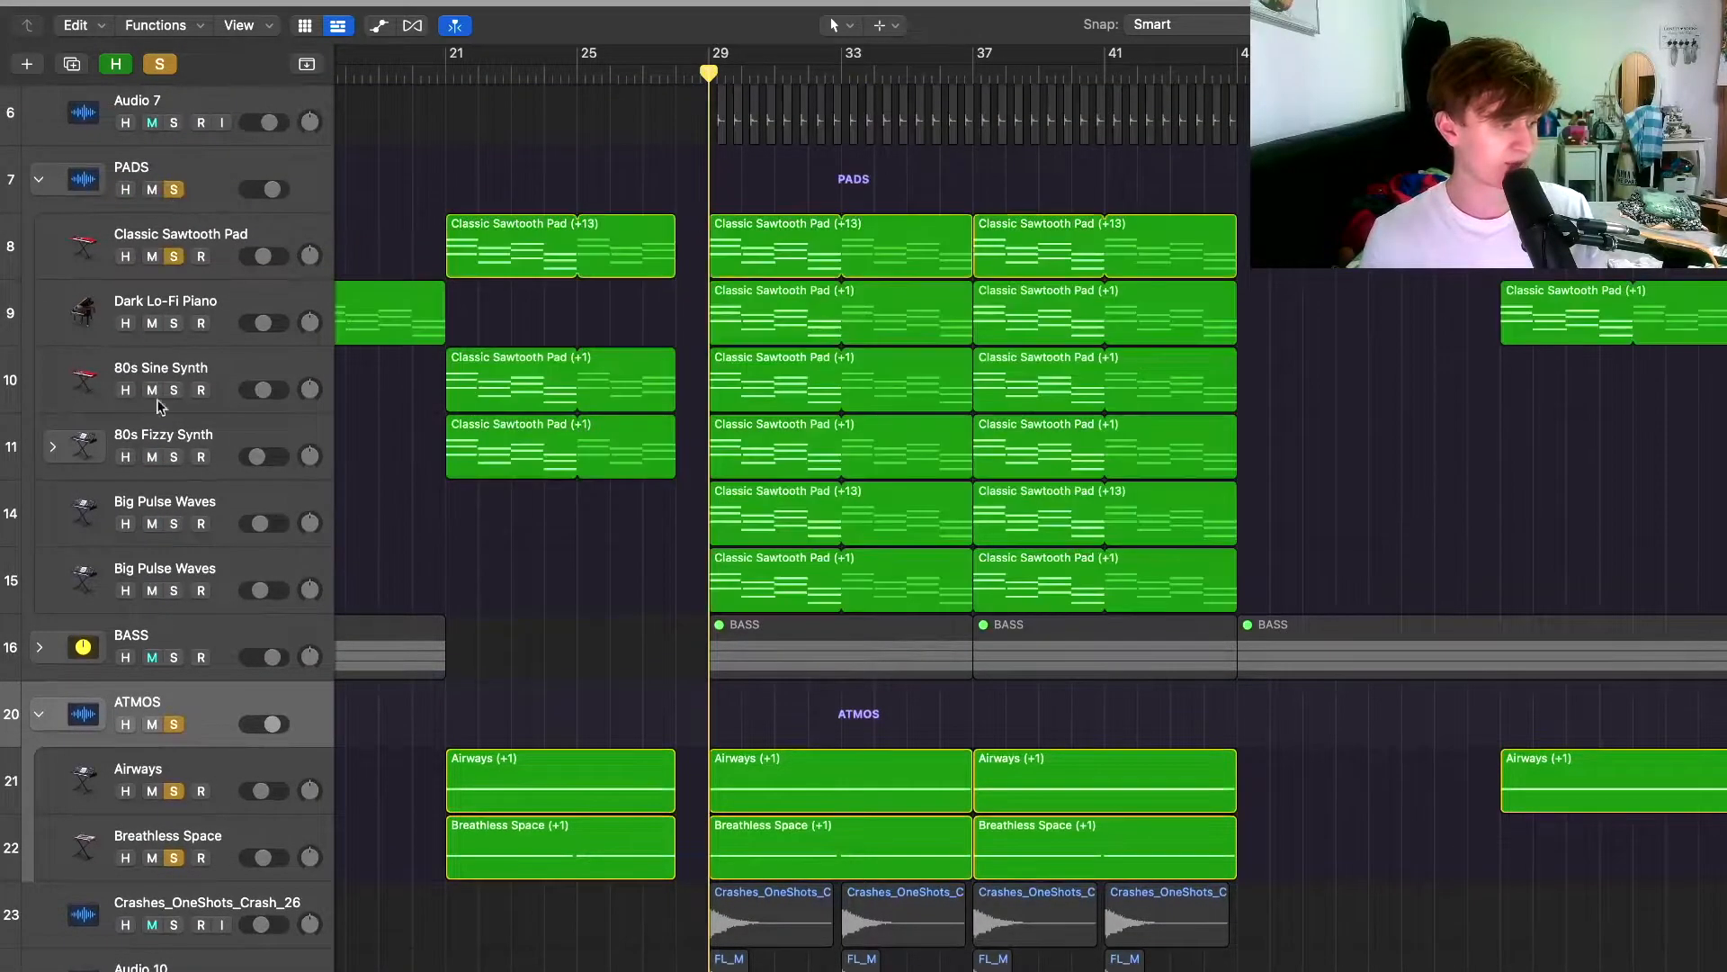
pyautogui.click(174, 657)
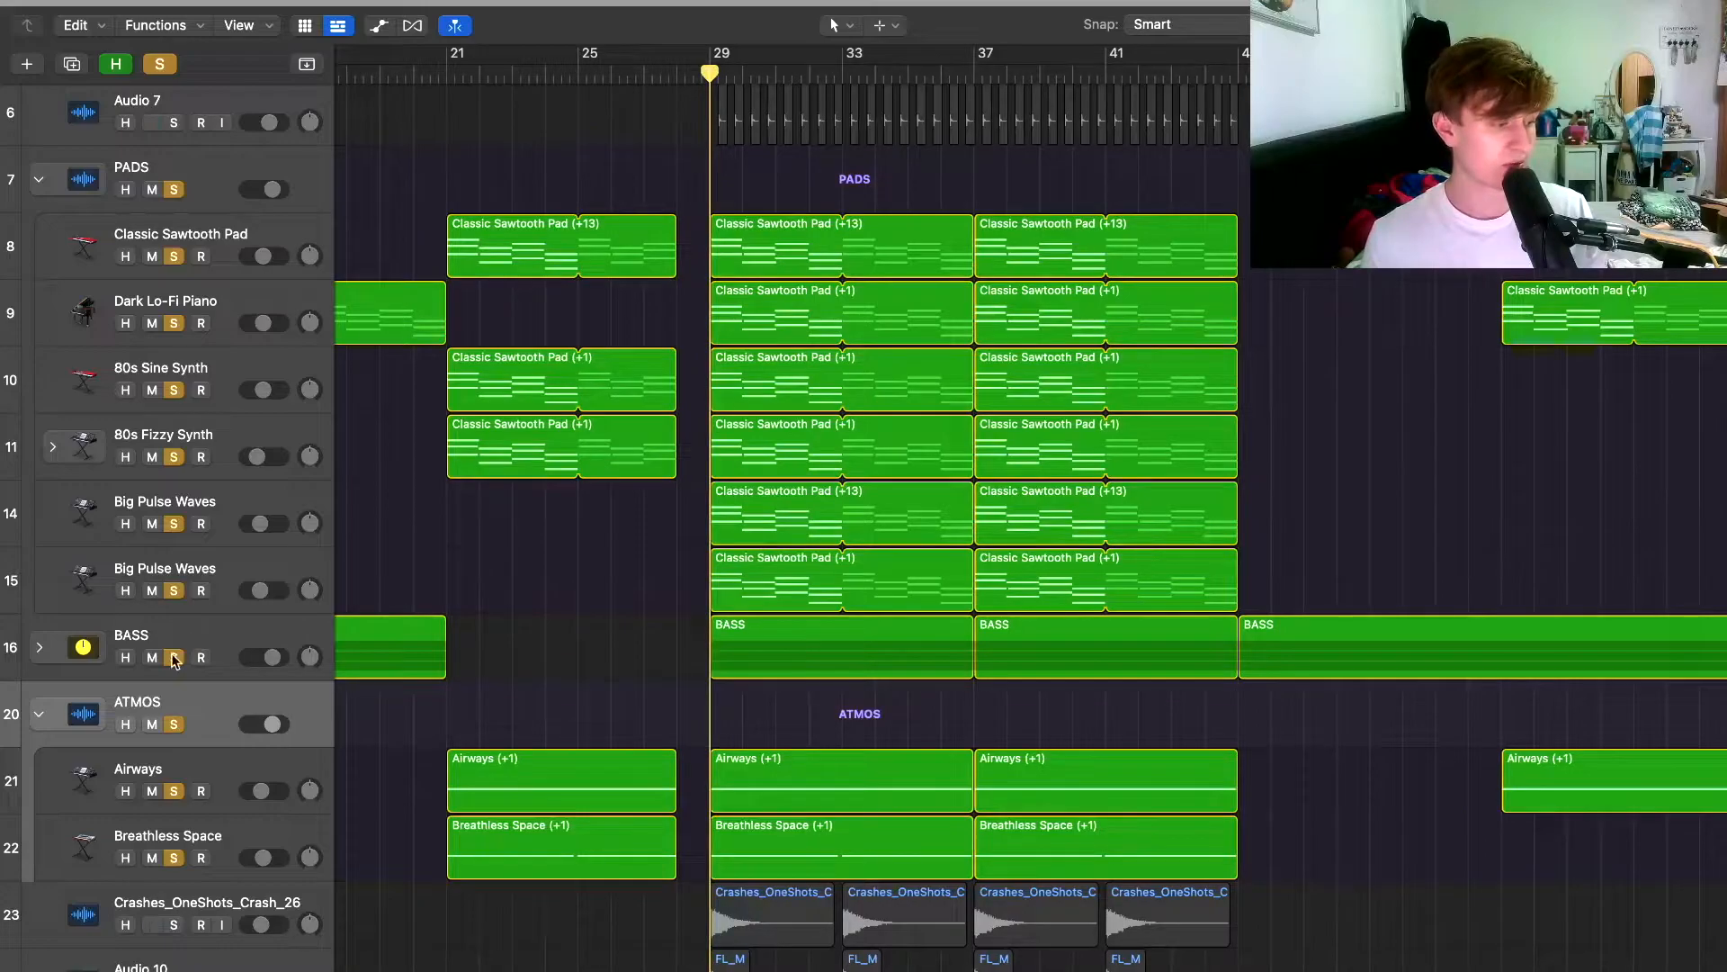
pyautogui.click(174, 658)
pyautogui.press('space')
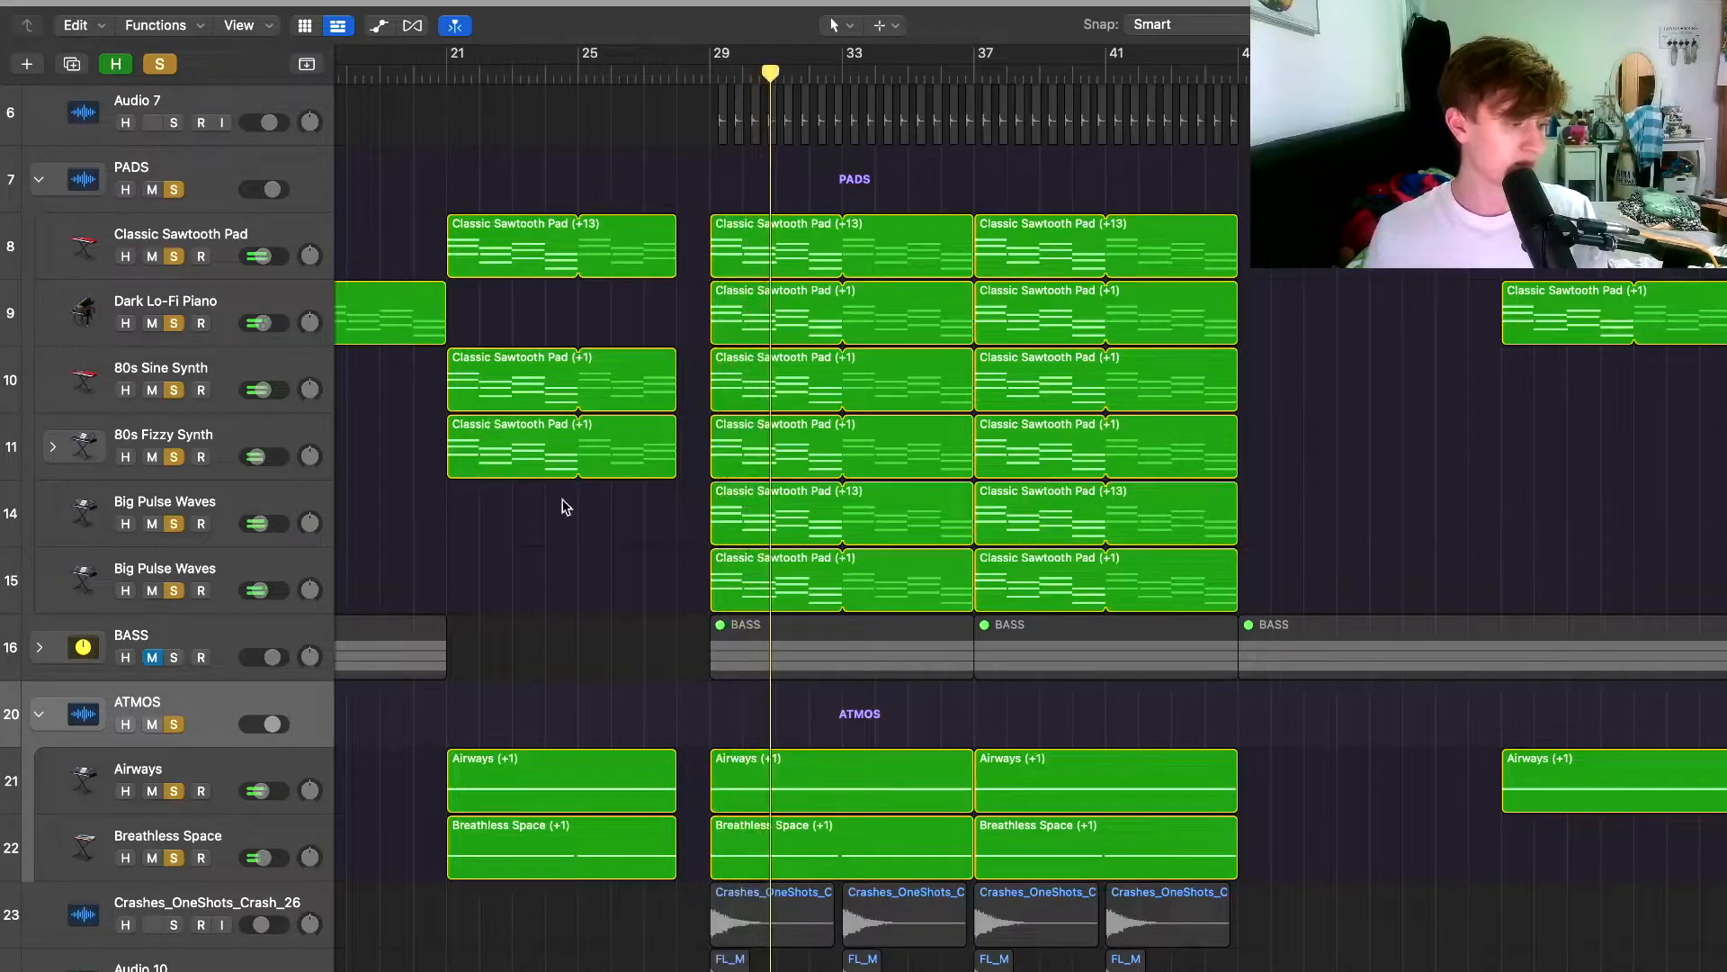
# Add the BASS track and all six drum tracks to the soloed layers during playback.
pyautogui.scroll(-3, 558, 513)
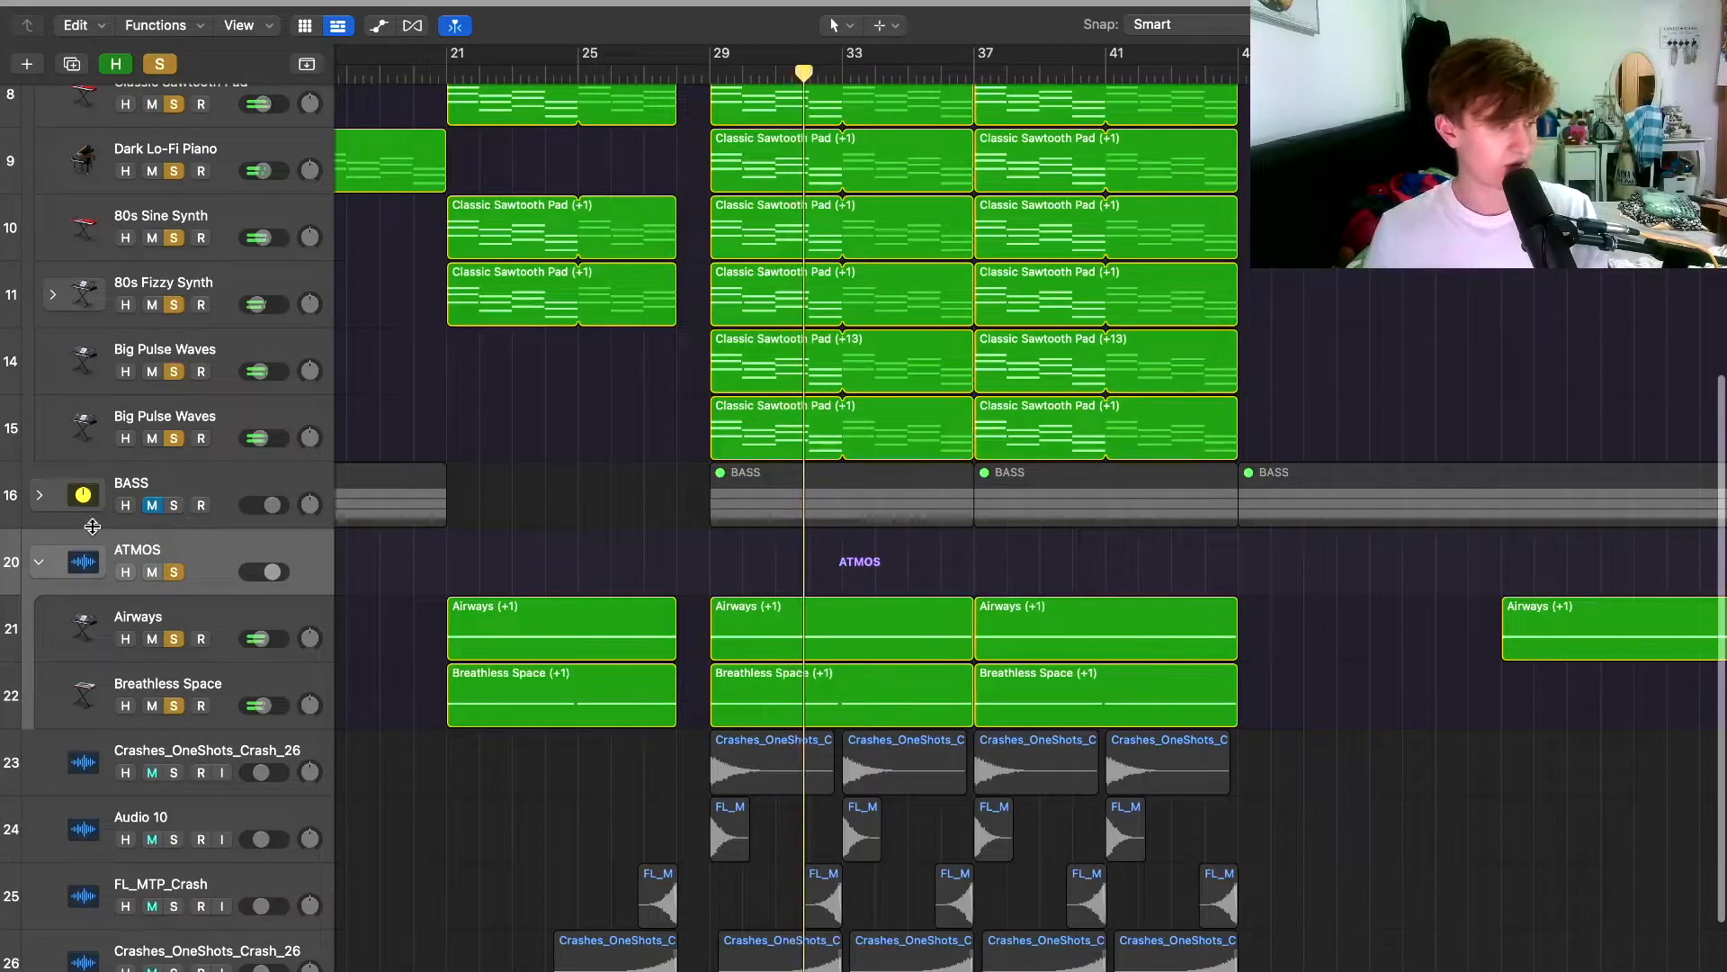
pyautogui.click(174, 505)
pyautogui.scroll(10, 197, 469)
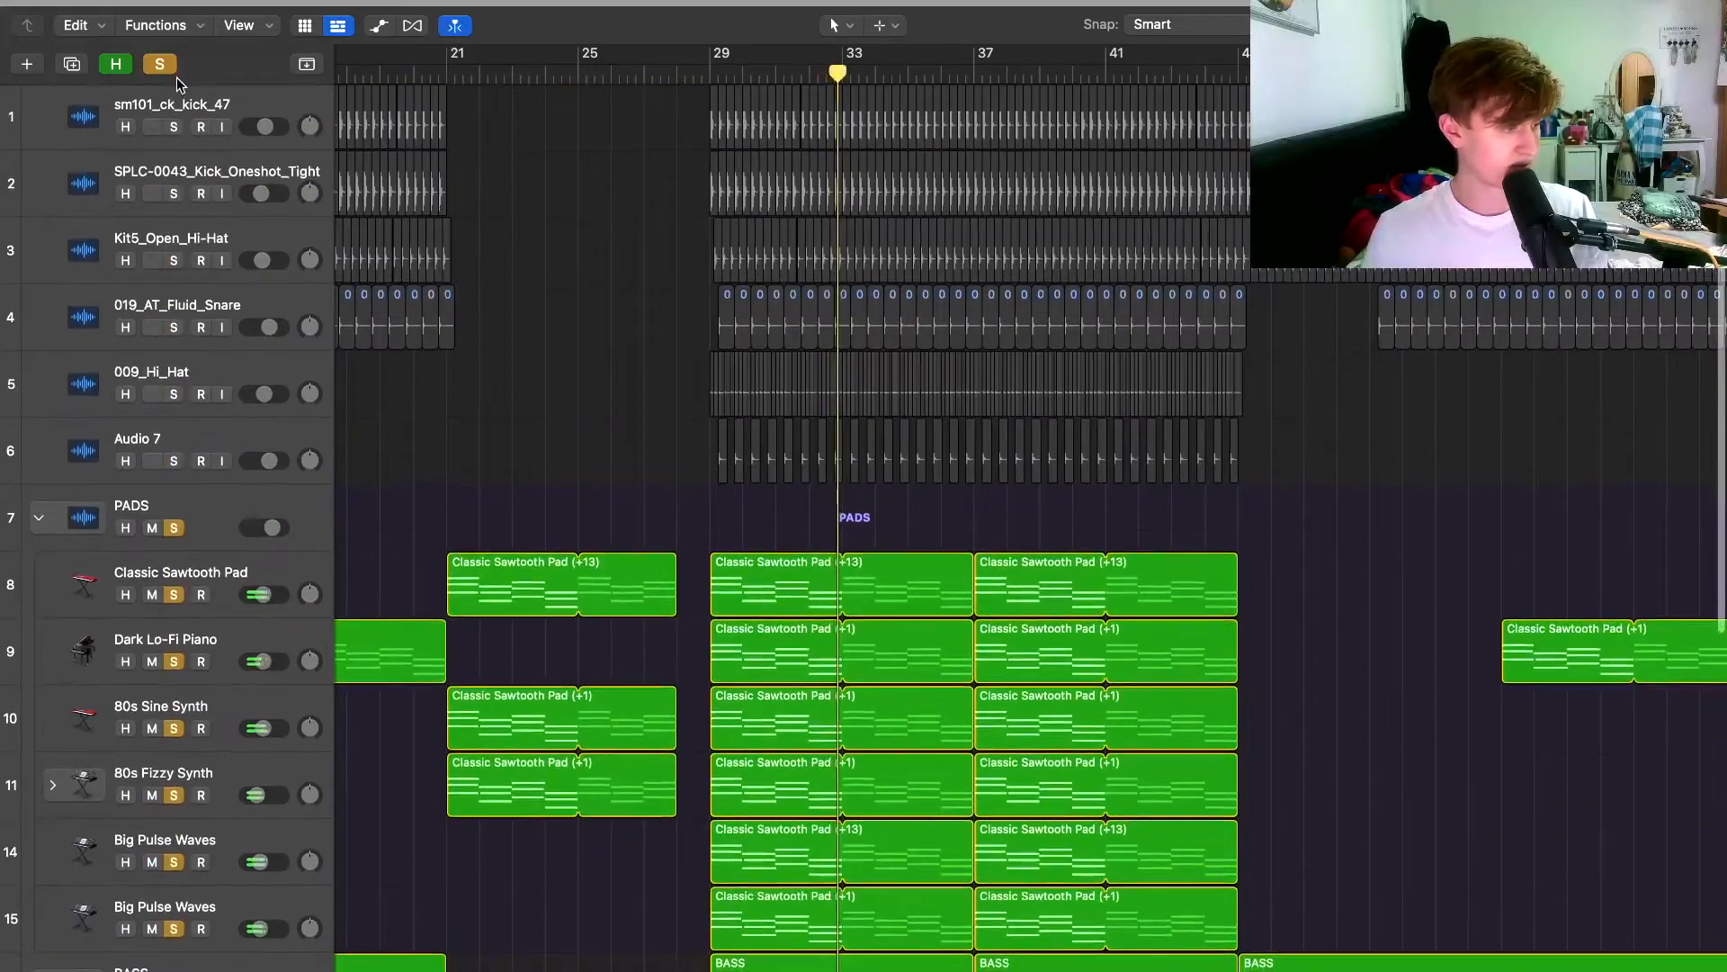
pyautogui.moveTo(174, 127); pyautogui.dragTo(184, 524)
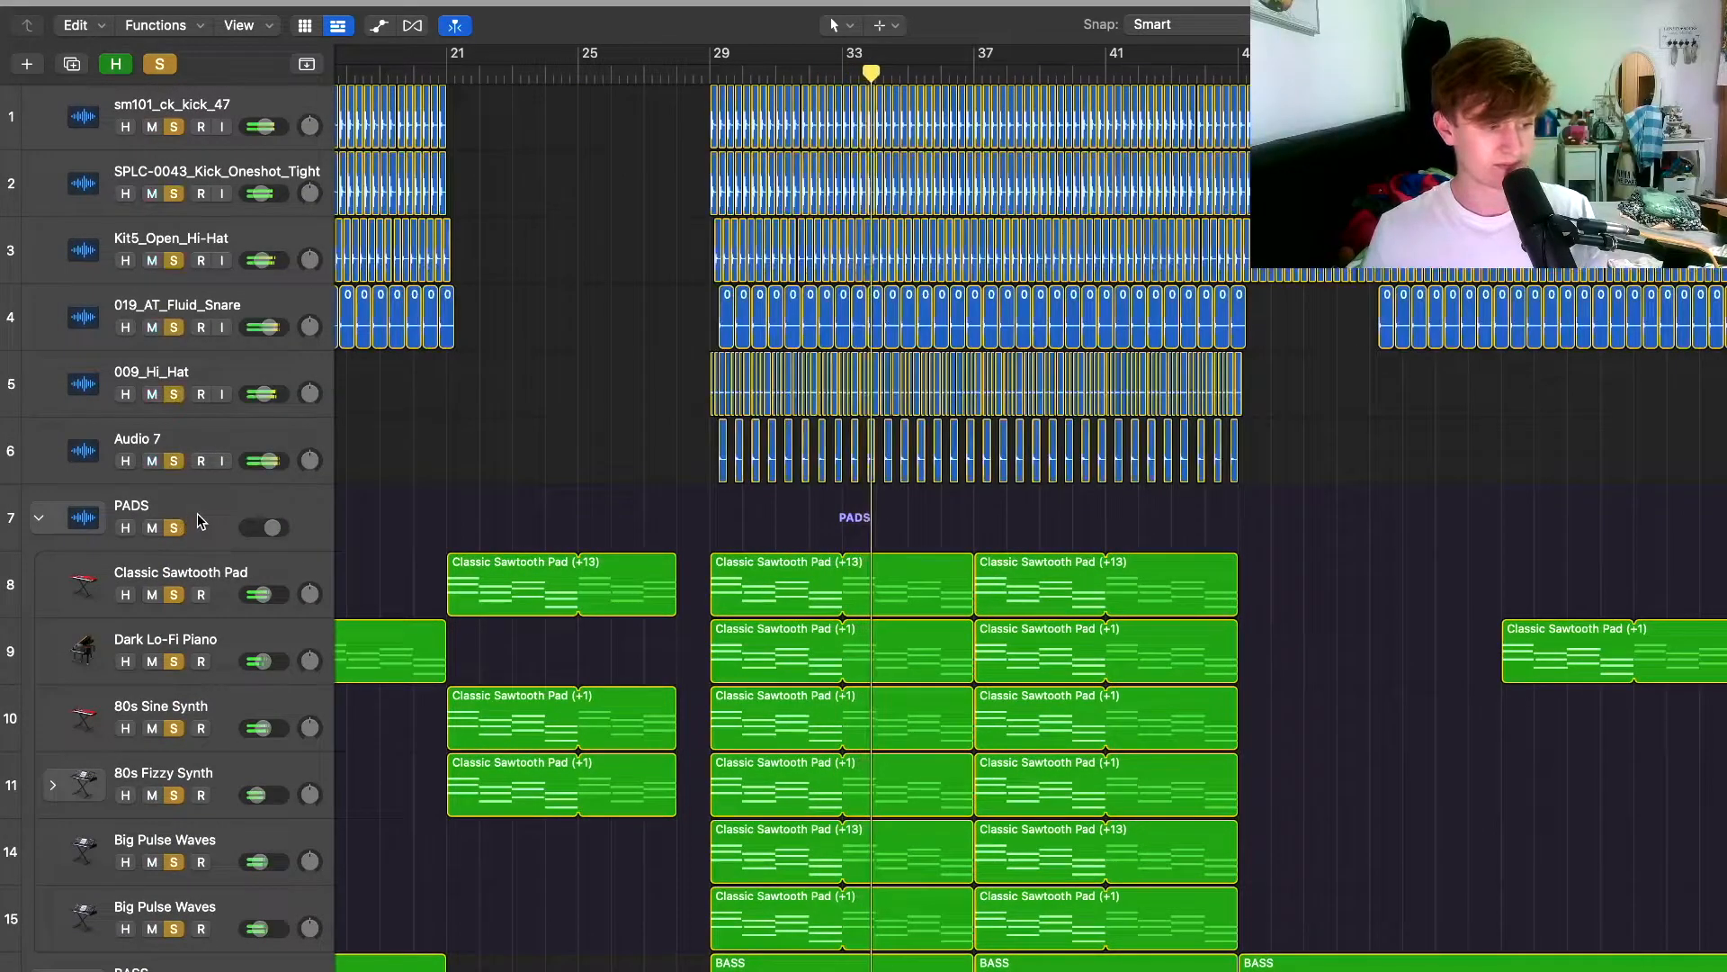
# Solo the crash and effect tracks 23 to 26 plus Stereo Out, and move the playhead to about bar 27.
pyautogui.scroll(-12, 738, 505)
pyautogui.scroll(3, 736, 506)
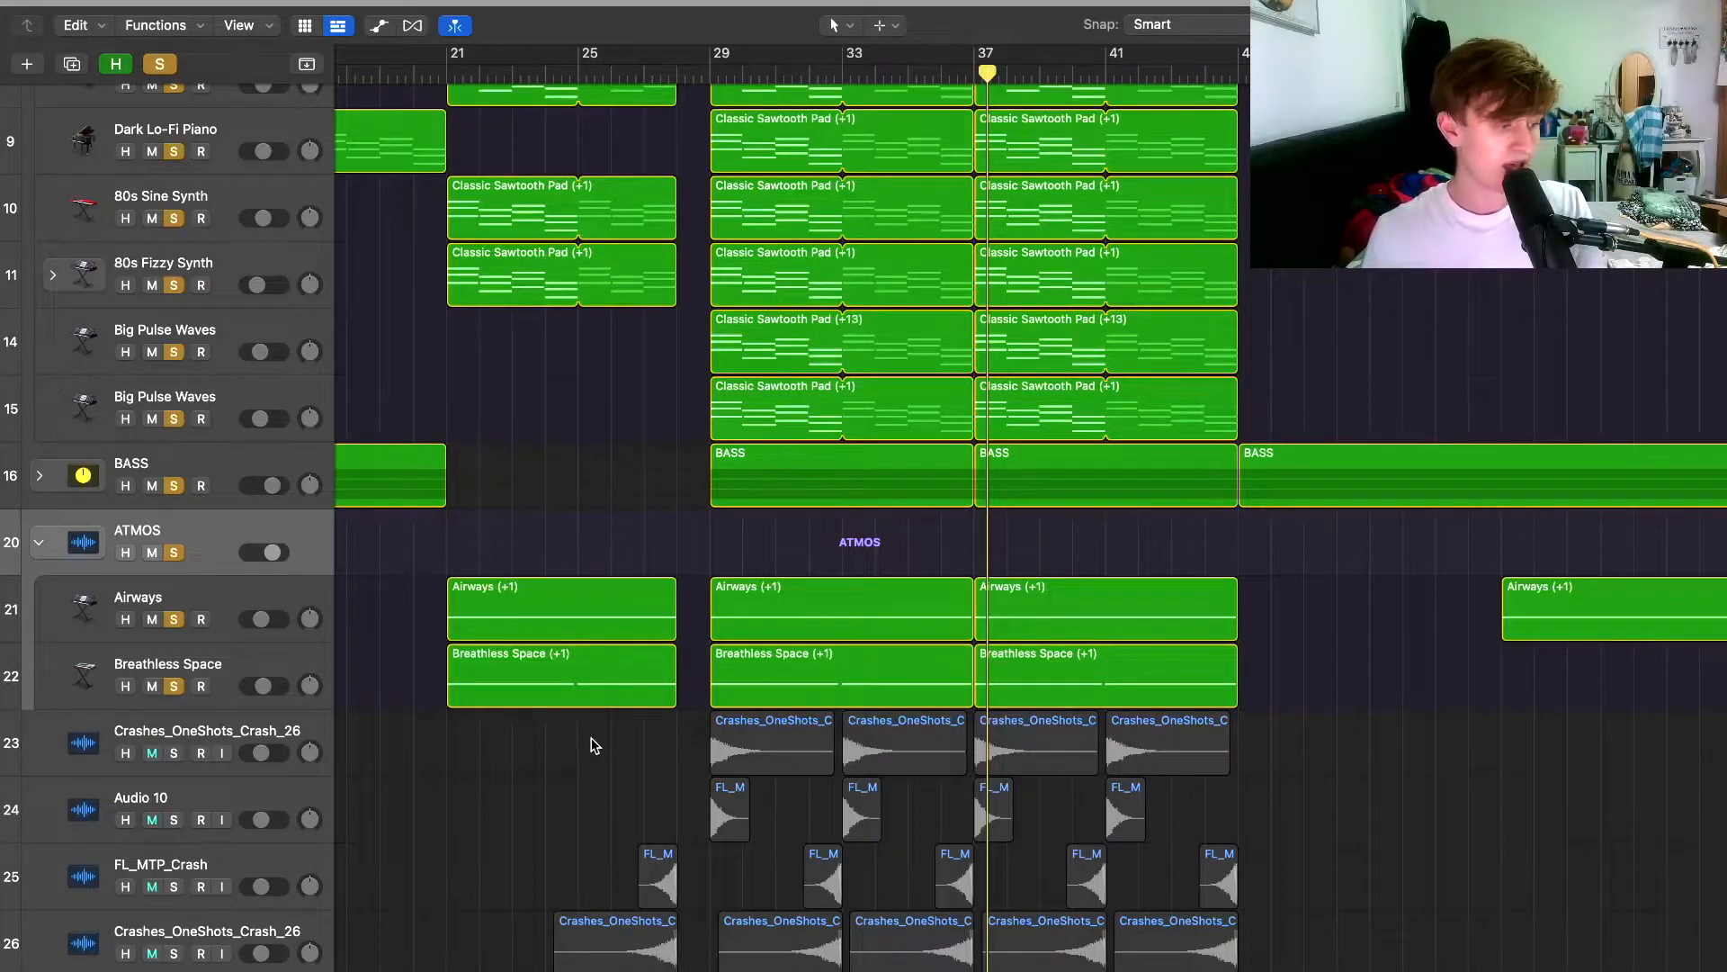
pyautogui.scroll(-3, 590, 747)
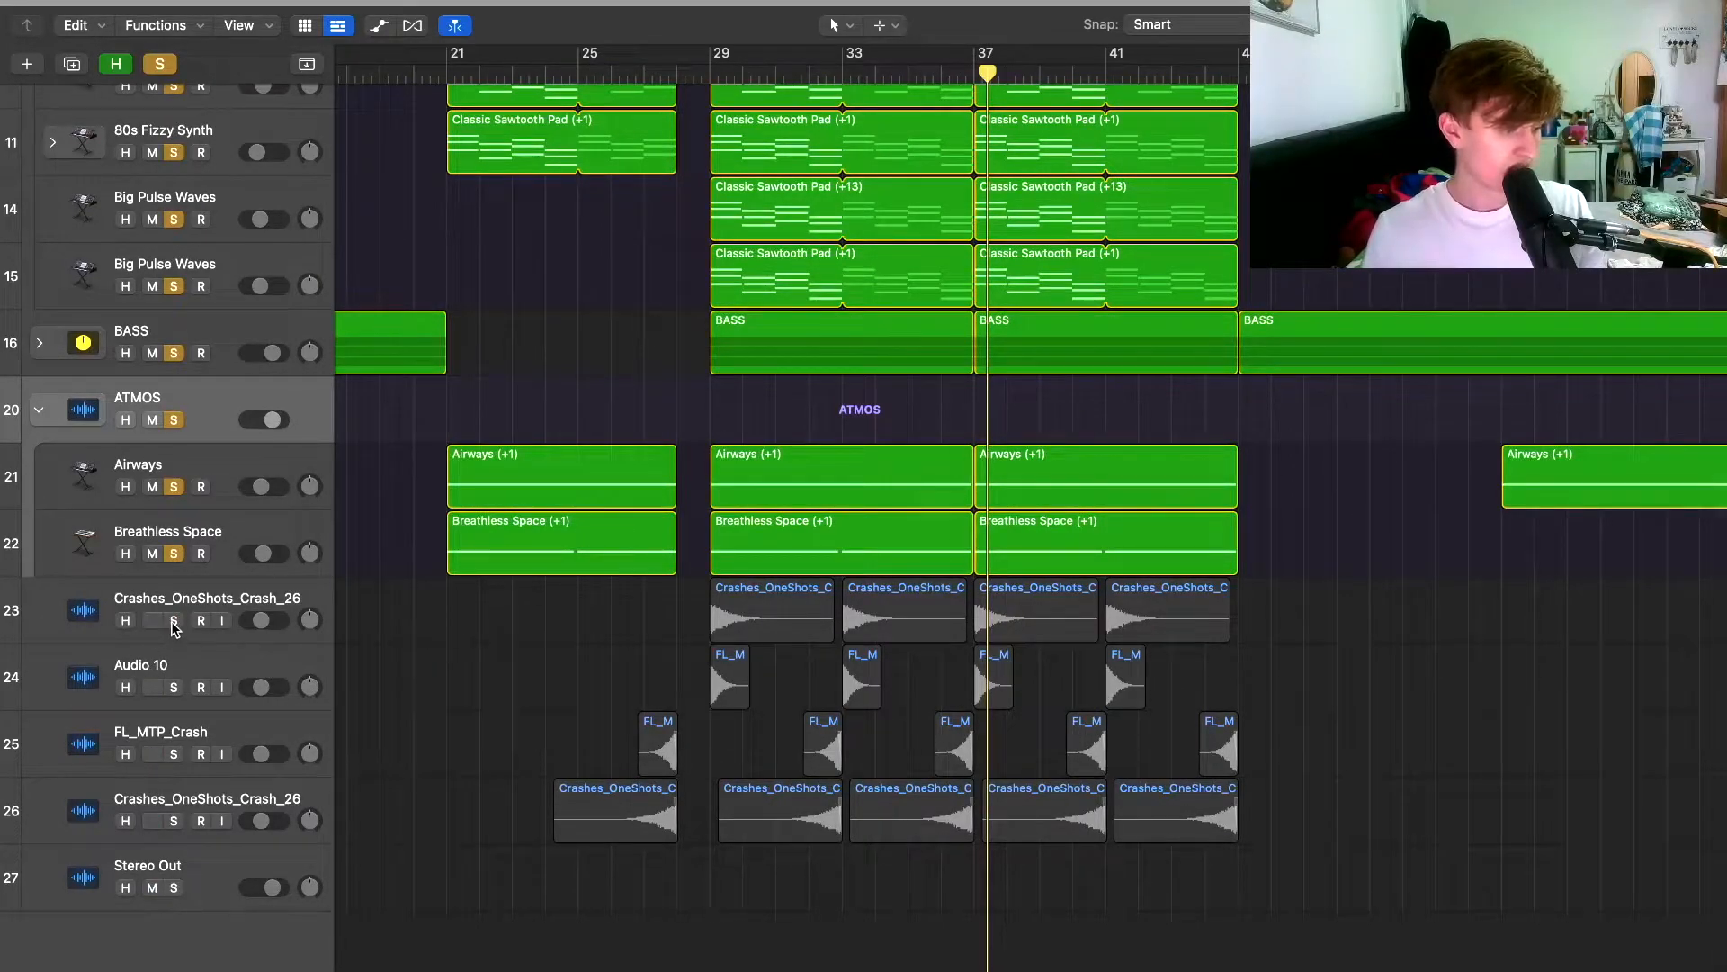
pyautogui.moveTo(174, 621); pyautogui.dragTo(172, 871)
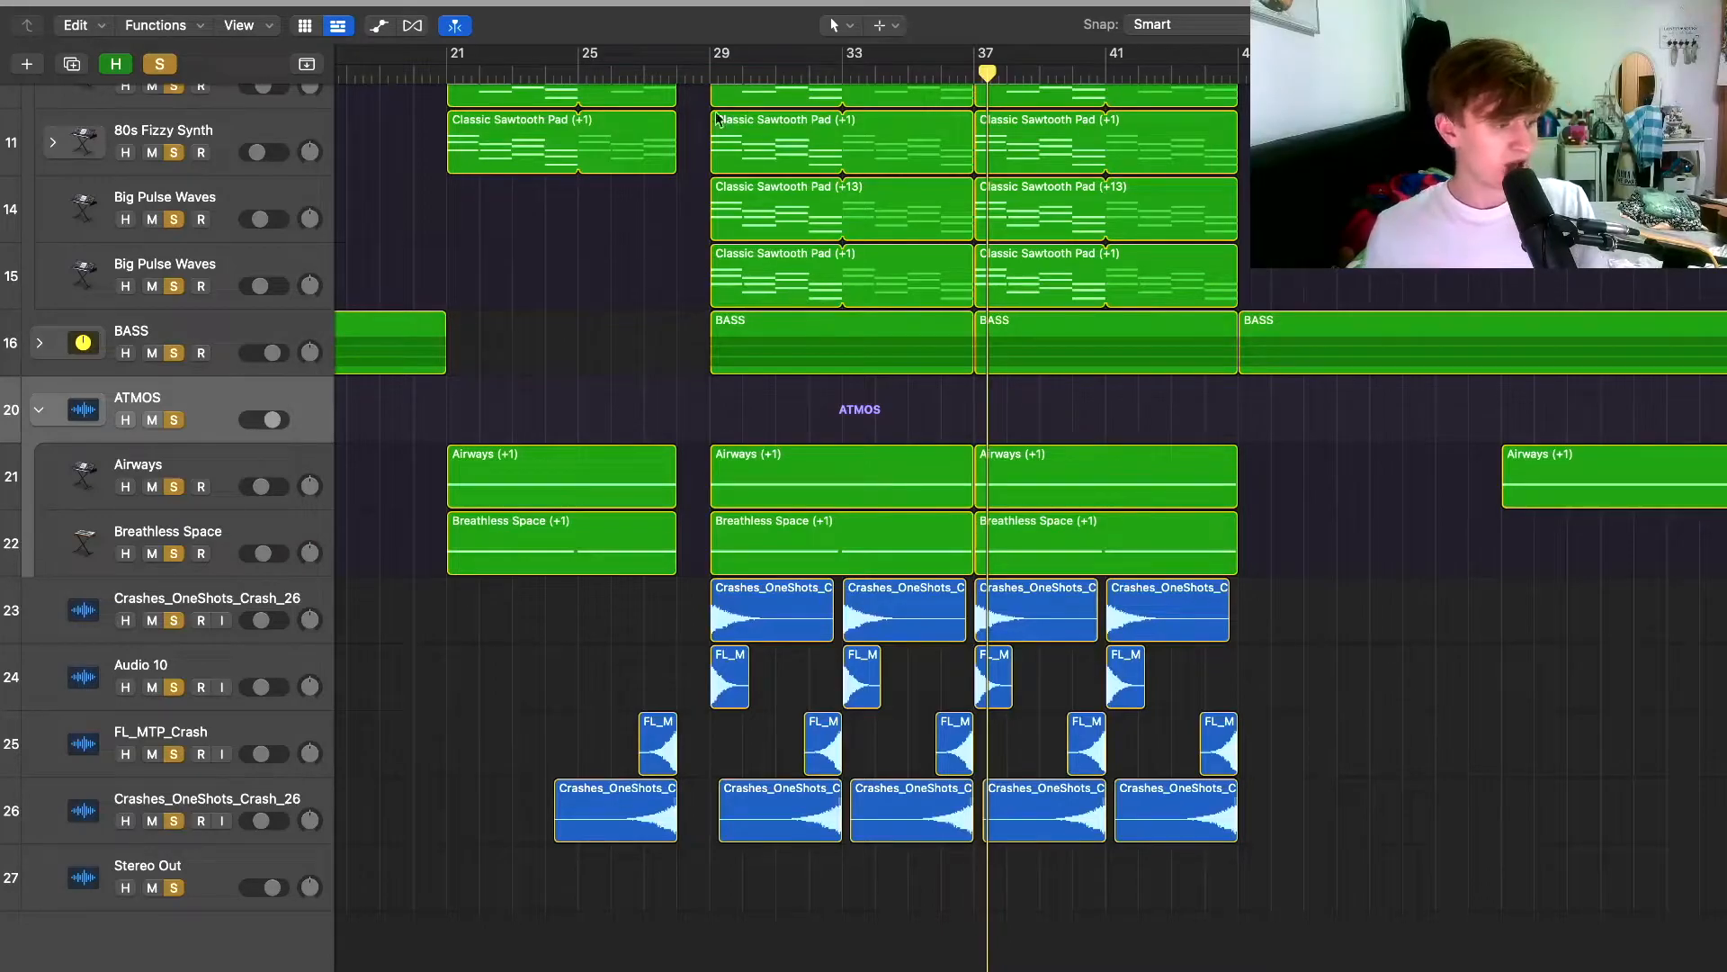
pyautogui.click(640, 67)
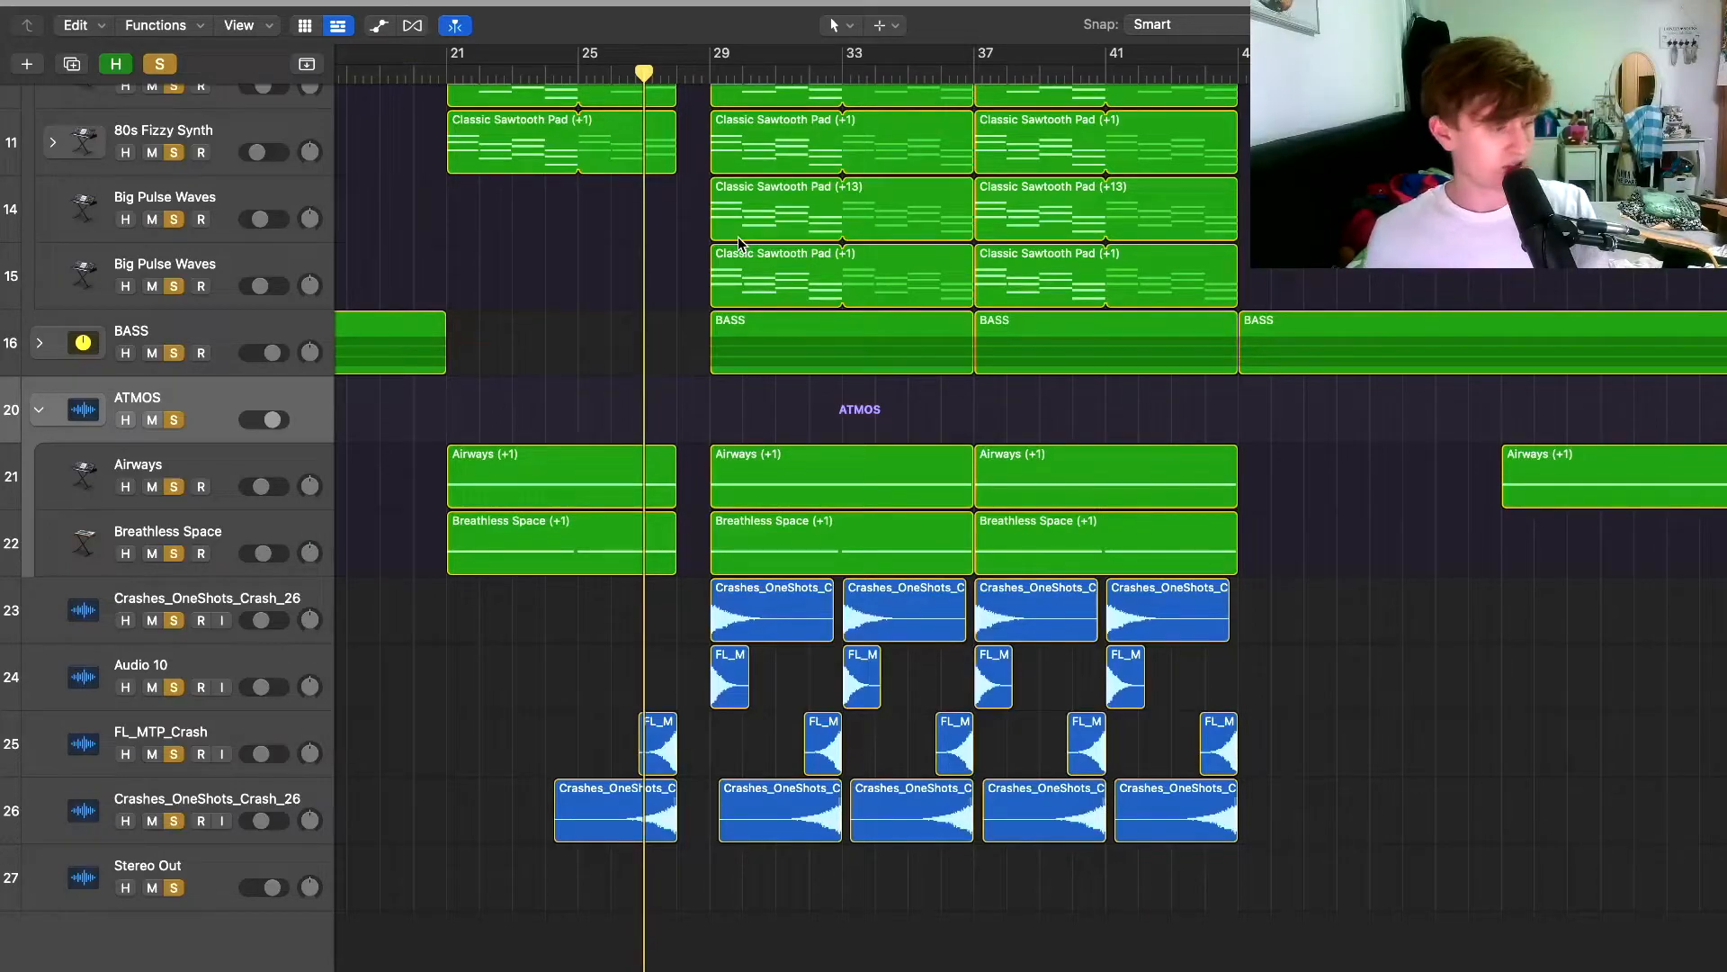
# Clear all solos and solo only tracks 23 to 26 and Stereo Out.
pyautogui.moveTo(173, 551); pyautogui.dragTo(147, 114)
pyautogui.click(157, 65)
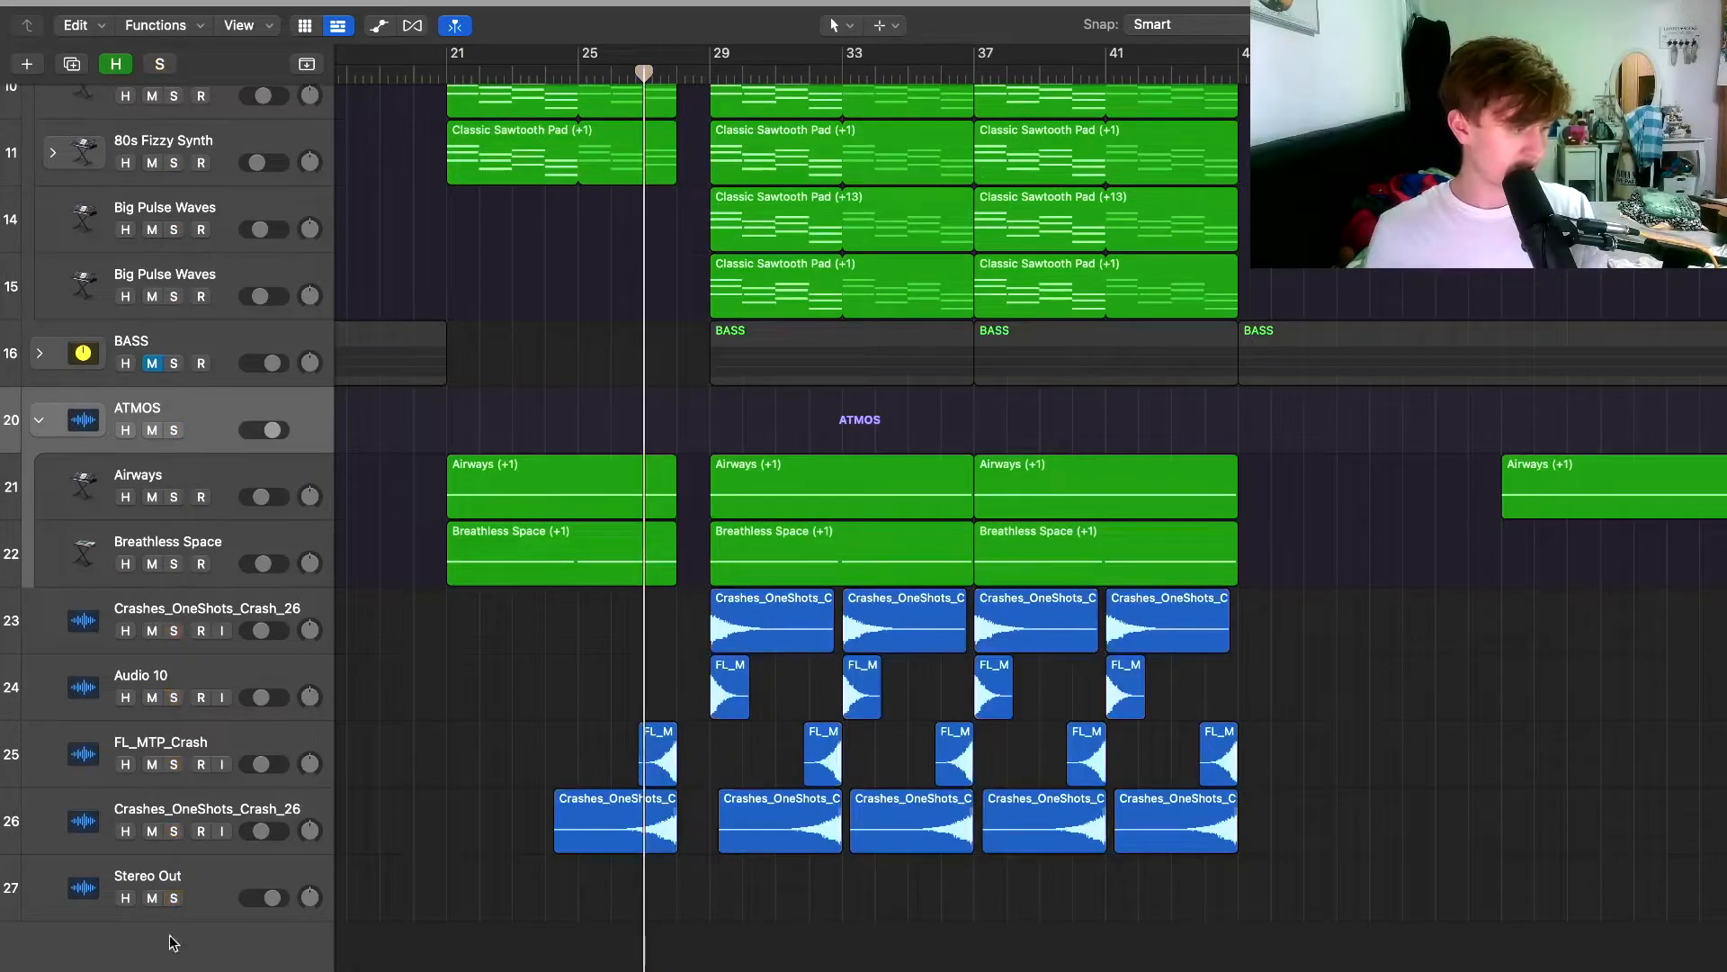
pyautogui.moveTo(171, 633); pyautogui.dragTo(167, 897)
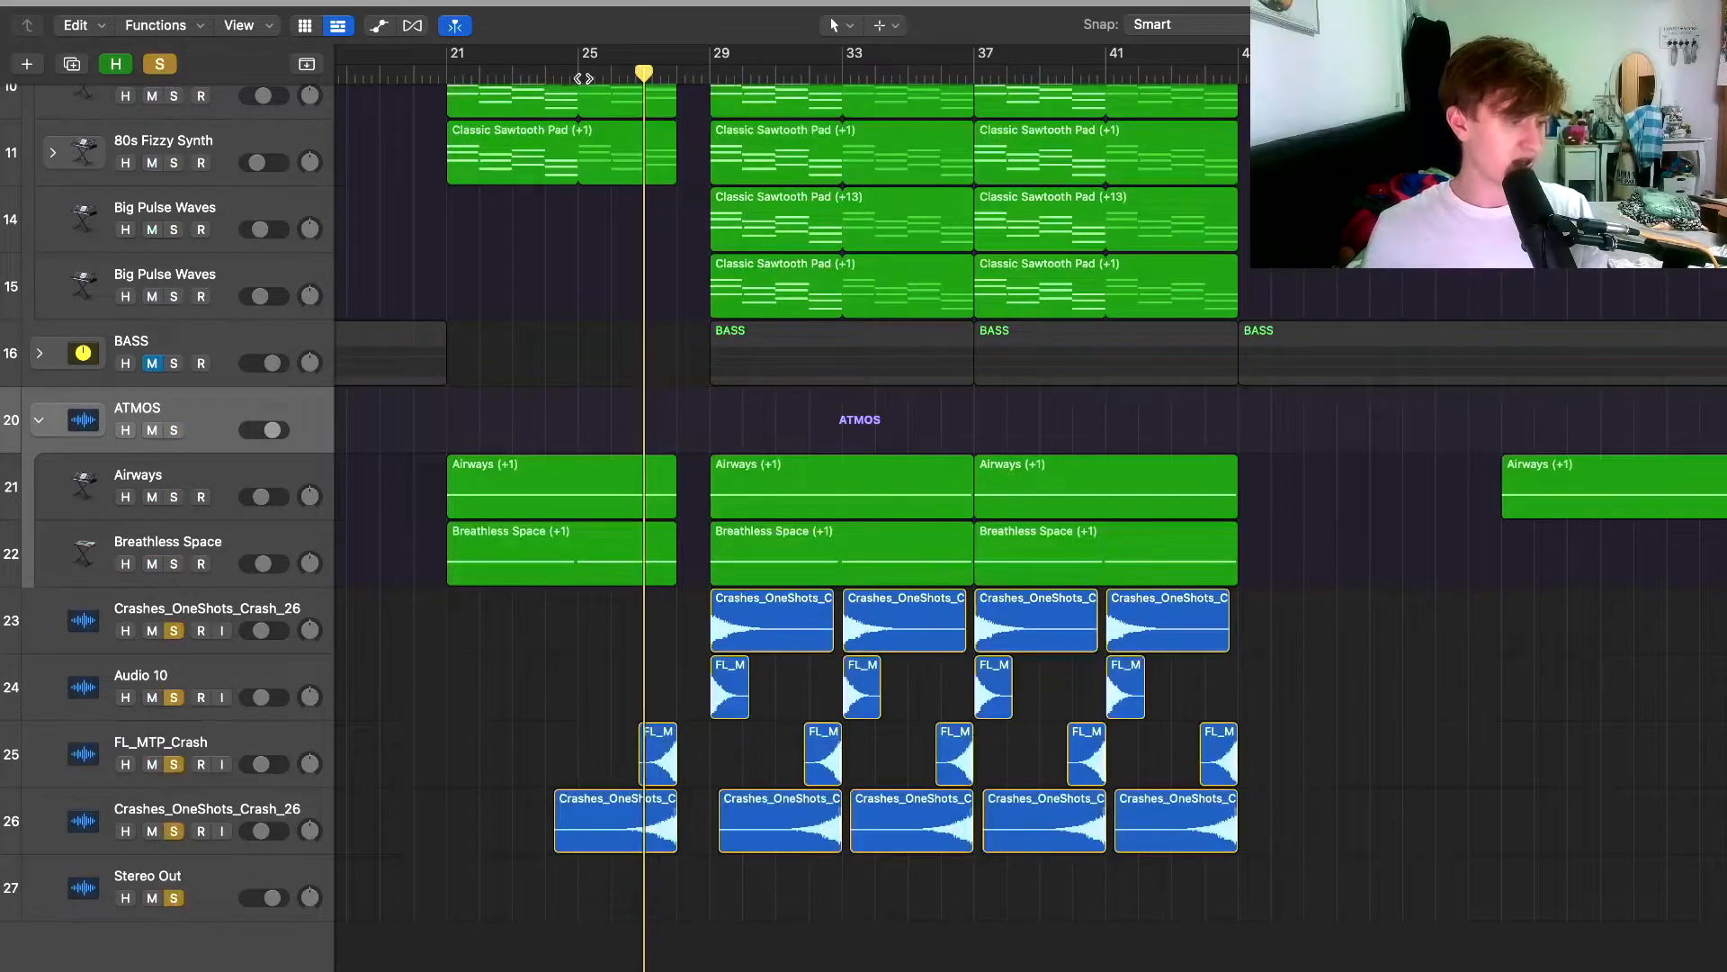
pyautogui.click(160, 64)
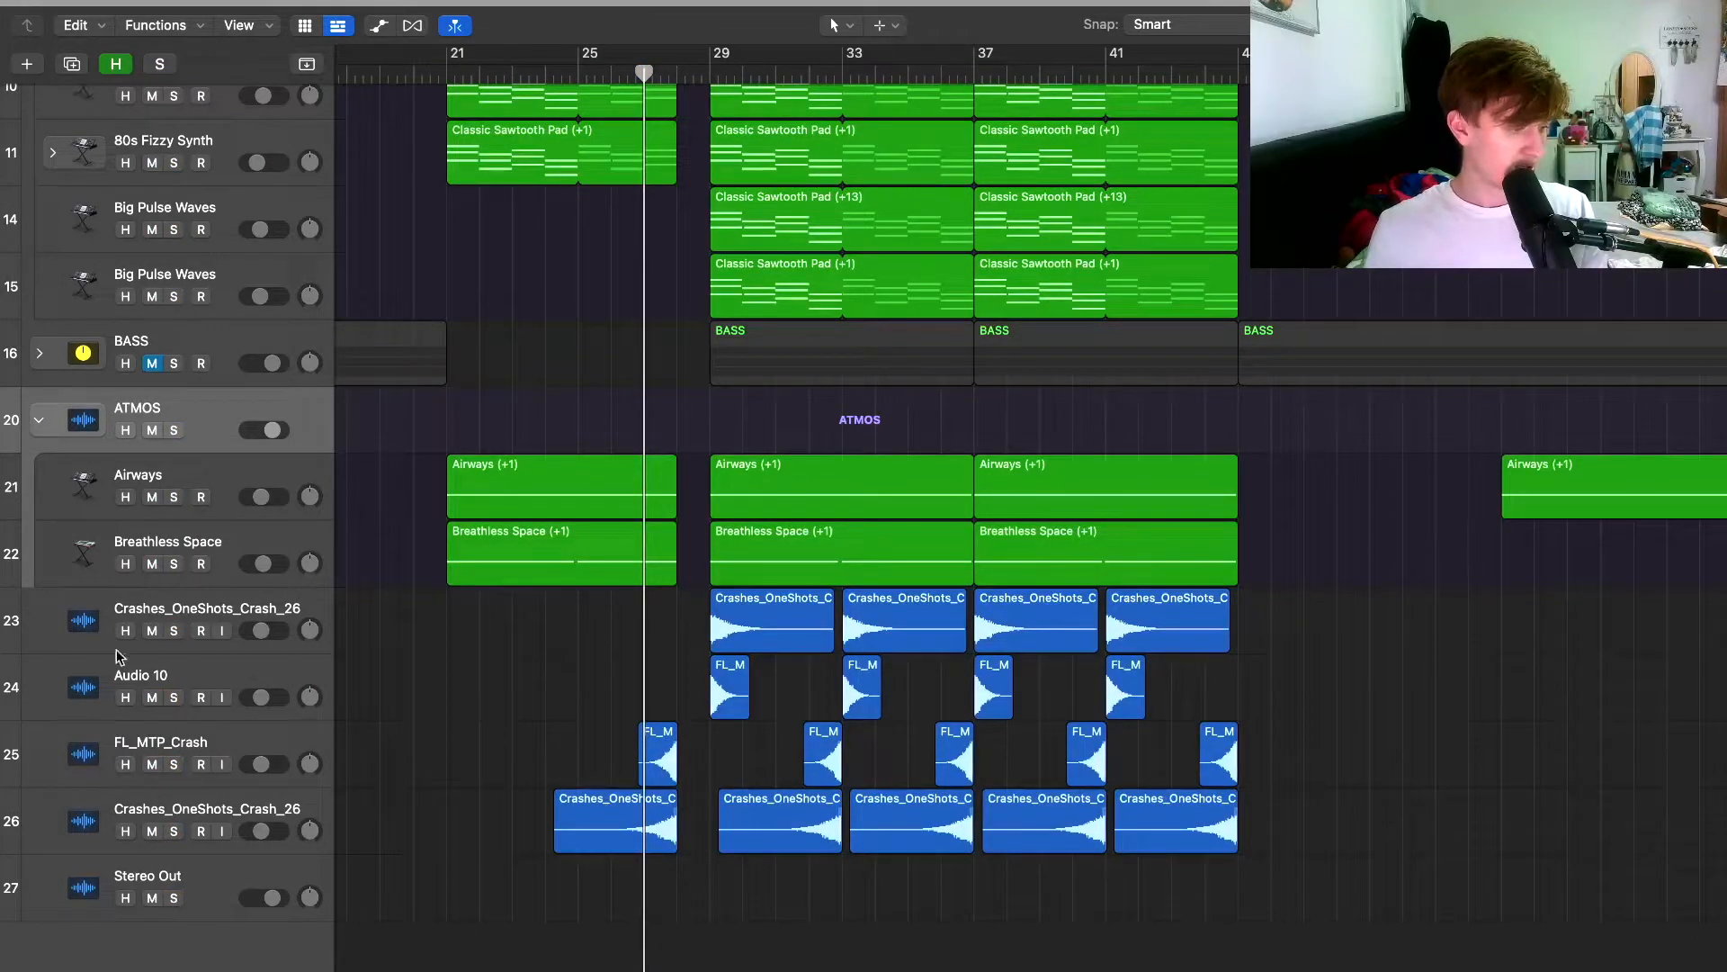
pyautogui.moveTo(175, 633); pyautogui.dragTo(174, 897)
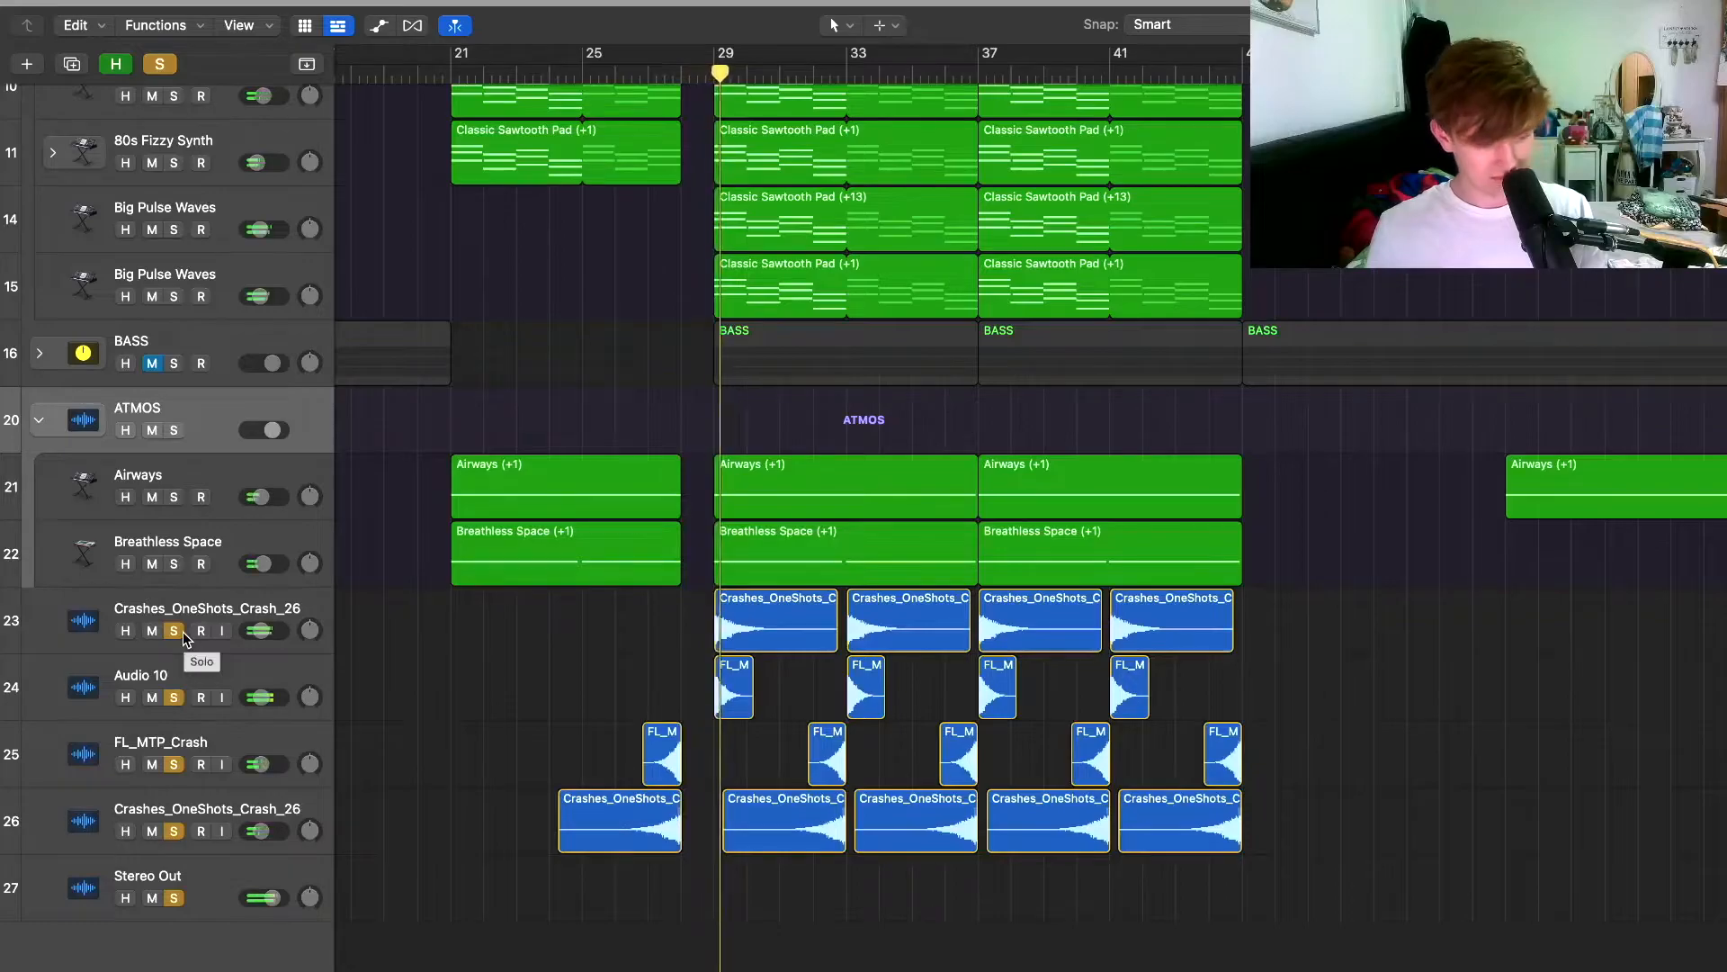
# Unmute the BASS track while the arrangement plays.
pyautogui.scroll(10, 183, 639)
pyautogui.scroll(-5, 90, 701)
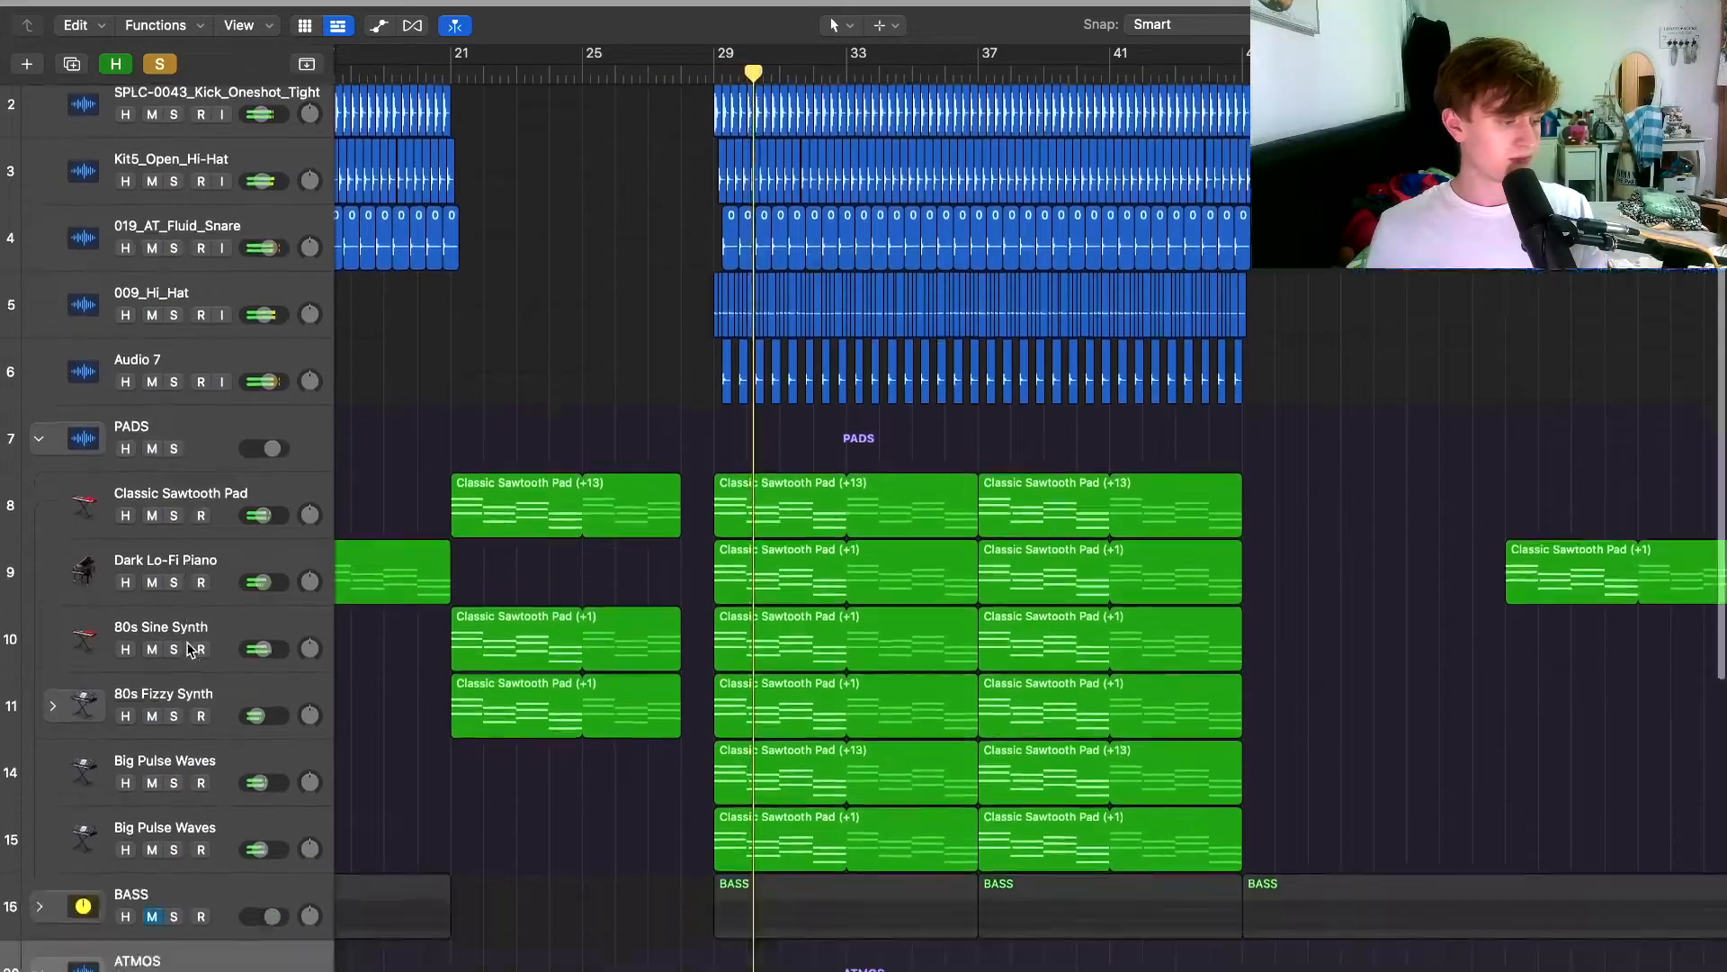
pyautogui.click(152, 645)
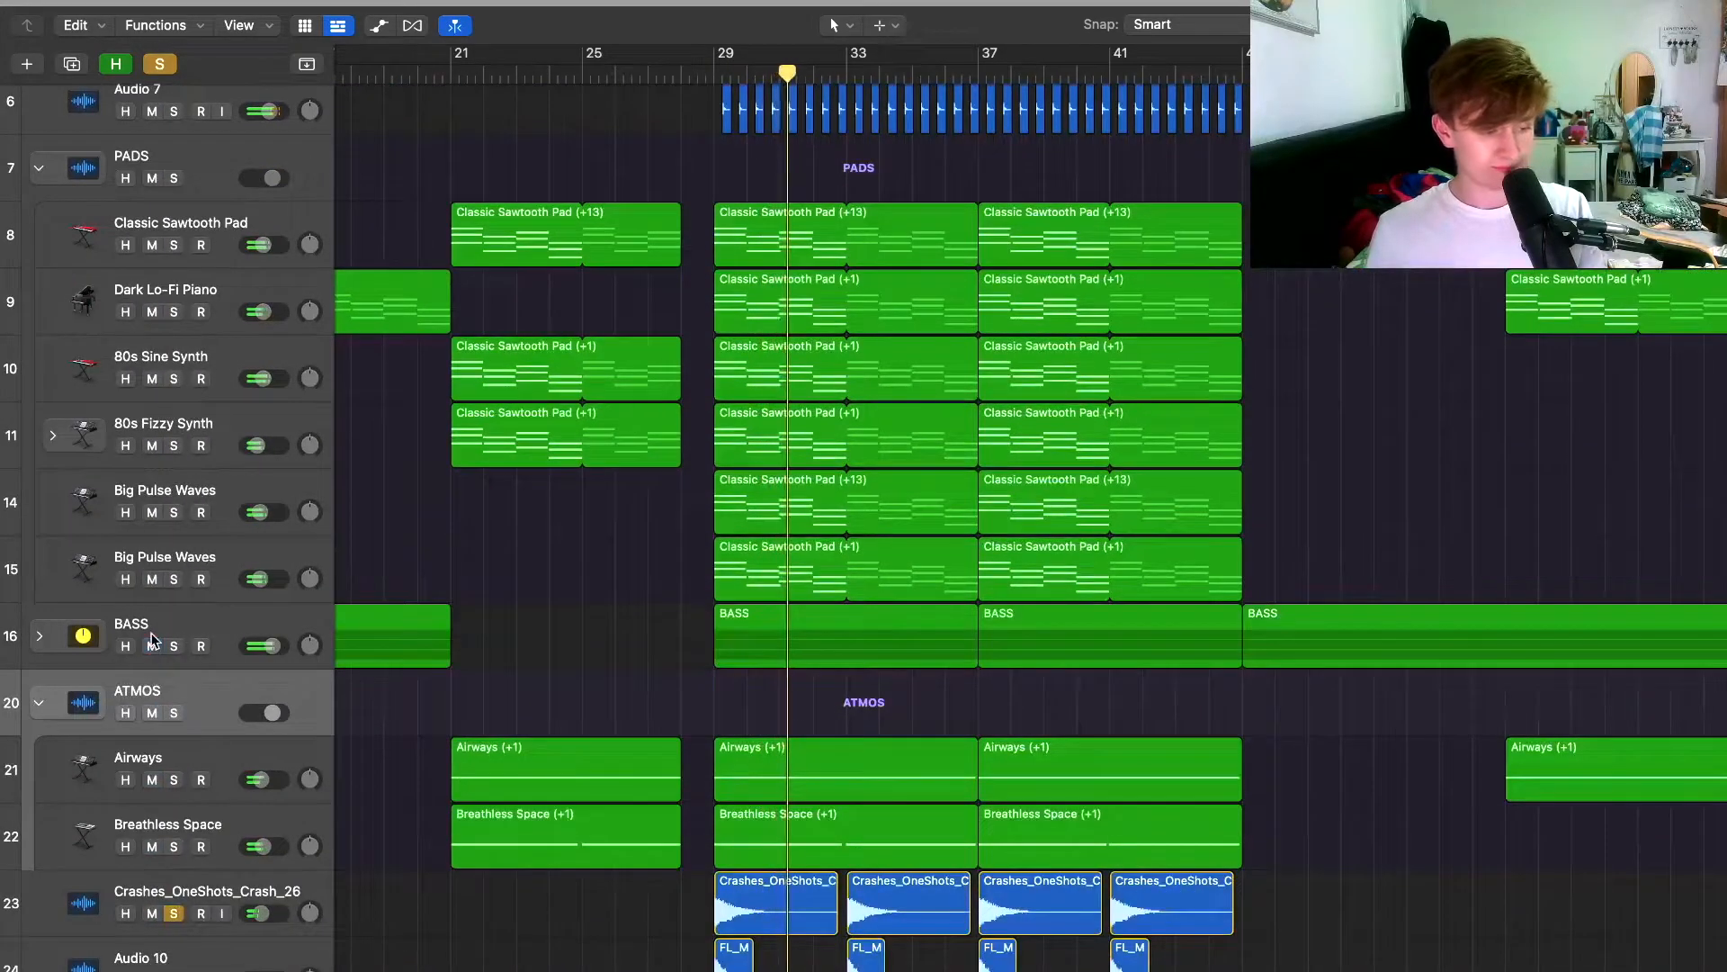
pyautogui.scroll(-5, 212, 721)
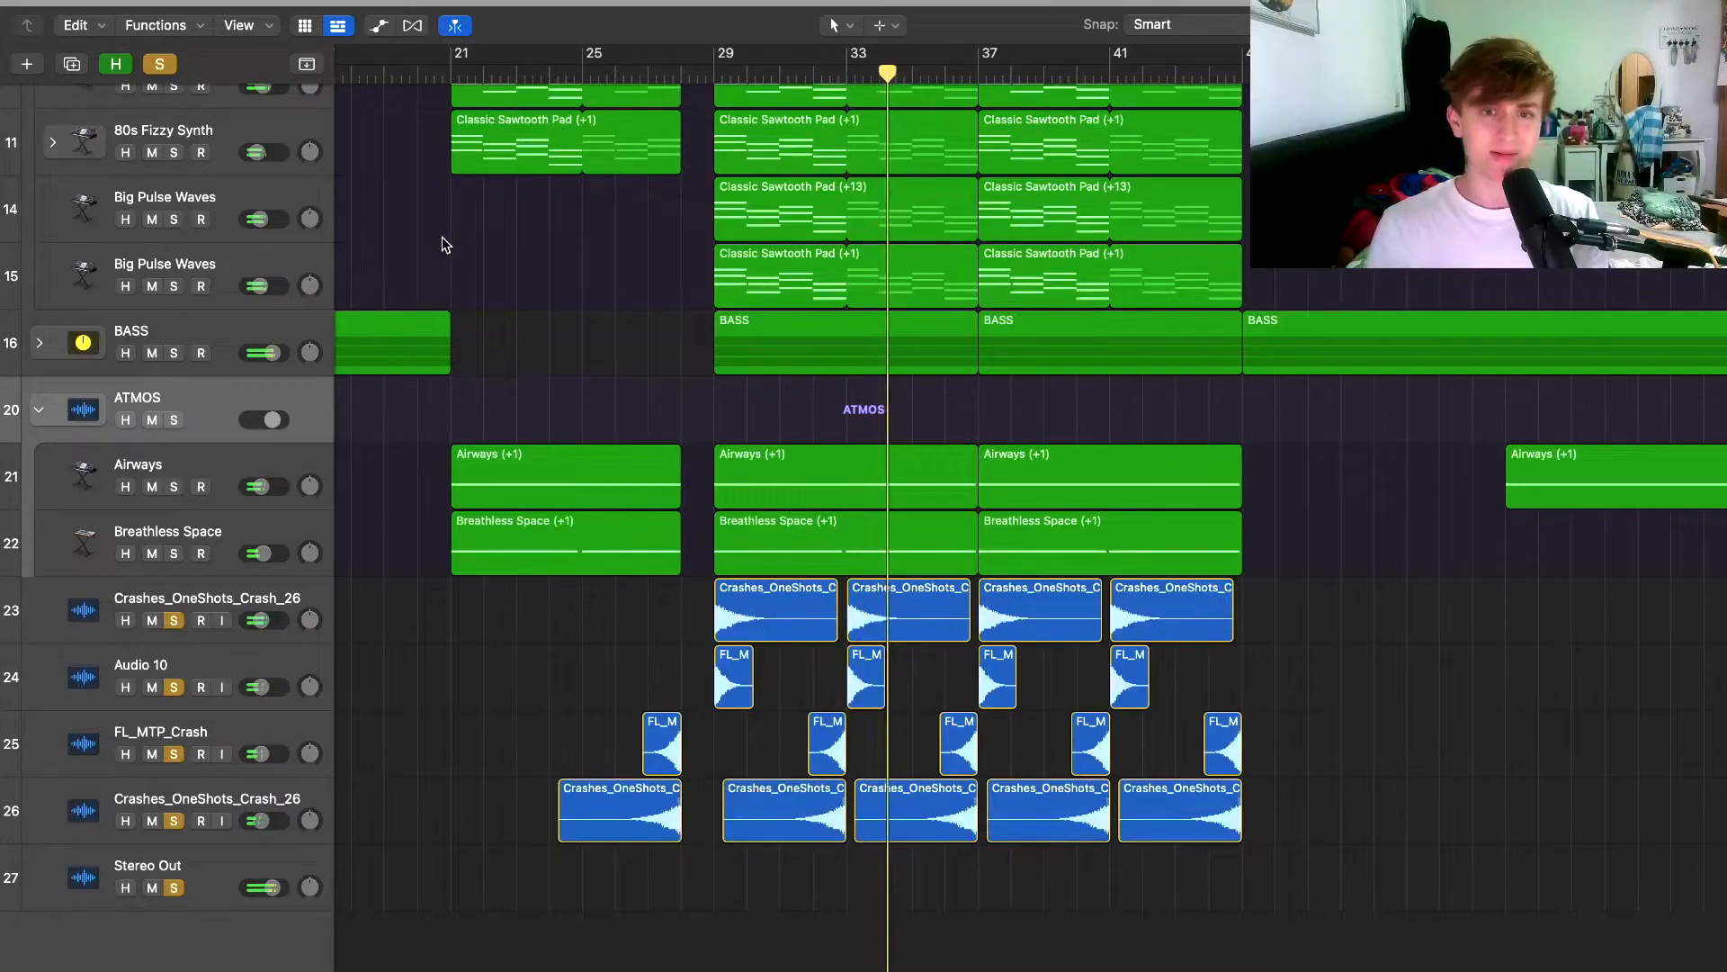
# Zoom out vertically and horizontally until all tracks and the full length of the arrangement fit in view.
pyautogui.press('super+Up')
pyautogui.press('super+Up')
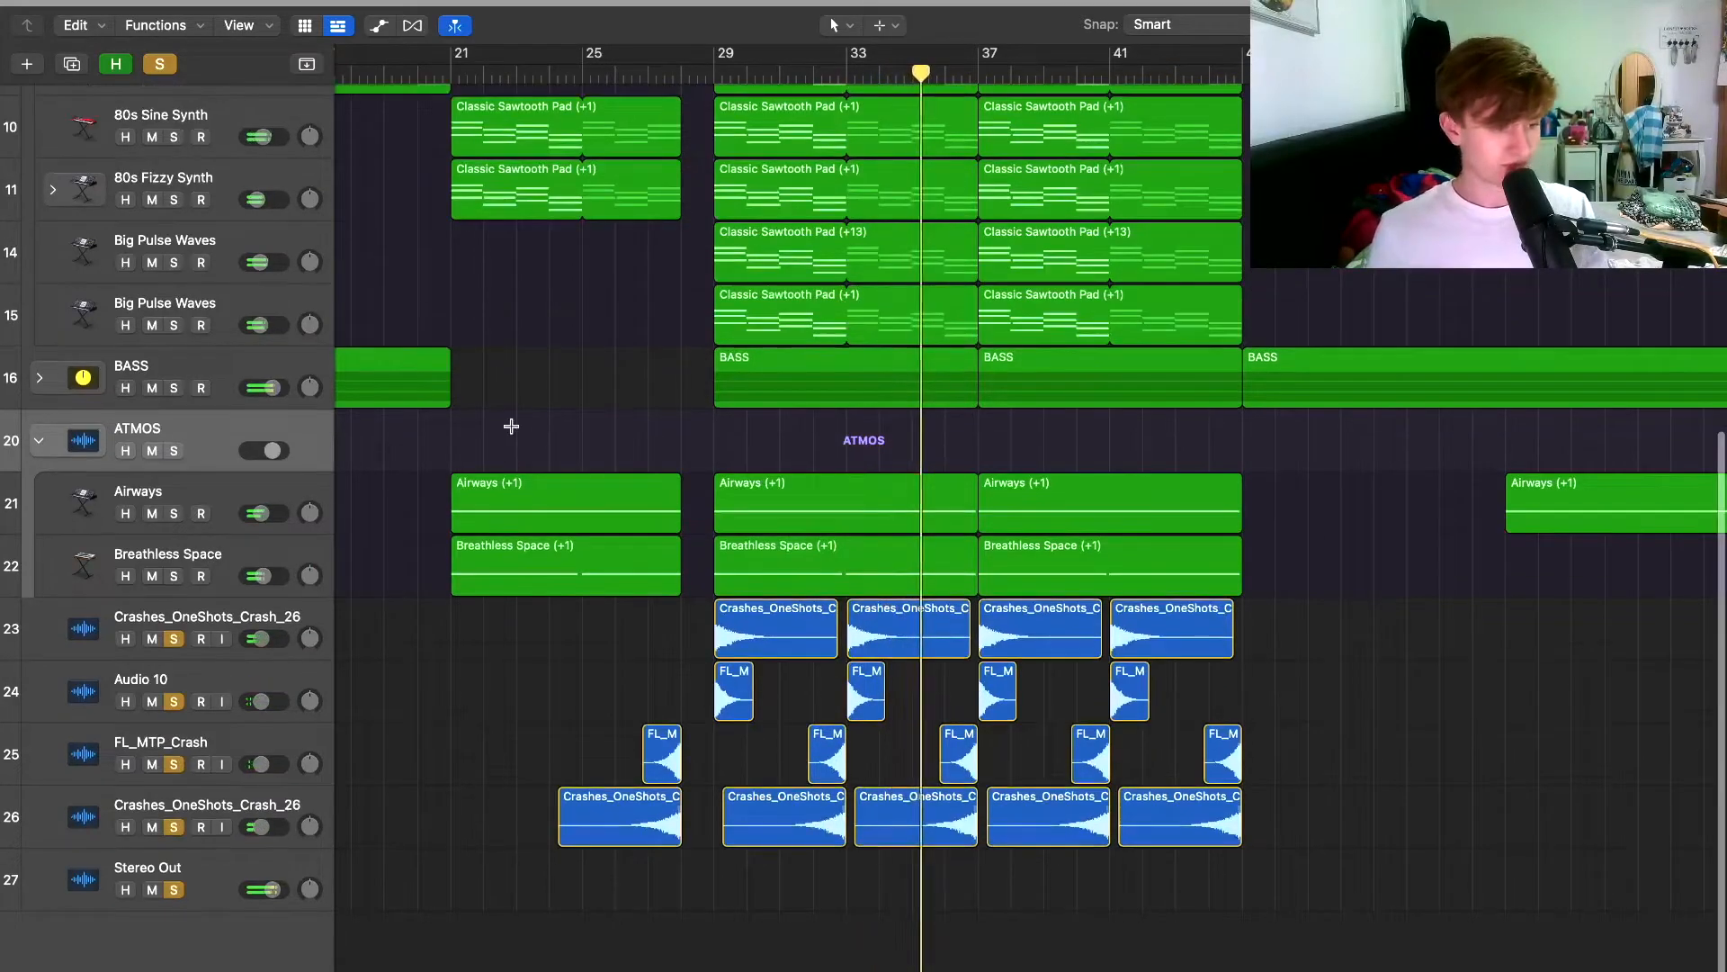
pyautogui.press('super+Up')
pyautogui.press('super+Up')
pyautogui.press('super+Up')
pyautogui.press('super+Up')
pyautogui.press('super+Up')
pyautogui.press('super+Up')
pyautogui.press('super+Up')
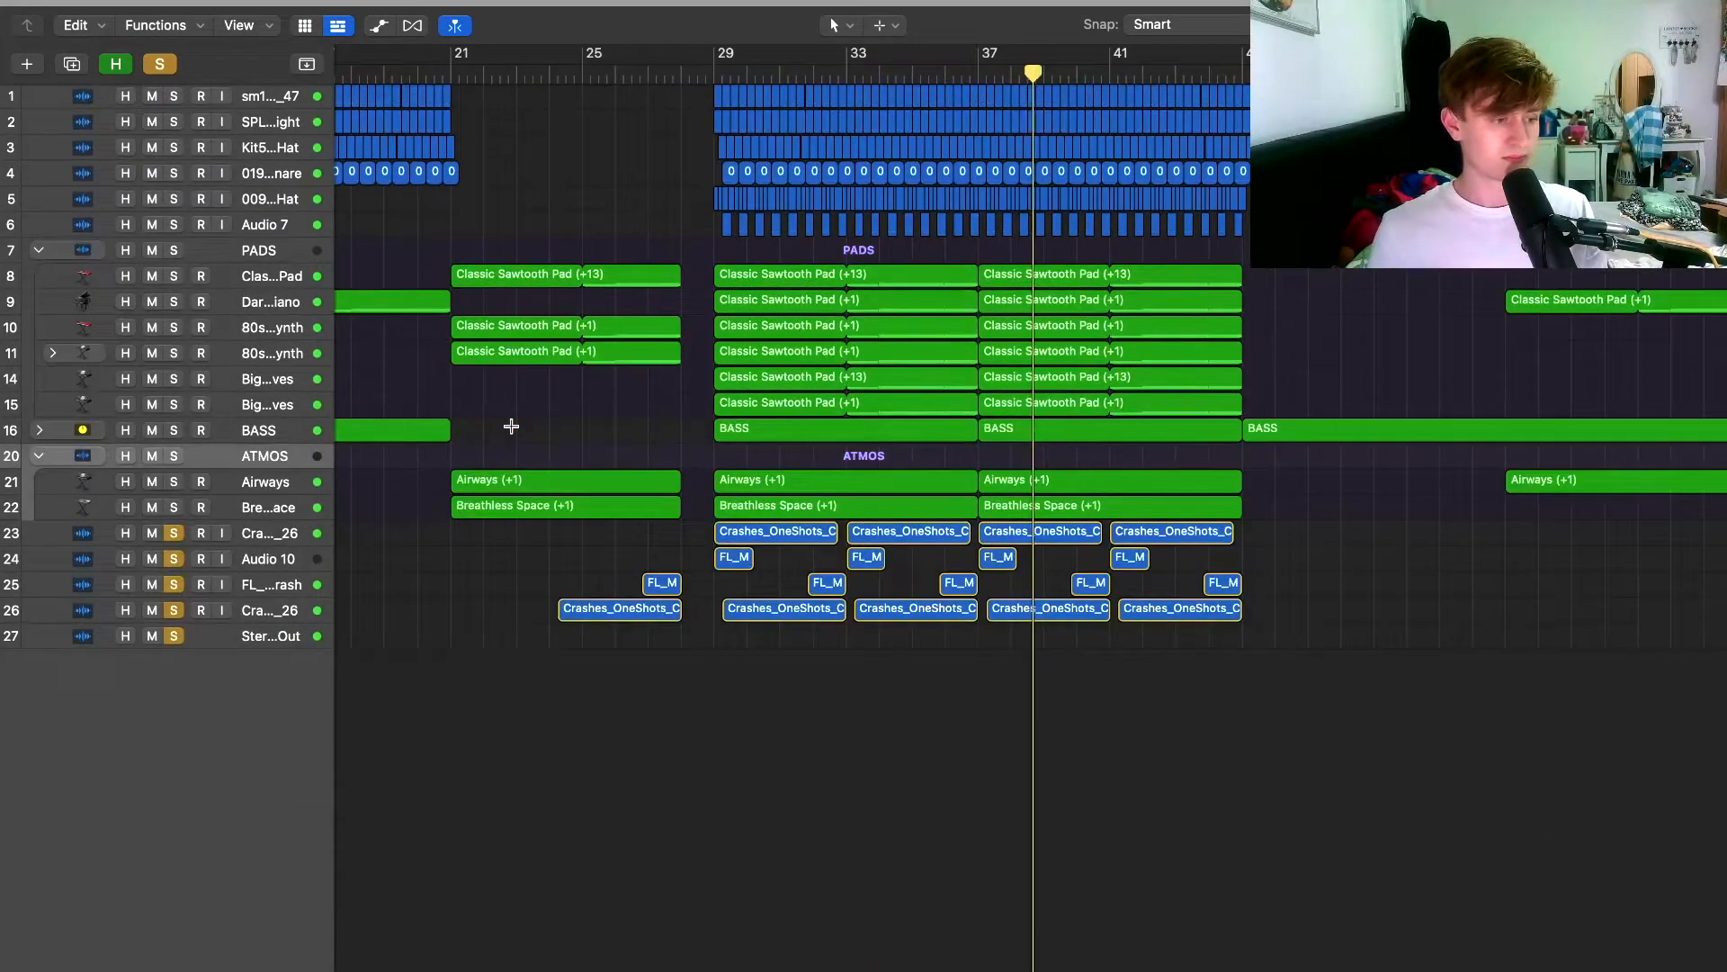
pyautogui.press('super+Left')
pyautogui.press('super+Left')
pyautogui.press('super+Left')
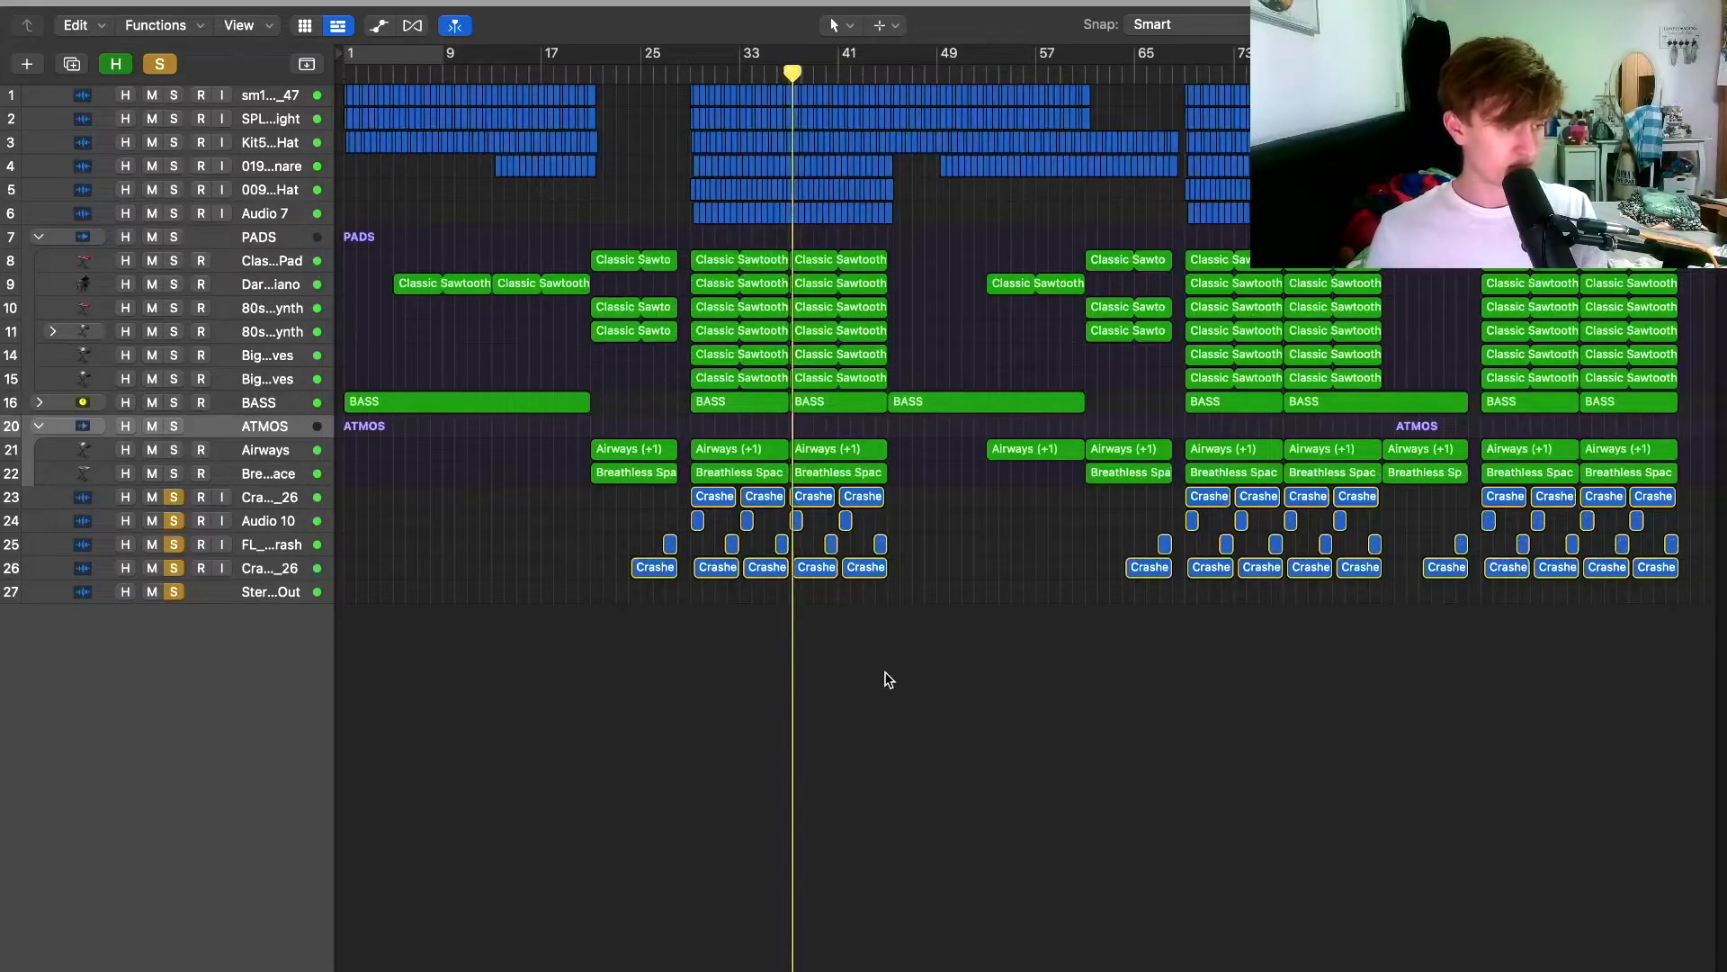